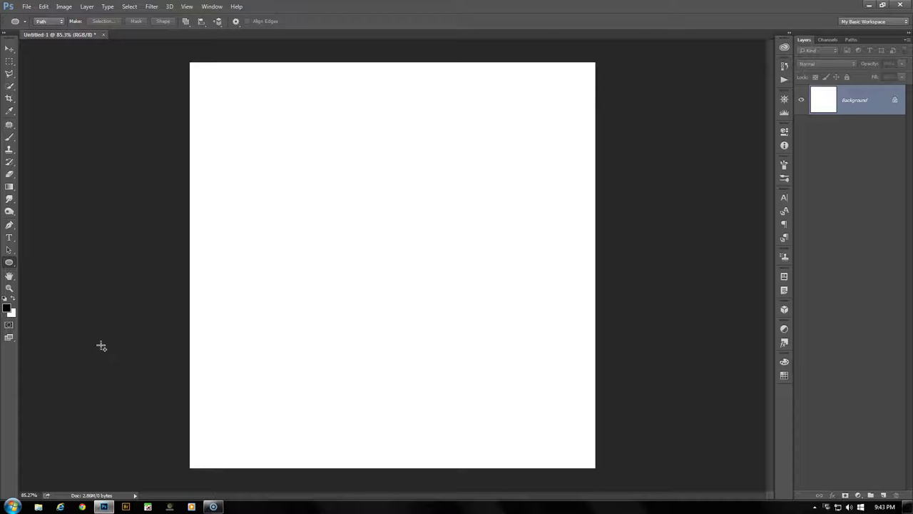
Step: Add a vertical guide at 500 px
{"action": "left_click", "coordinate": [187, 7]}
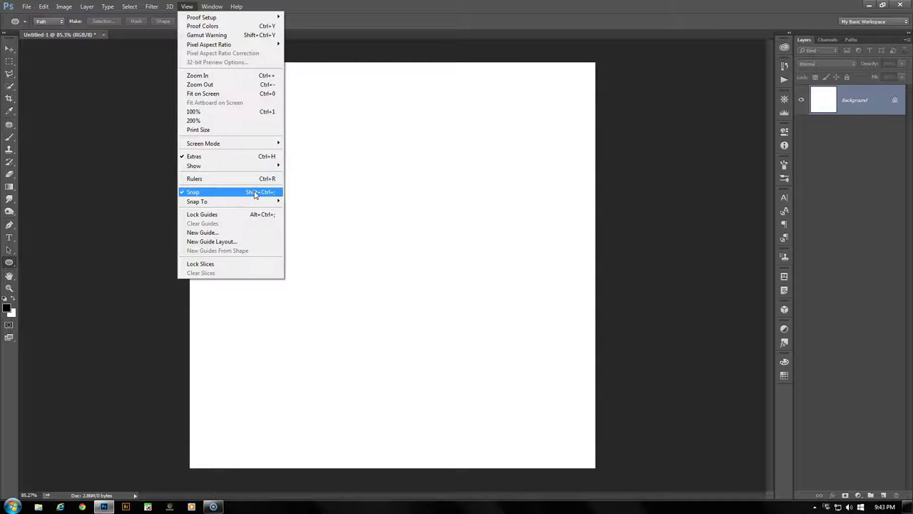
{"action": "left_click", "coordinate": [225, 233]}
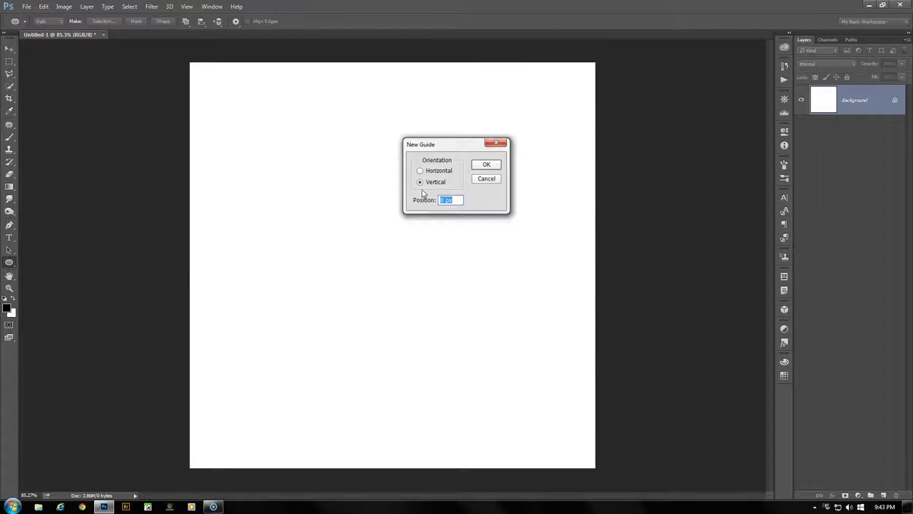
{"action": "type", "text": "500"}
{"action": "key", "text": "Return"}
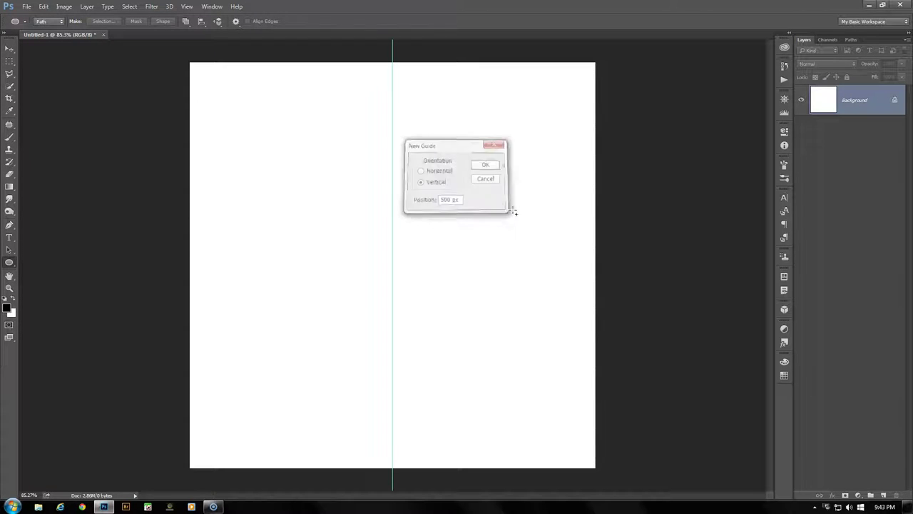
Step: Add a horizontal guide at 500 px
{"action": "left_click", "coordinate": [187, 6]}
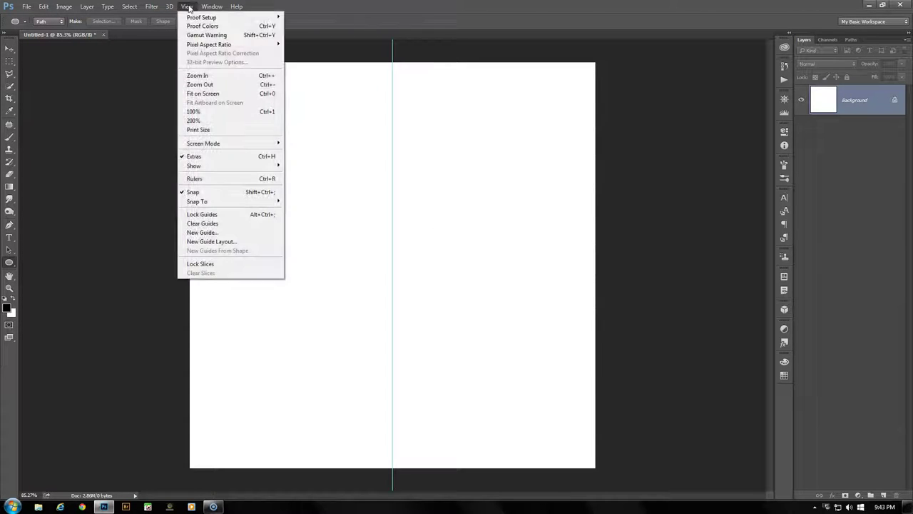
{"action": "left_click", "coordinate": [206, 233]}
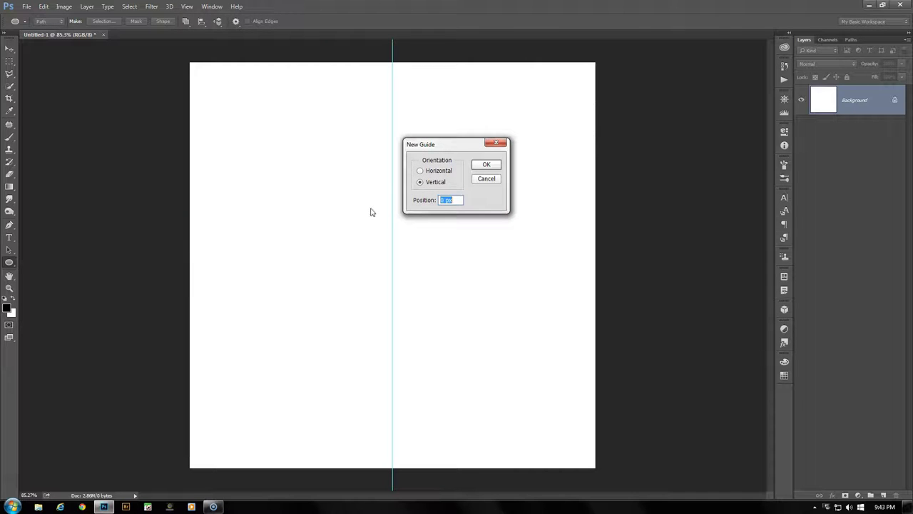
{"action": "left_click", "coordinate": [420, 171]}
{"action": "left_click", "coordinate": [455, 201]}
{"action": "type", "text": "500"}
{"action": "left_click", "coordinate": [487, 164]}
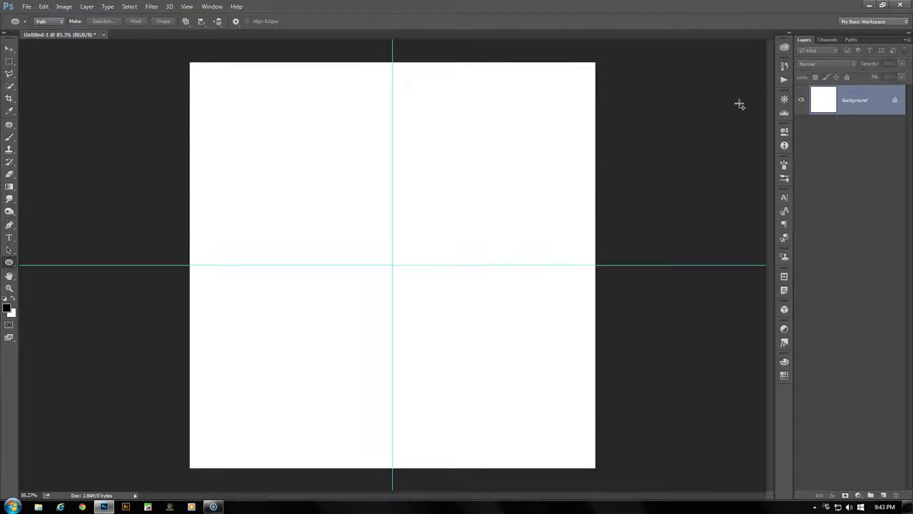
Step: Draw a circle path centred on the guide intersection and move it straight up until its lowest point sits on that intersection
{"action": "left_click", "coordinate": [851, 40]}
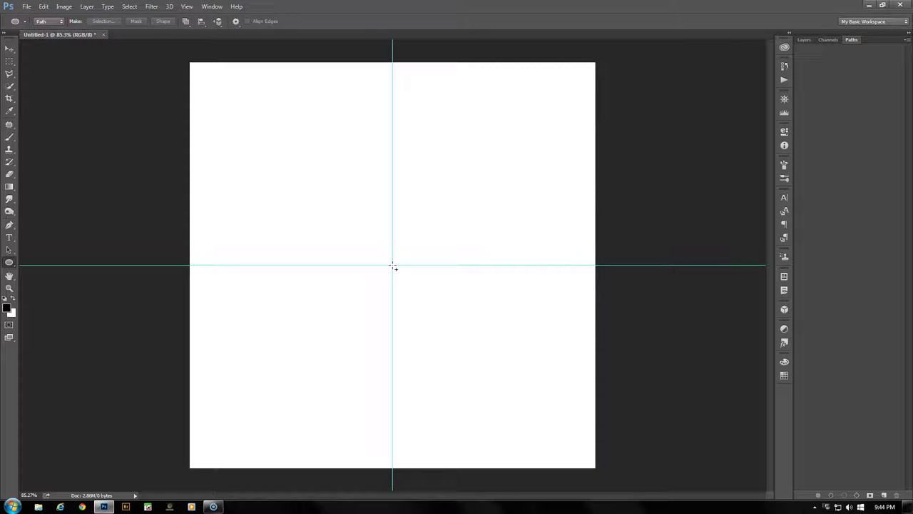
{"action": "left_click_drag", "start_coordinate": [393, 266], "coordinate": [487, 185]}
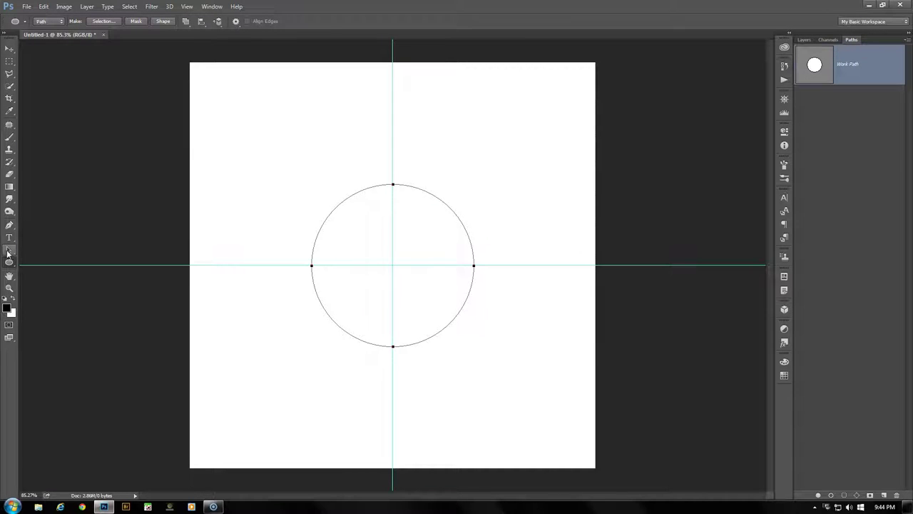
{"action": "left_click", "coordinate": [8, 251]}
{"action": "left_click_drag", "start_coordinate": [418, 328], "coordinate": [418, 249]}
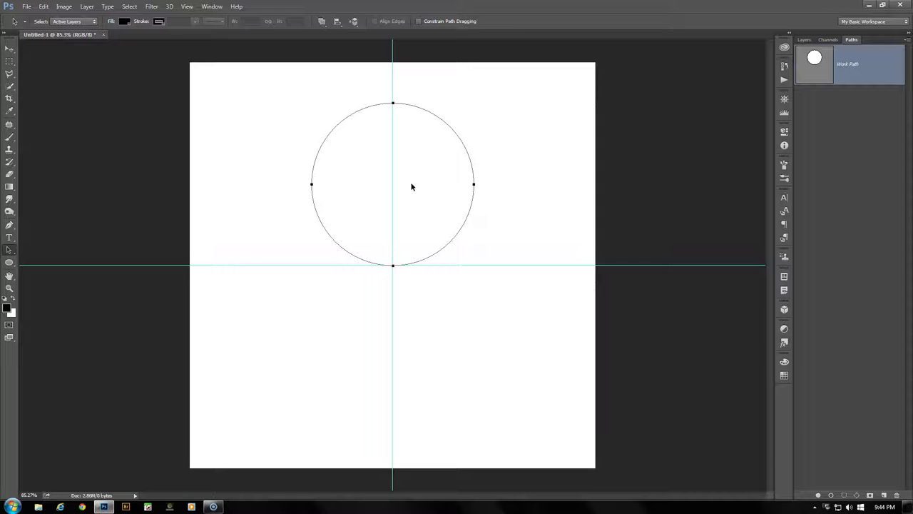
Step: Duplicate the circle into a lower pair touching at the vertical guide, and raise the pair so both overlap the upper circle
{"action": "left_click_drag", "start_coordinate": [410, 186], "coordinate": [491, 350]}
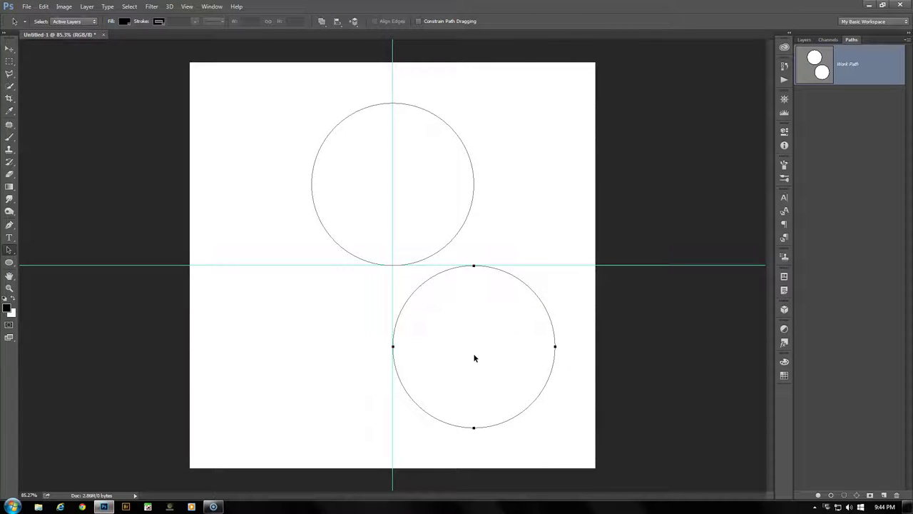
{"action": "left_click_drag", "start_coordinate": [486, 357], "coordinate": [323, 354]}
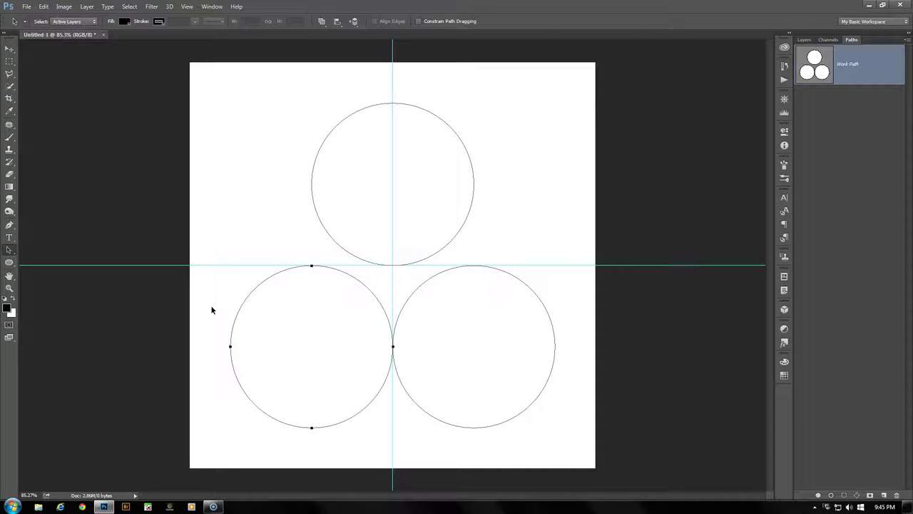
{"action": "left_click_drag", "start_coordinate": [209, 307], "coordinate": [570, 361]}
{"action": "left_click_drag", "start_coordinate": [472, 381], "coordinate": [470, 330]}
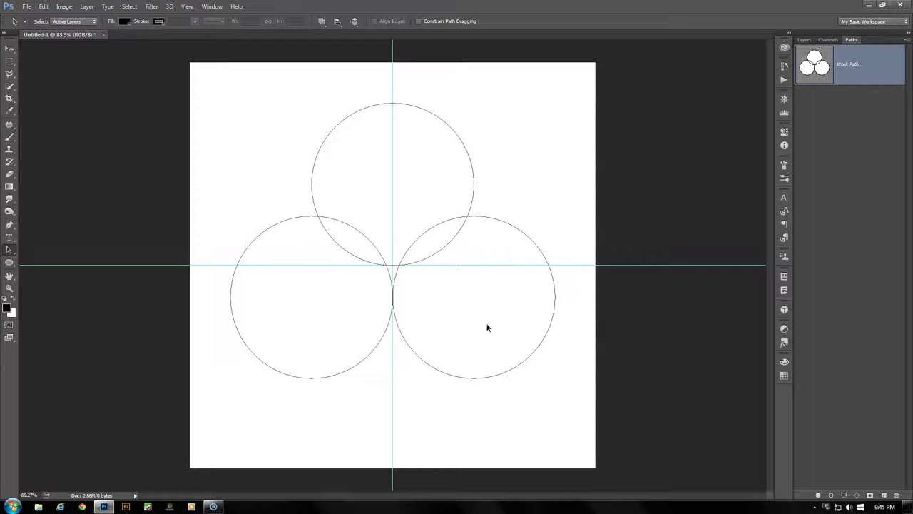
Step: Nudge the lower-right circle horizontally inward until it crosses slightly past the vertical guide
{"action": "left_click", "coordinate": [503, 315]}
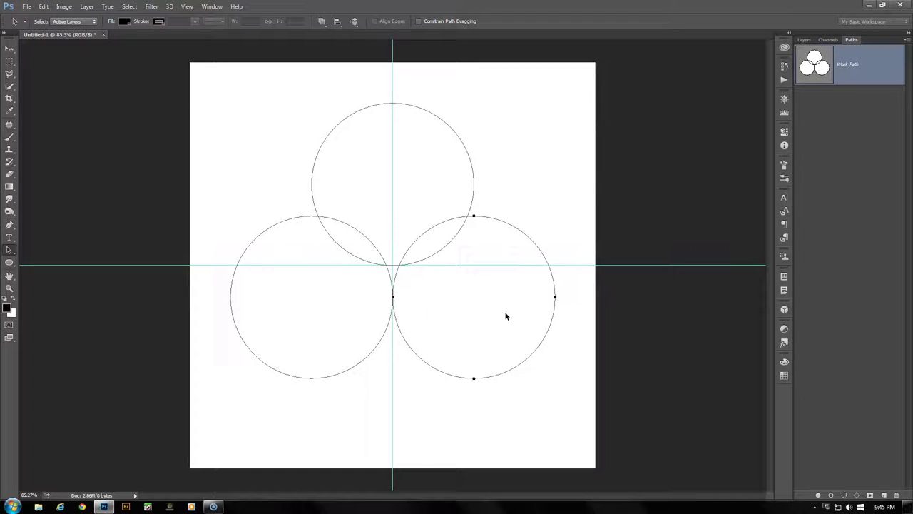
{"action": "key", "text": "Left"}
{"action": "key", "text": "Left"}
{"action": "key", "text": "Left"}
{"action": "key", "text": "Left"}
{"action": "key", "text": "Left"}
{"action": "key", "text": "Left"}
{"action": "key", "text": "Left"}
{"action": "key", "text": "Left"}
{"action": "key", "text": "Left"}
{"action": "key", "text": "Left"}
{"action": "key", "text": "Left"}
{"action": "key", "text": "Left"}
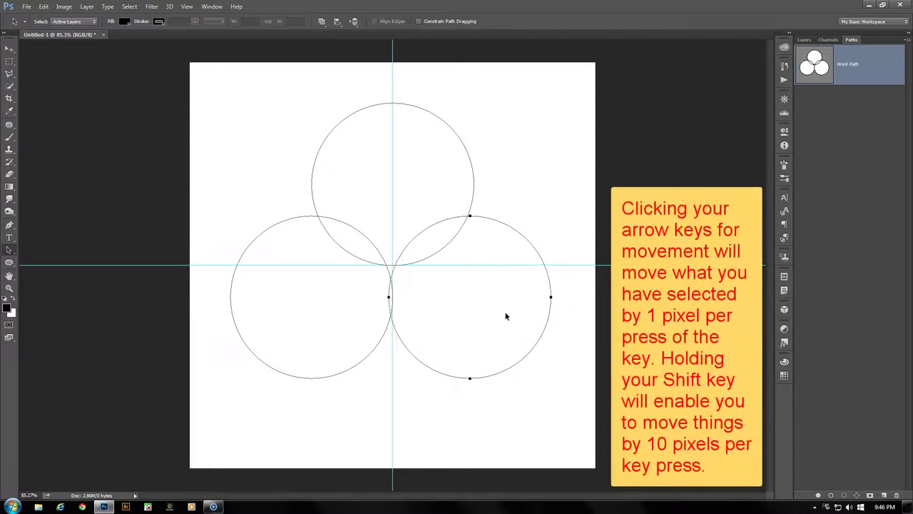
{"action": "key", "text": "Left"}
{"action": "key", "text": "Left"}
{"action": "key", "text": "Left"}
{"action": "key", "text": "Left"}
{"action": "key", "text": "Left"}
{"action": "key", "text": "Left"}
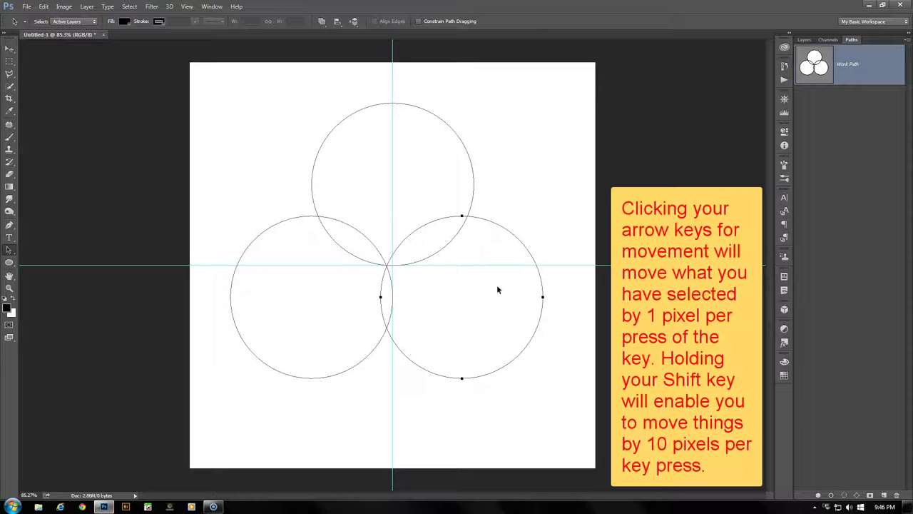
Step: Nudge the lower-left circle inward by the same amount so the lower pair overlaps symmetrically about the vertical guide
{"action": "left_click", "coordinate": [295, 304]}
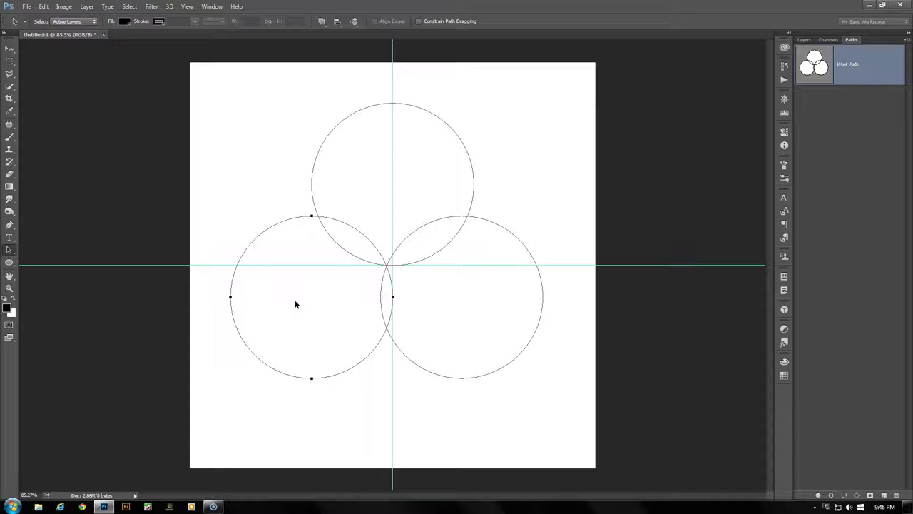
{"action": "key", "text": "Right"}
{"action": "key", "text": "Right"}
{"action": "key", "text": "Right"}
{"action": "key", "text": "Right"}
{"action": "key", "text": "Right"}
{"action": "key", "text": "Right"}
{"action": "key", "text": "Right"}
{"action": "key", "text": "Right"}
{"action": "key", "text": "Right"}
{"action": "key", "text": "Right"}
{"action": "key", "text": "Right"}
{"action": "key", "text": "Right"}
{"action": "key", "text": "Right"}
{"action": "key", "text": "Right"}
{"action": "key", "text": "Right"}
{"action": "key", "text": "Right"}
{"action": "key", "text": "Right"}
{"action": "key", "text": "Right"}
{"action": "key", "text": "Right"}
{"action": "key", "text": "Right"}
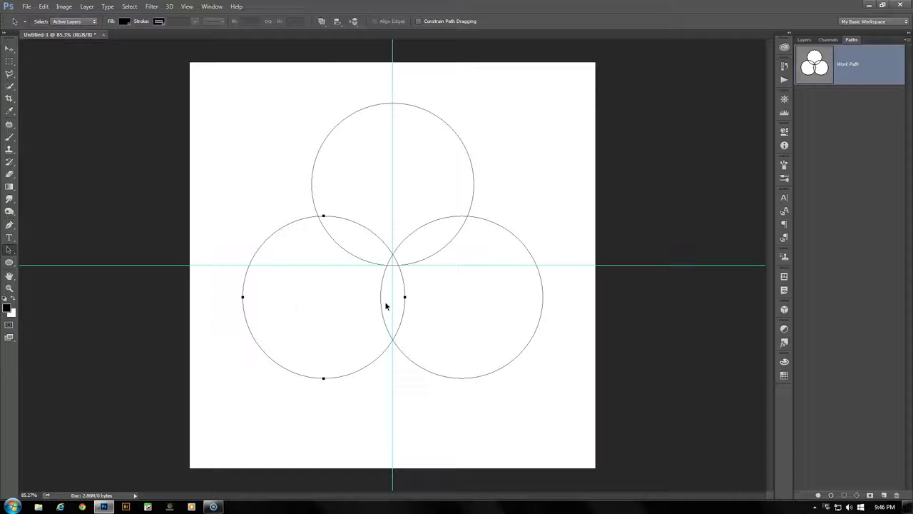
Step: Merge the three circles into a single three-lobed path and move it down slightly to centre it on the guide intersection
{"action": "left_click", "coordinate": [322, 22]}
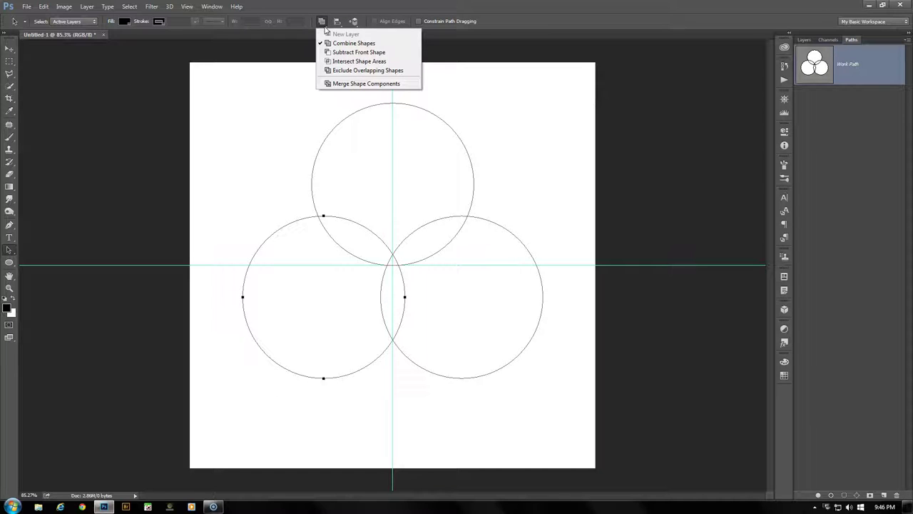
{"action": "left_click", "coordinate": [349, 84]}
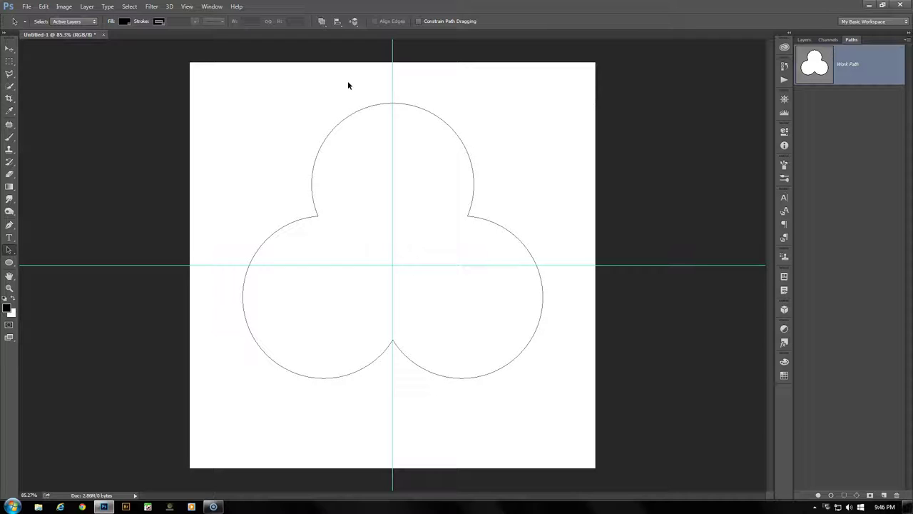
{"action": "left_click", "coordinate": [352, 153]}
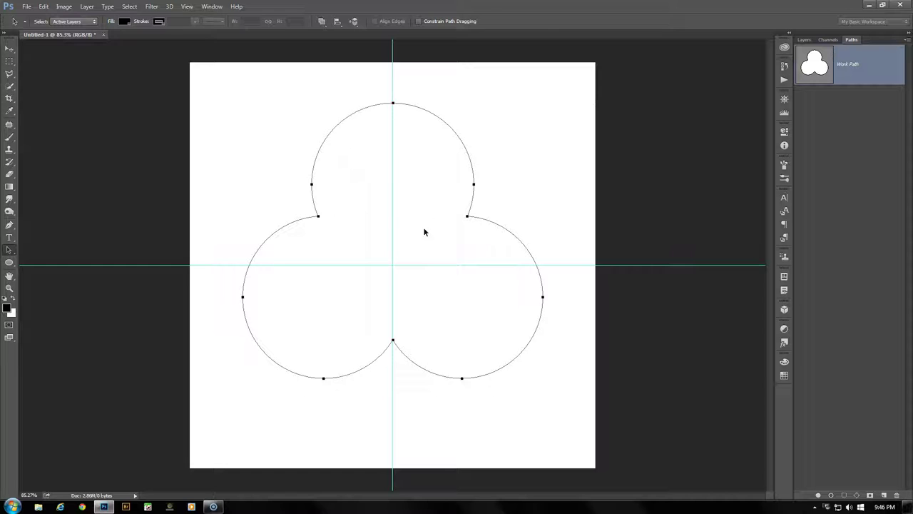
{"action": "mouse_move", "coordinate": [423, 163]}
{"action": "left_mouse_down"}
{"action": "mouse_move", "coordinate": [422, 193]}
{"action": "mouse_move", "coordinate": [423, 176]}
{"action": "left_mouse_up"}
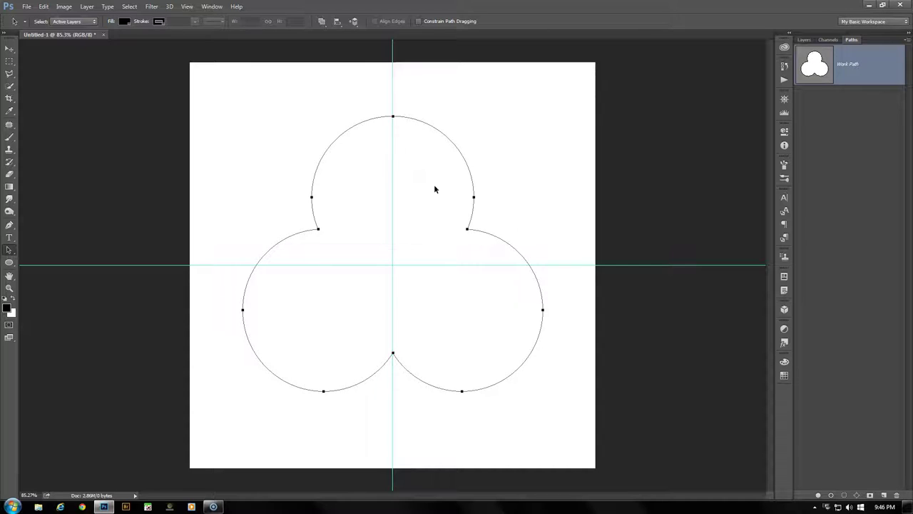
{"action": "left_click", "coordinate": [277, 196]}
Step: Draw a circle path about 328 px wide centred on the guide intersection and set it to Subtract Front Shape
{"action": "left_click", "coordinate": [9, 262]}
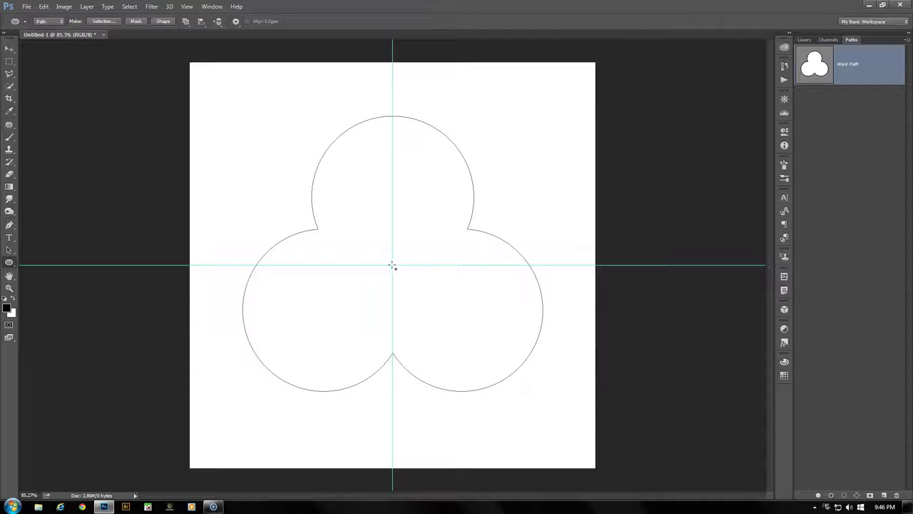
{"action": "left_click_drag", "start_coordinate": [393, 266], "coordinate": [468, 200]}
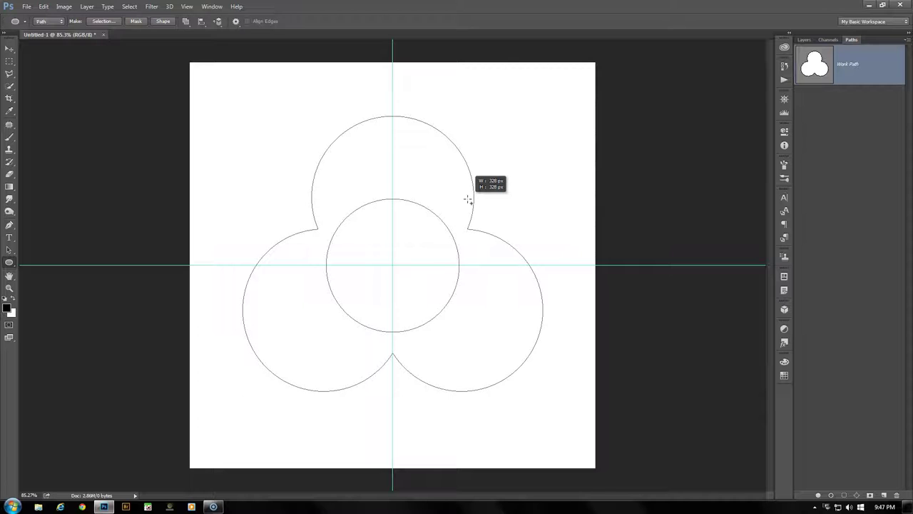
{"action": "left_click_drag", "start_coordinate": [468, 200], "coordinate": [469, 199]}
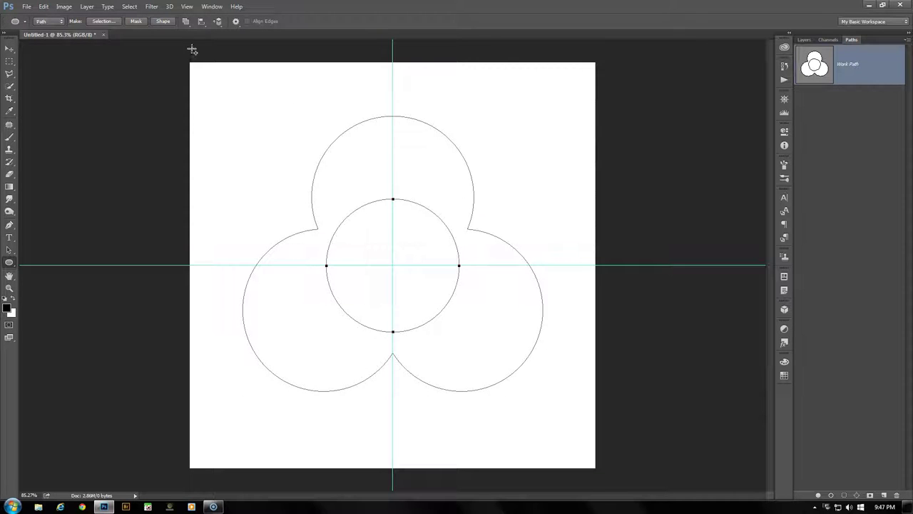
{"action": "left_click", "coordinate": [185, 22]}
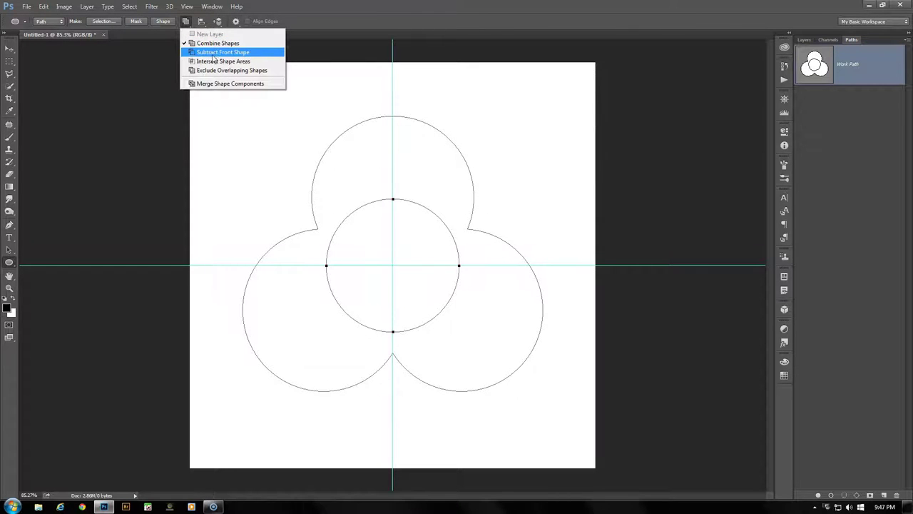
{"action": "left_click", "coordinate": [248, 52]}
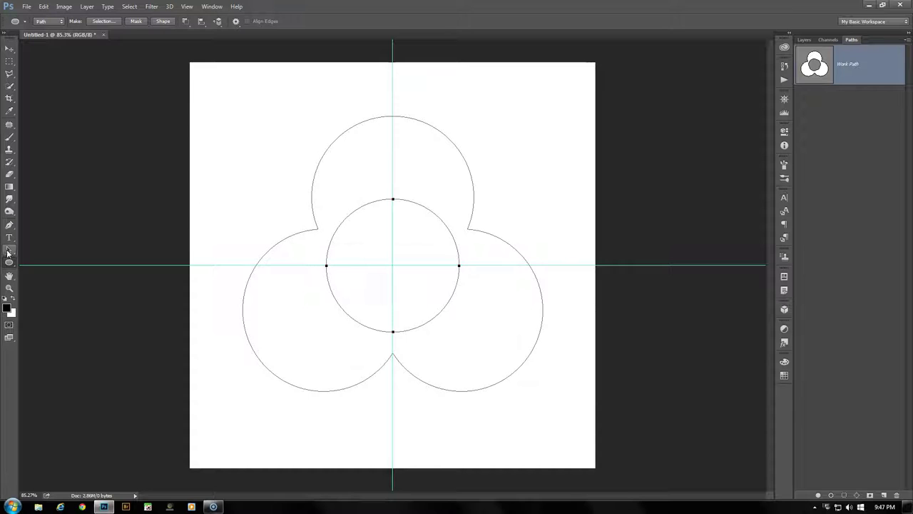
Step: Move the subtracting circle up into the top lobe and place a copy of it in each of the two lower lobes
{"action": "left_click", "coordinate": [8, 250]}
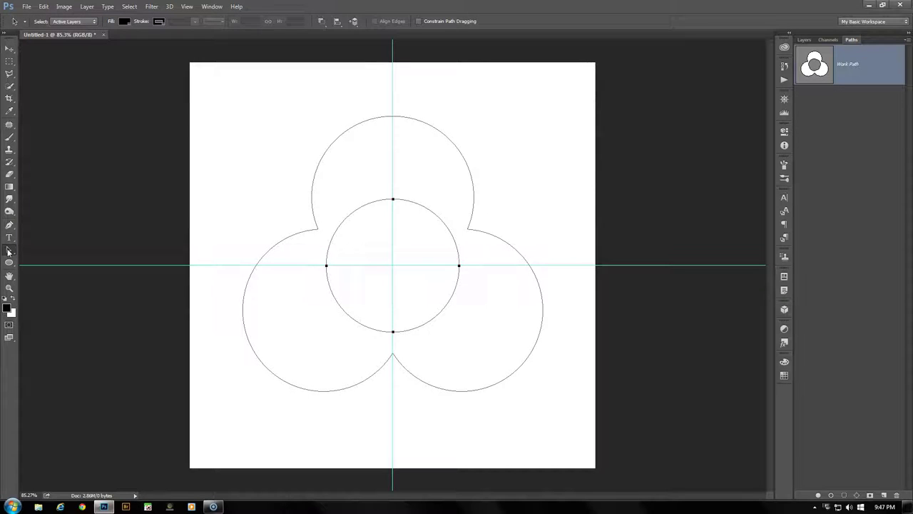
{"action": "left_click_drag", "start_coordinate": [403, 249], "coordinate": [399, 163]}
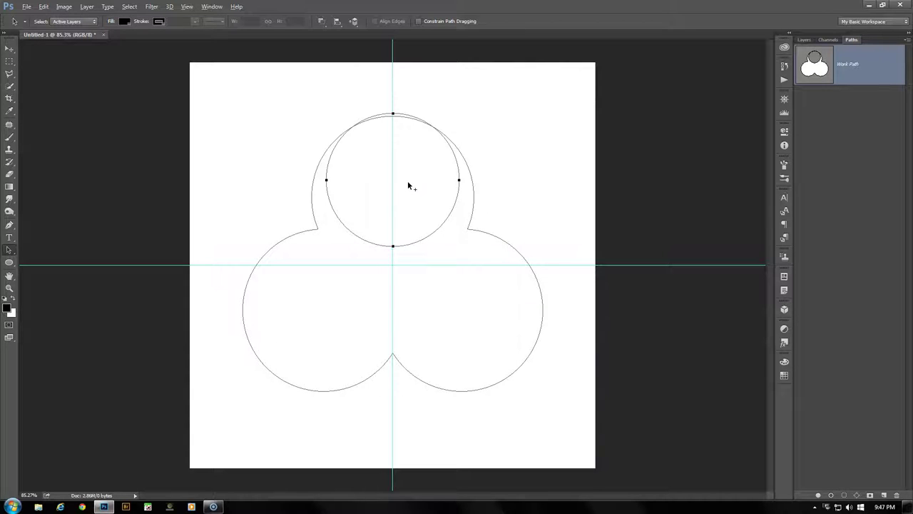
{"action": "left_click_drag", "start_coordinate": [408, 184], "coordinate": [490, 326]}
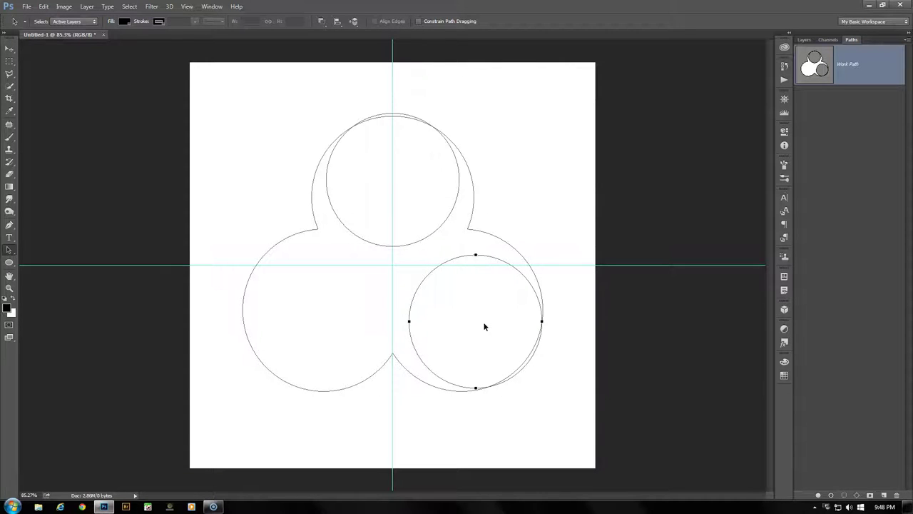
{"action": "left_click_drag", "start_coordinate": [484, 325], "coordinate": [319, 326]}
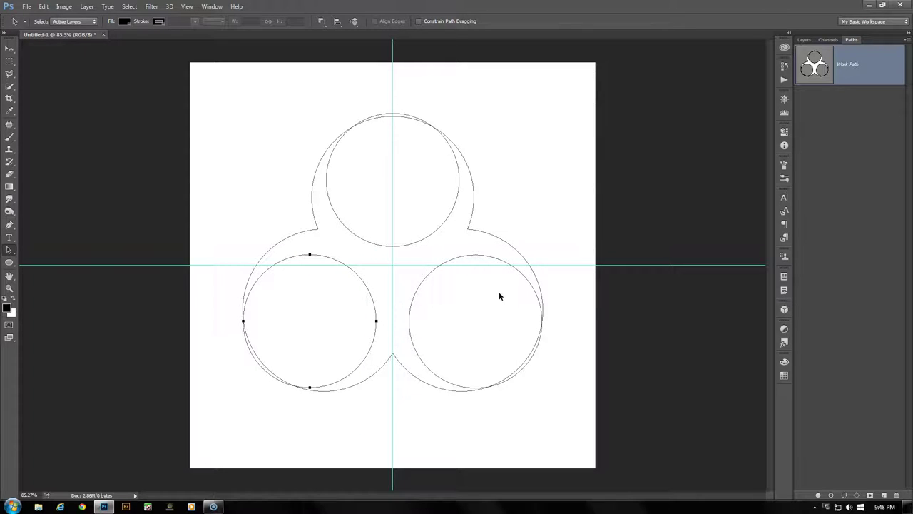
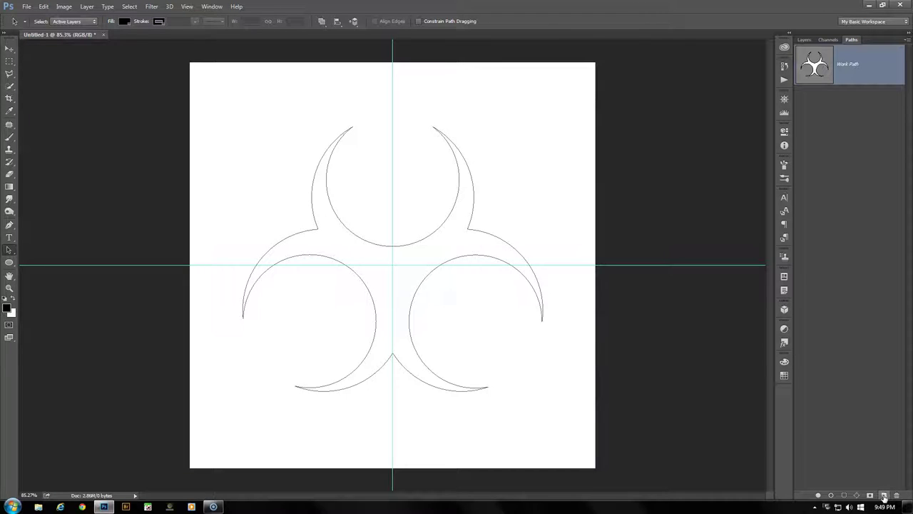
Step: Create a new path, select it together with the Work Path, and draw a circle on it centred on the guide intersection
{"action": "left_click", "coordinate": [883, 495]}
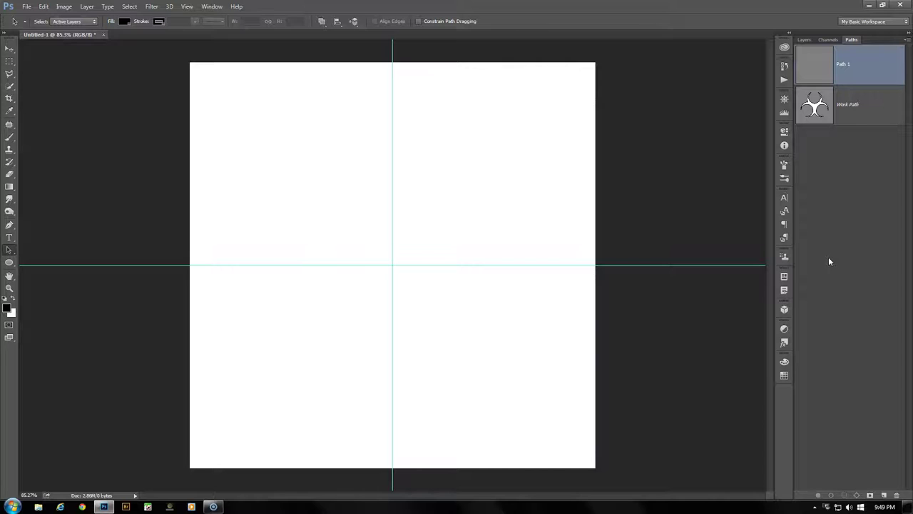
{"action": "left_click", "coordinate": [858, 105], "text": "ctrl"}
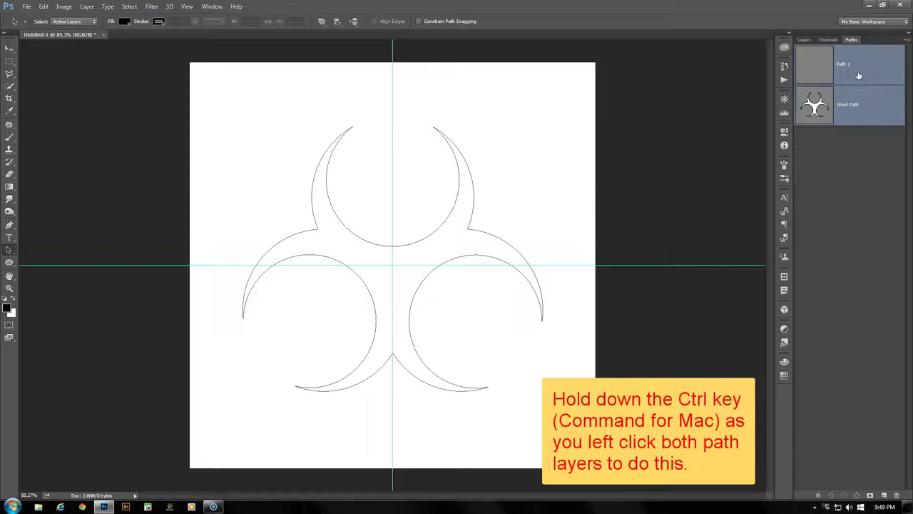
{"action": "left_click", "coordinate": [9, 263]}
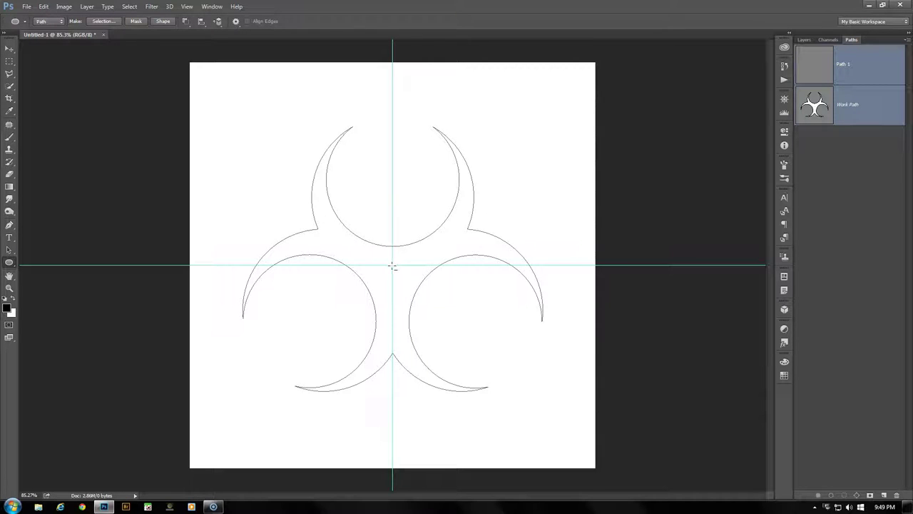
{"action": "left_click_drag", "start_coordinate": [392, 265], "coordinate": [479, 187]}
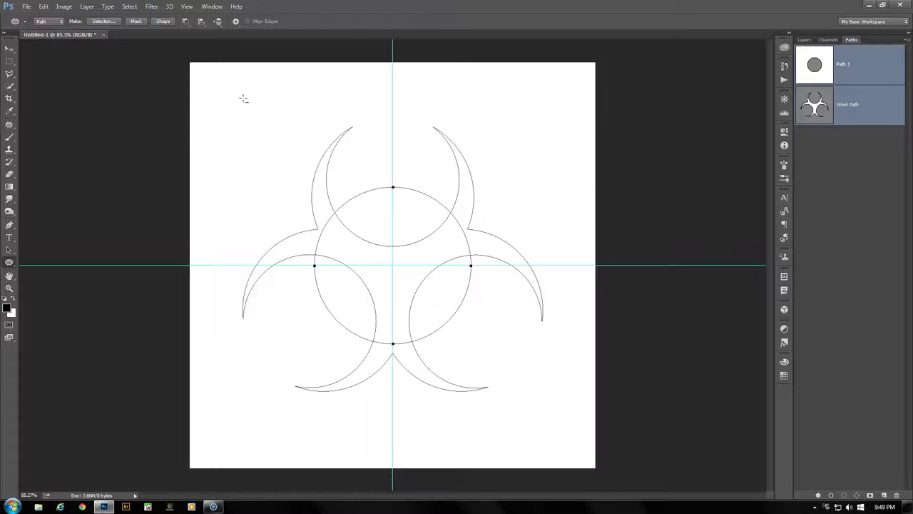
Step: Set the circle to Combine Shapes and draw a slightly smaller circle centred on the guide intersection, set to Subtract Front Shape
{"action": "left_click", "coordinate": [186, 23]}
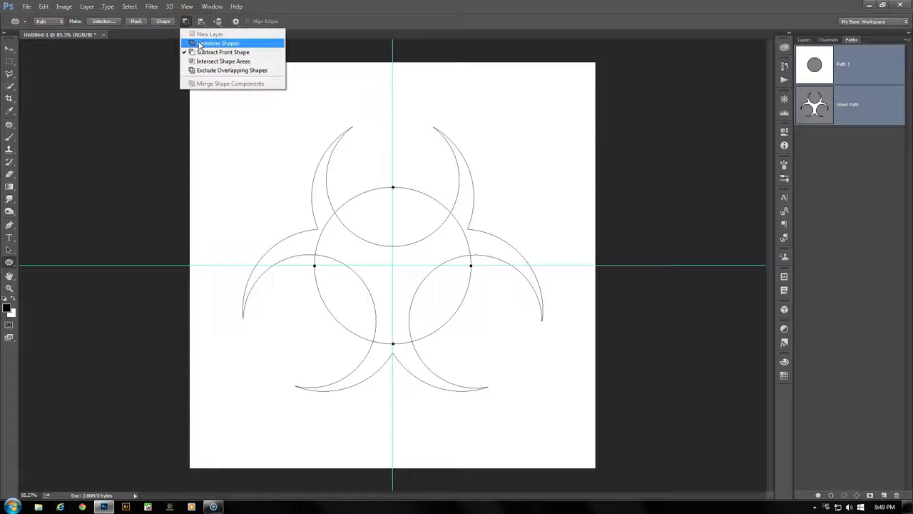
{"action": "left_click", "coordinate": [200, 44]}
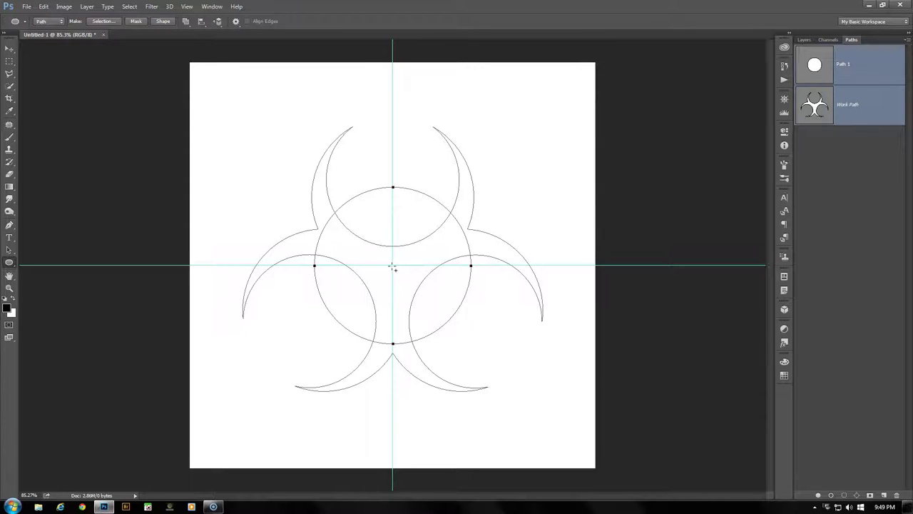
{"action": "left_click_drag", "start_coordinate": [393, 266], "coordinate": [465, 201]}
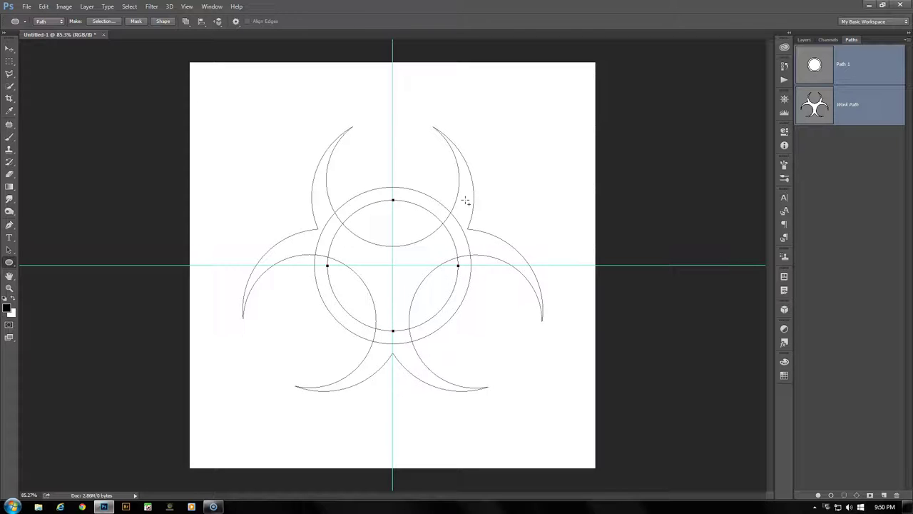
{"action": "left_click", "coordinate": [190, 25]}
{"action": "left_click", "coordinate": [200, 51]}
Step: Select only Path 1 and merge its two concentric circles into a single ring path
{"action": "left_click", "coordinate": [862, 70]}
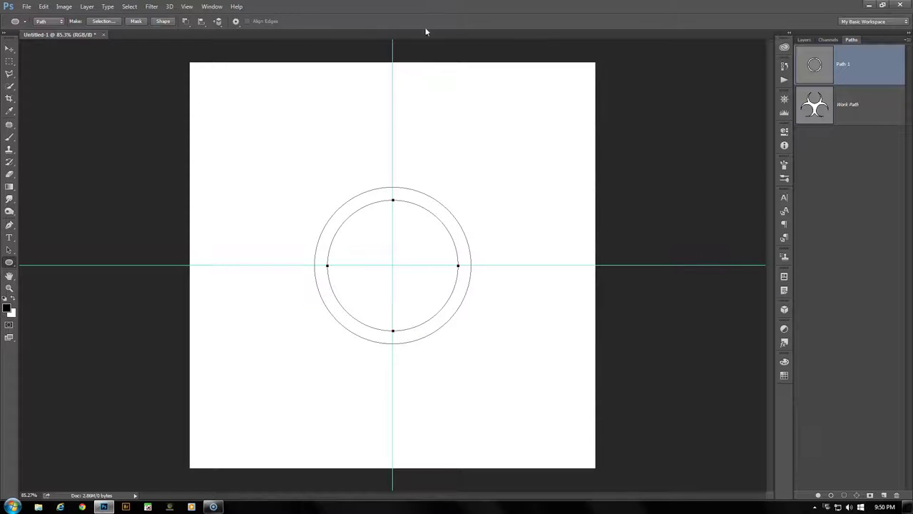
{"action": "left_click", "coordinate": [185, 22]}
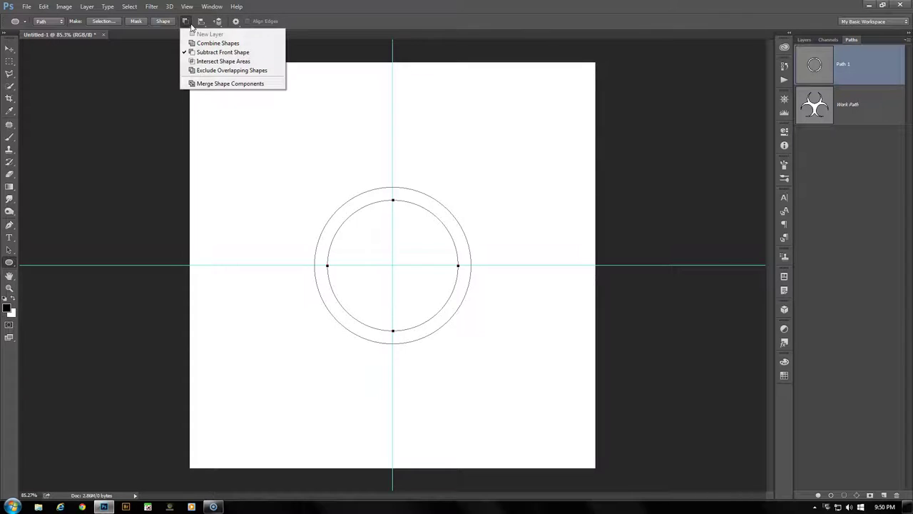
{"action": "left_click", "coordinate": [243, 84]}
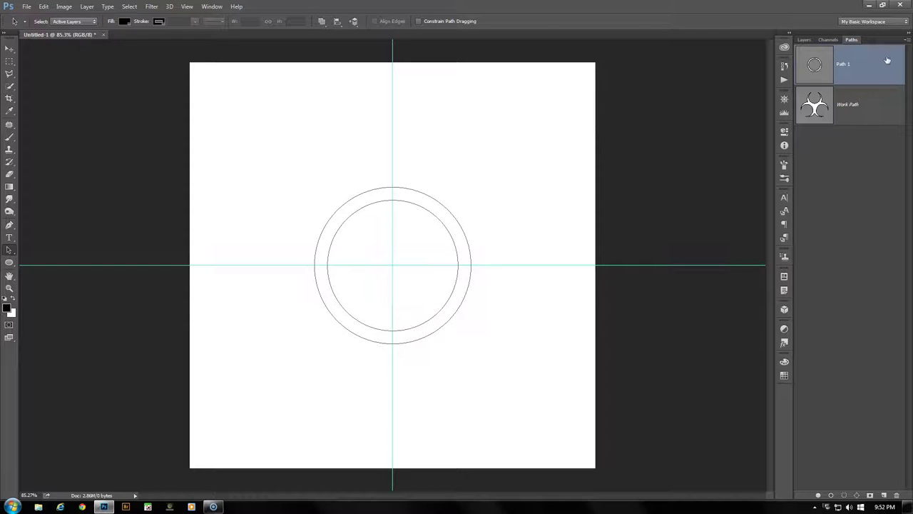
Step: Copy the ring from Path 1 into the Work Path and merge it with the three-lobed shape
{"action": "key", "text": "ctrl+c"}
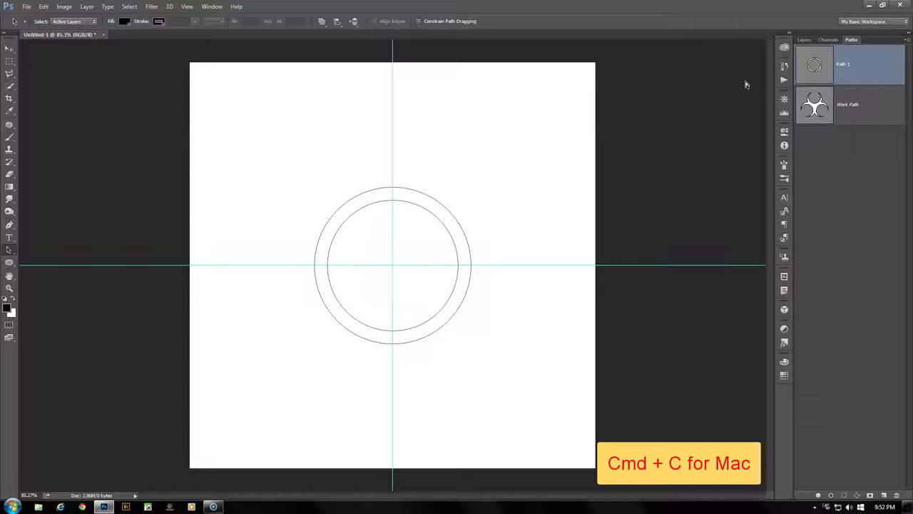
{"action": "left_click", "coordinate": [854, 112]}
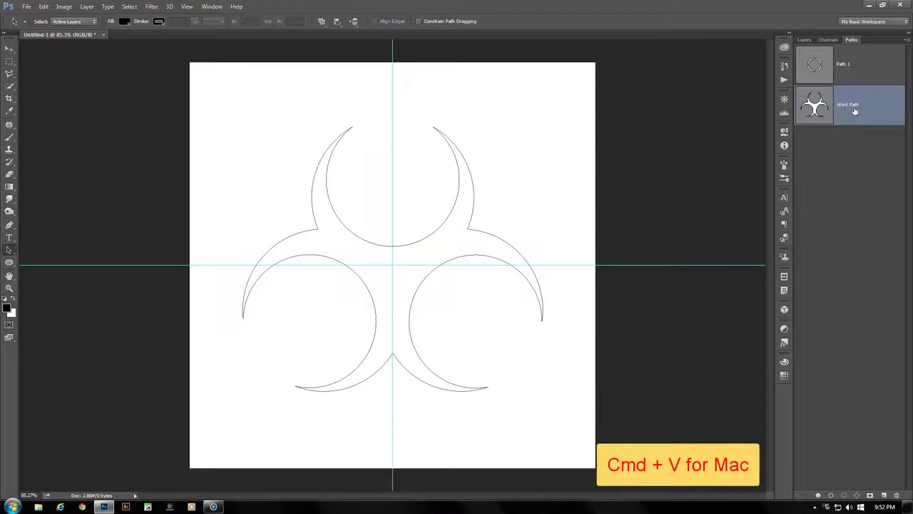
{"action": "key", "text": "ctrl+v"}
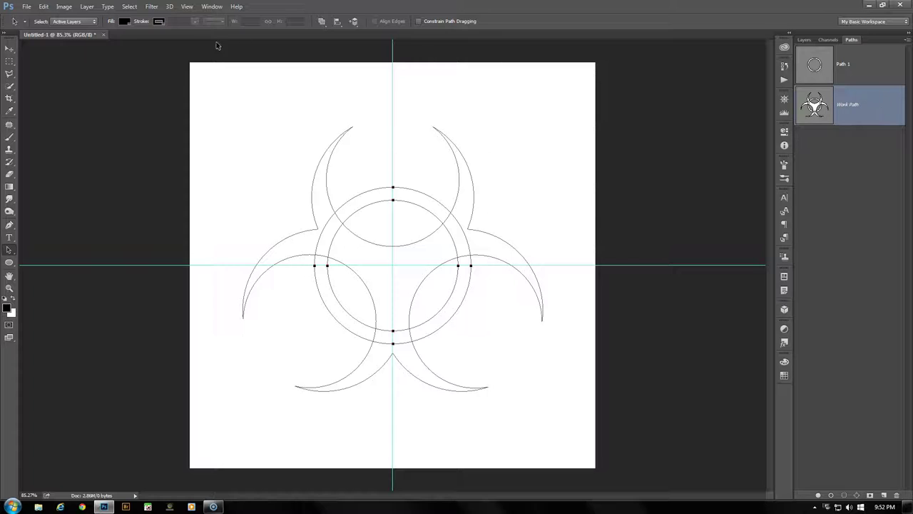
{"action": "left_click", "coordinate": [321, 22]}
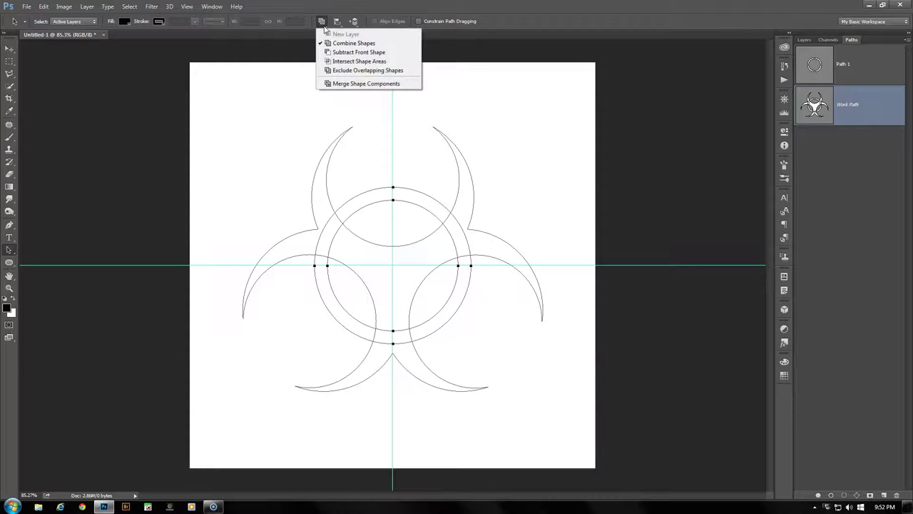
{"action": "left_click", "coordinate": [358, 84]}
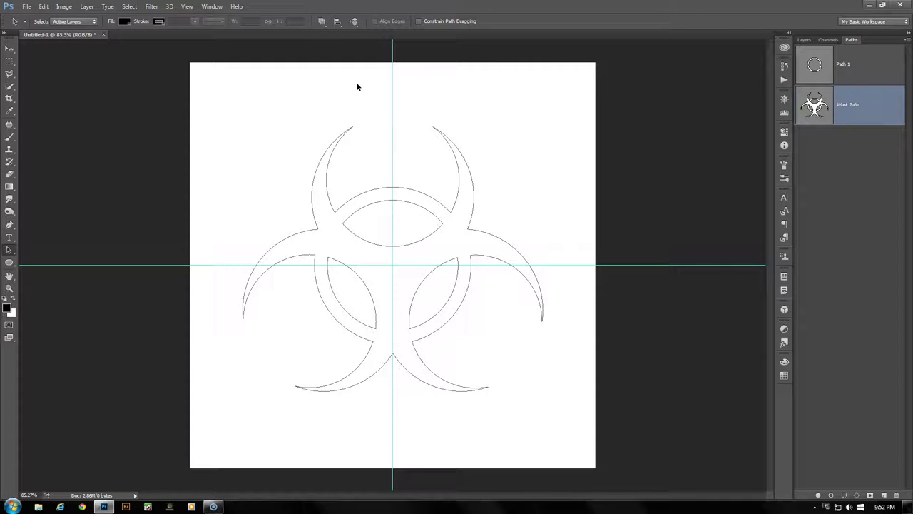
Step: Delete Path 1 and select the Work Path
{"action": "left_click", "coordinate": [888, 65]}
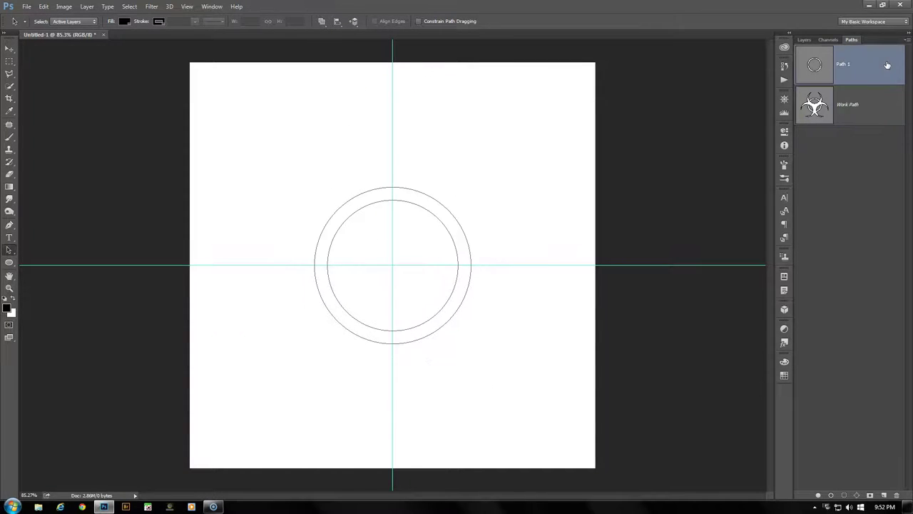
{"action": "left_click", "coordinate": [897, 495]}
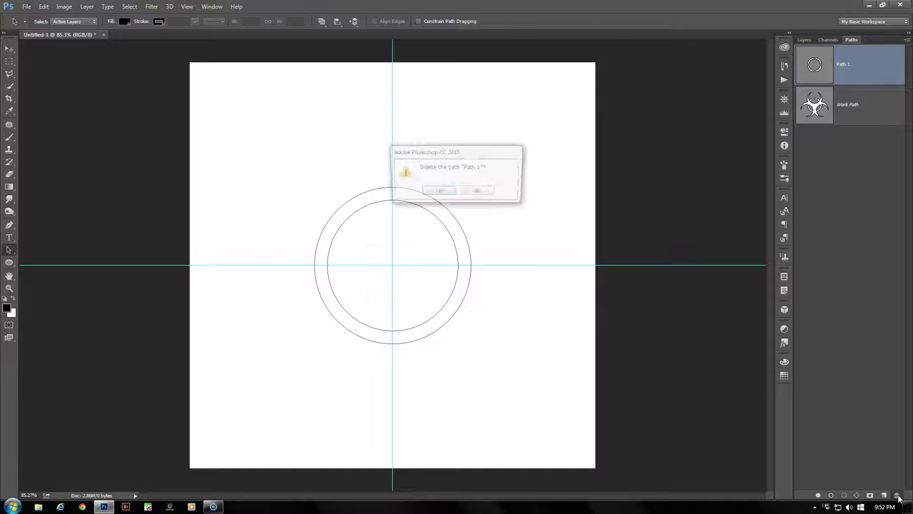
{"action": "left_click", "coordinate": [438, 192]}
{"action": "left_click", "coordinate": [849, 58]}
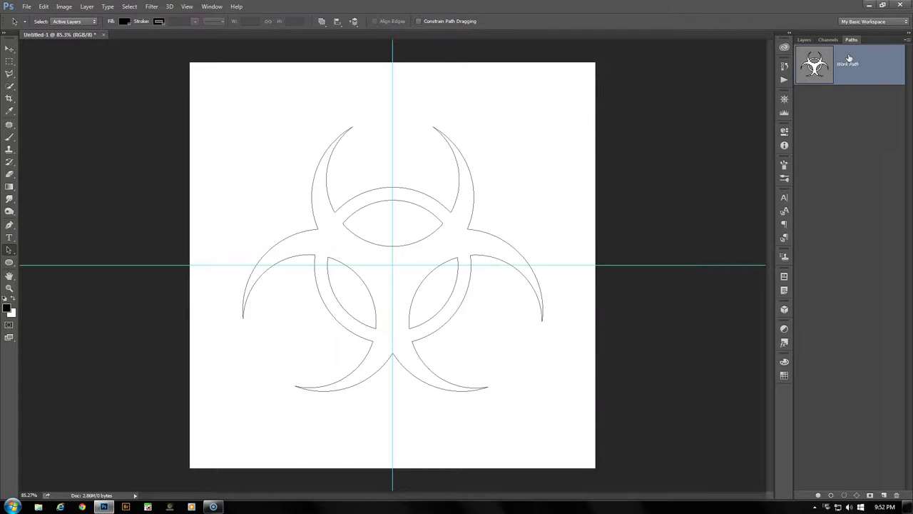
Step: Move the whole merged symbol path up slightly to centre its hub on the guide intersection, and deselect its points
{"action": "left_click", "coordinate": [433, 211]}
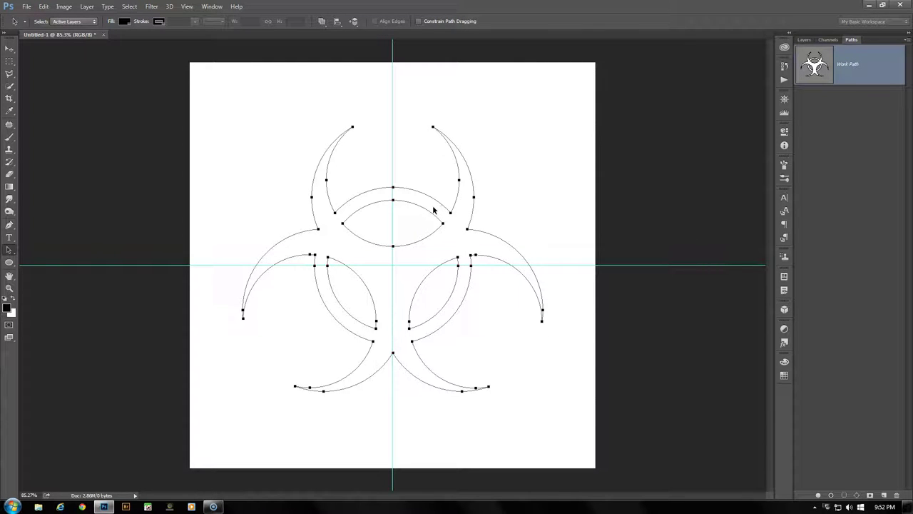
{"action": "left_click_drag", "start_coordinate": [433, 209], "coordinate": [433, 204]}
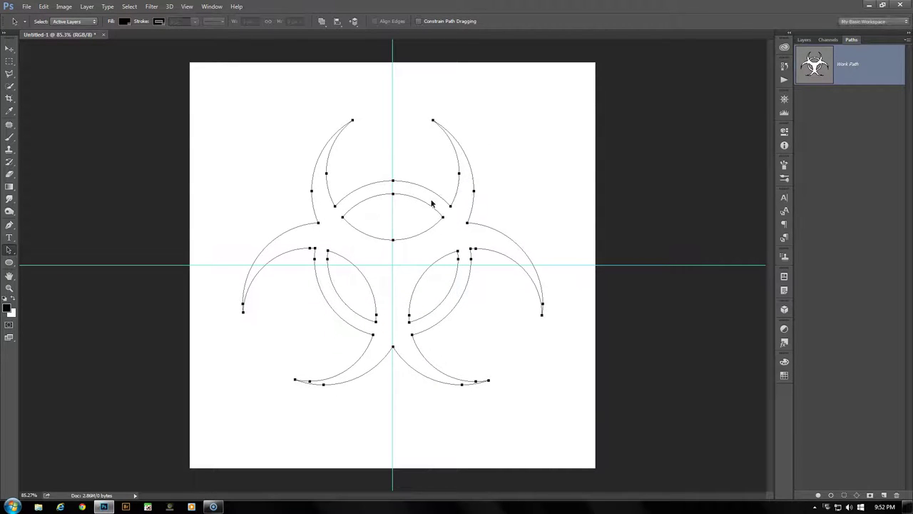
{"action": "left_click", "coordinate": [413, 146]}
Step: Draw a small circle path with Subtract Front Shape at the symbol's centre, on the guide intersection
{"action": "left_click", "coordinate": [9, 264]}
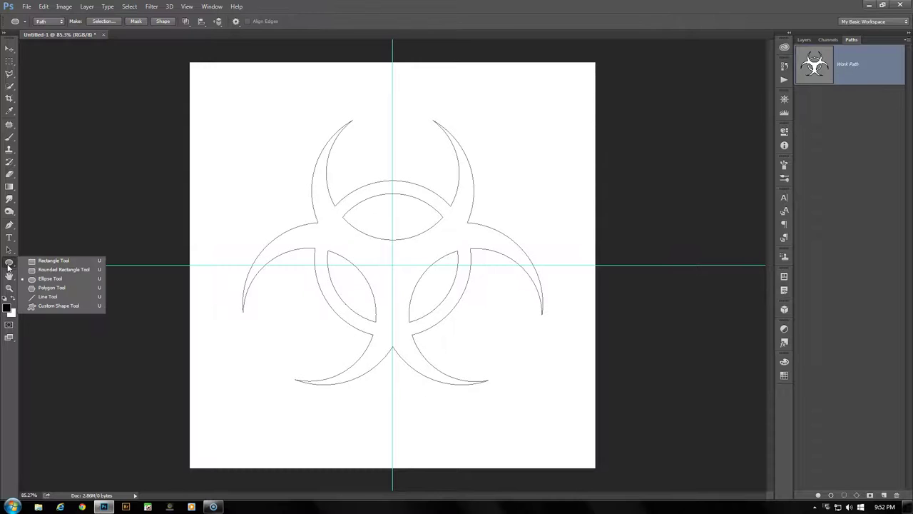
{"action": "left_click", "coordinate": [43, 275]}
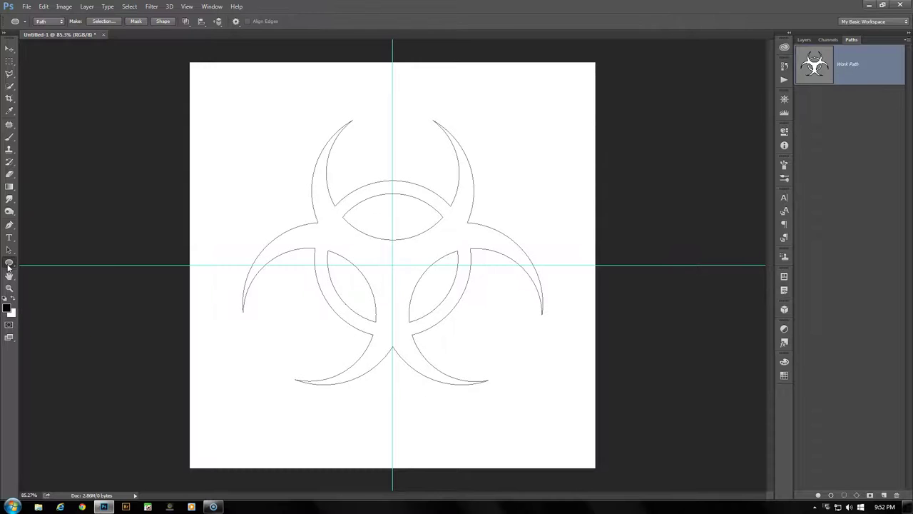
{"action": "left_click", "coordinate": [186, 22]}
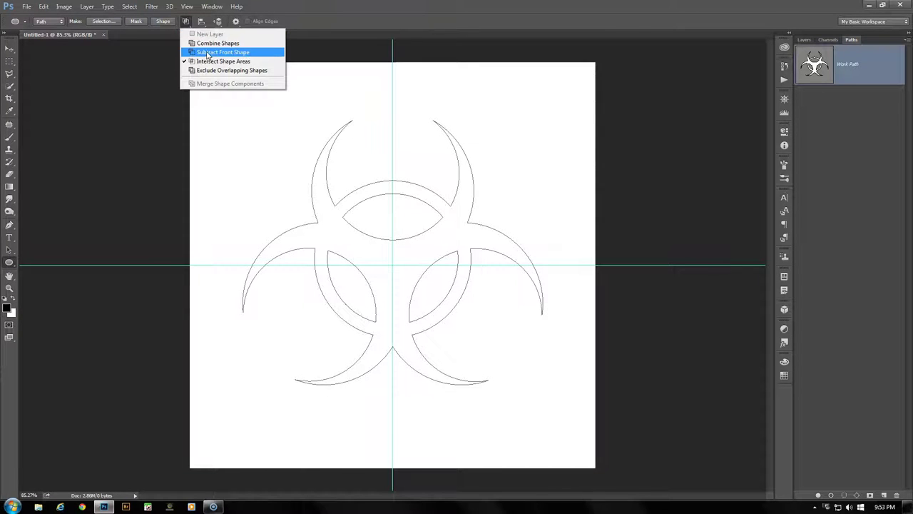
{"action": "left_click", "coordinate": [208, 53]}
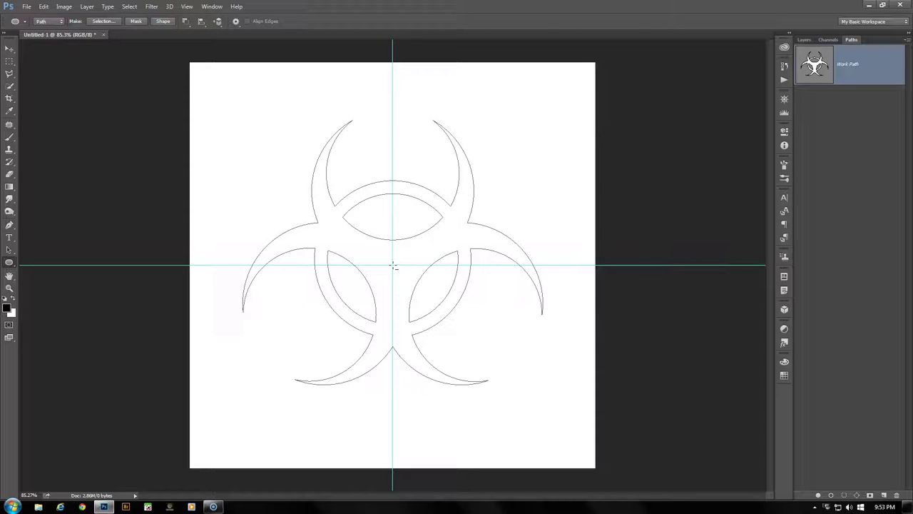
{"action": "left_click_drag", "start_coordinate": [392, 265], "coordinate": [411, 250]}
Step: Draw three 30 px subtracting lines from the centre circle, one upward and two diagonally downward, and merge all path components
{"action": "right_click", "coordinate": [9, 263]}
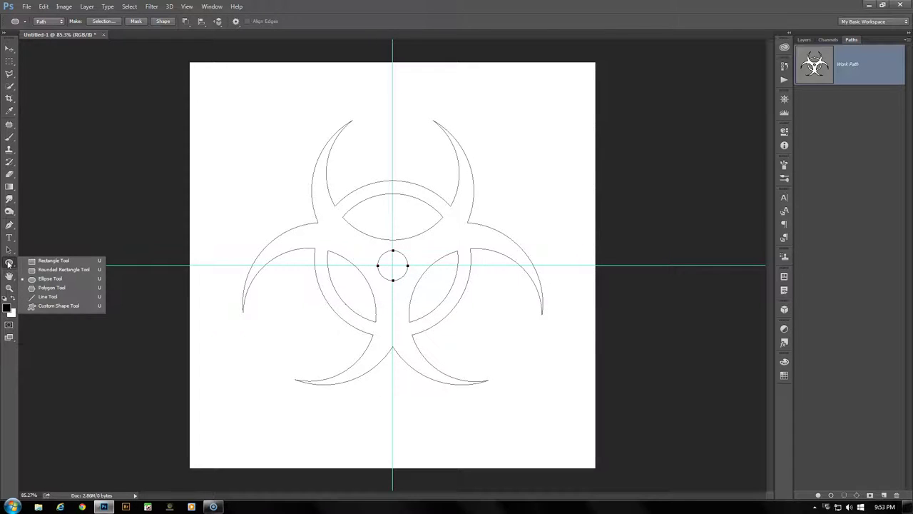
{"action": "left_click", "coordinate": [63, 296]}
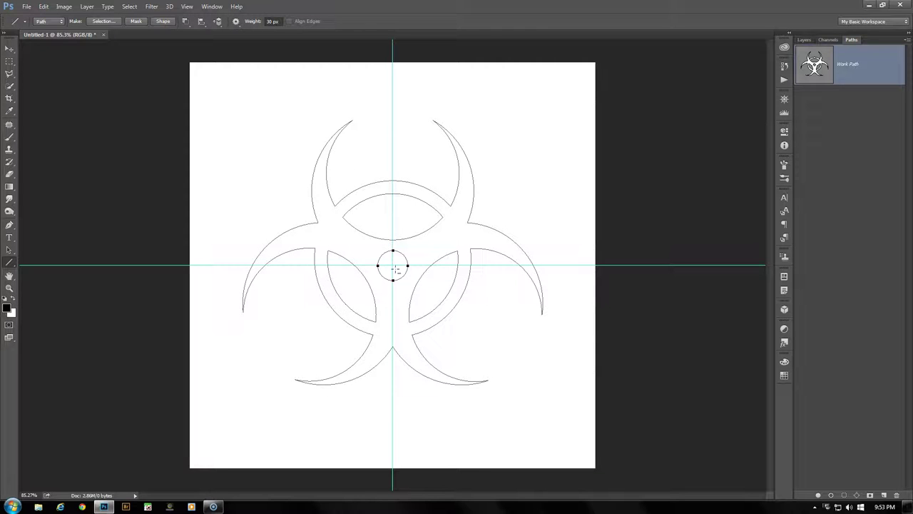
{"action": "left_click_drag", "start_coordinate": [393, 266], "coordinate": [393, 234]}
{"action": "left_click_drag", "start_coordinate": [396, 265], "coordinate": [421, 297]}
{"action": "left_click_drag", "start_coordinate": [396, 265], "coordinate": [364, 292]}
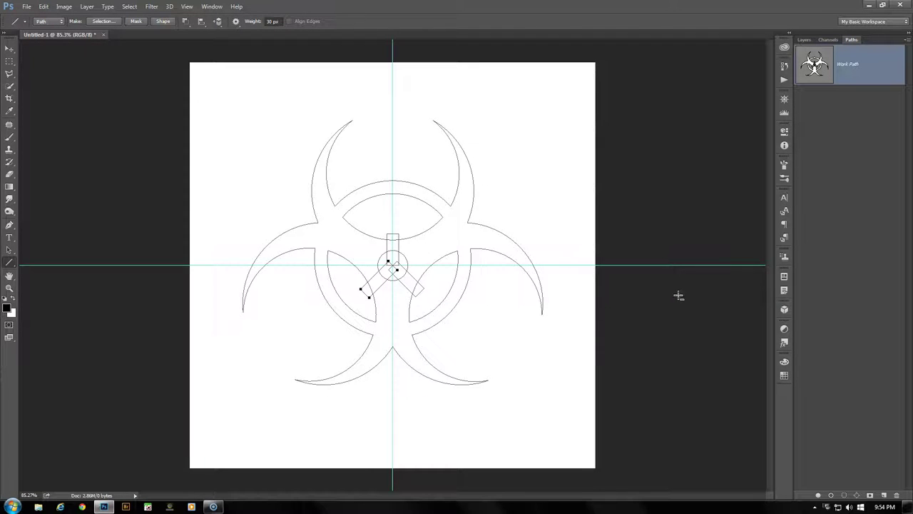
{"action": "left_click", "coordinate": [186, 22]}
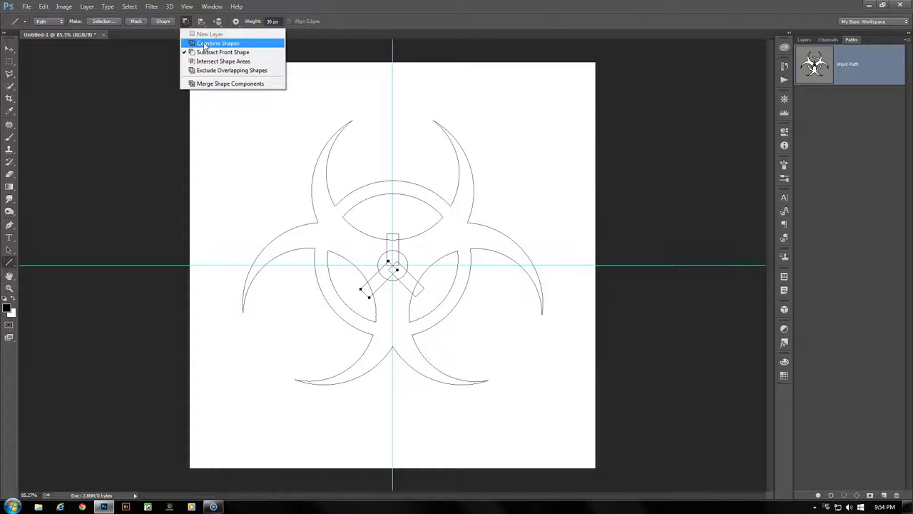
{"action": "left_click", "coordinate": [229, 84]}
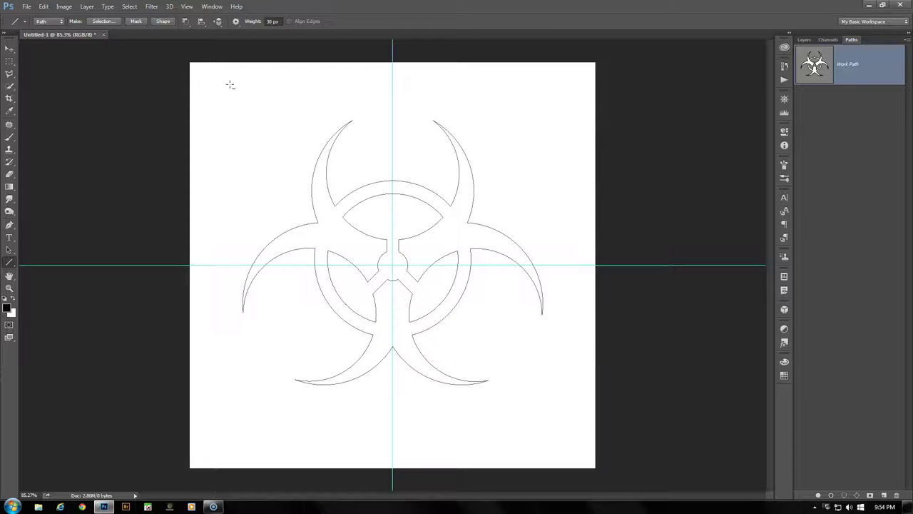
Step: Define the finished symbol path as a custom shape named "Biohazard 1a" and deselect the Work Path
{"action": "left_click", "coordinate": [42, 7]}
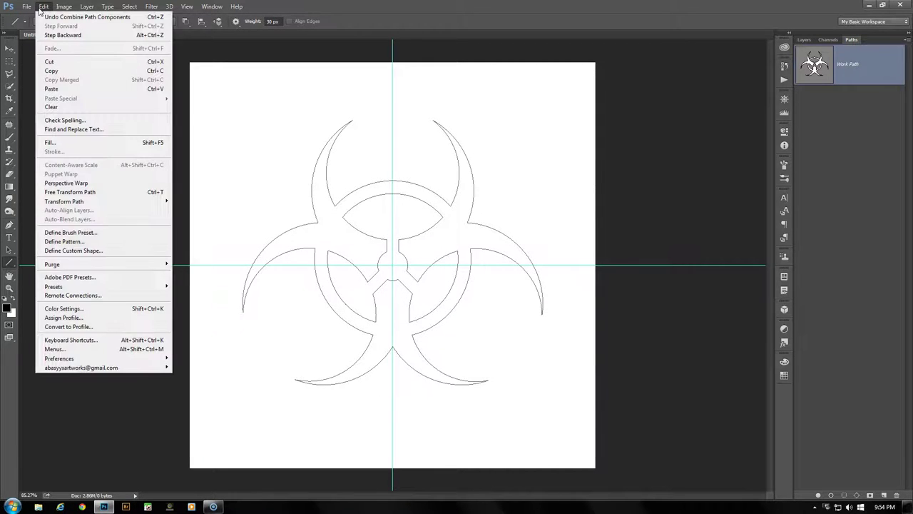
{"action": "left_click", "coordinate": [94, 251]}
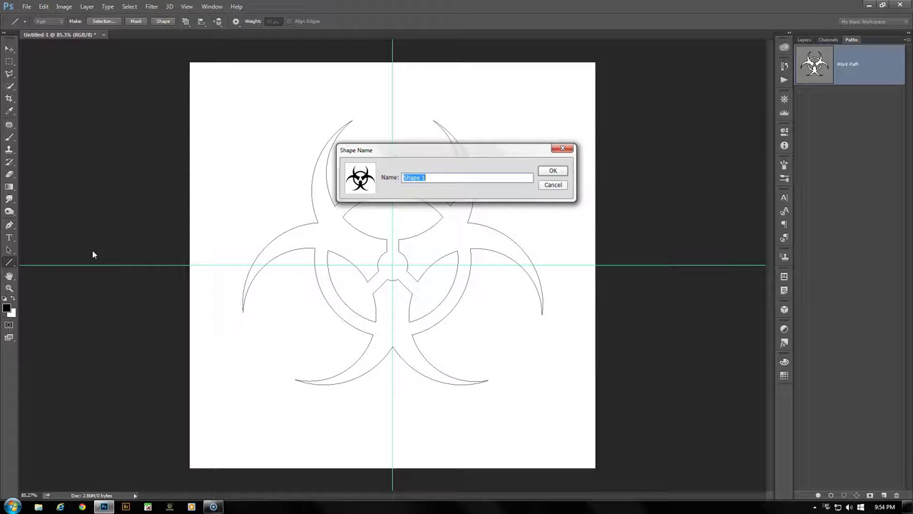
{"action": "type", "text": "Biohazard 1a"}
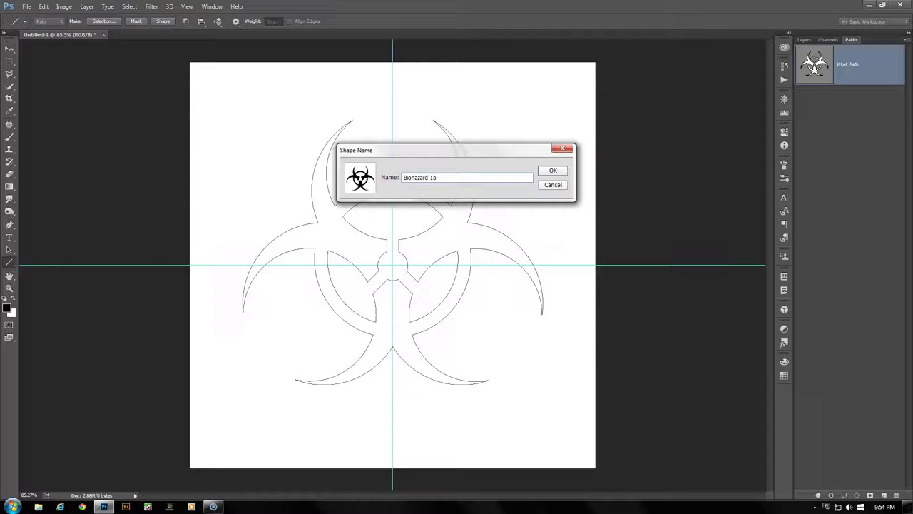
{"action": "left_click", "coordinate": [552, 172]}
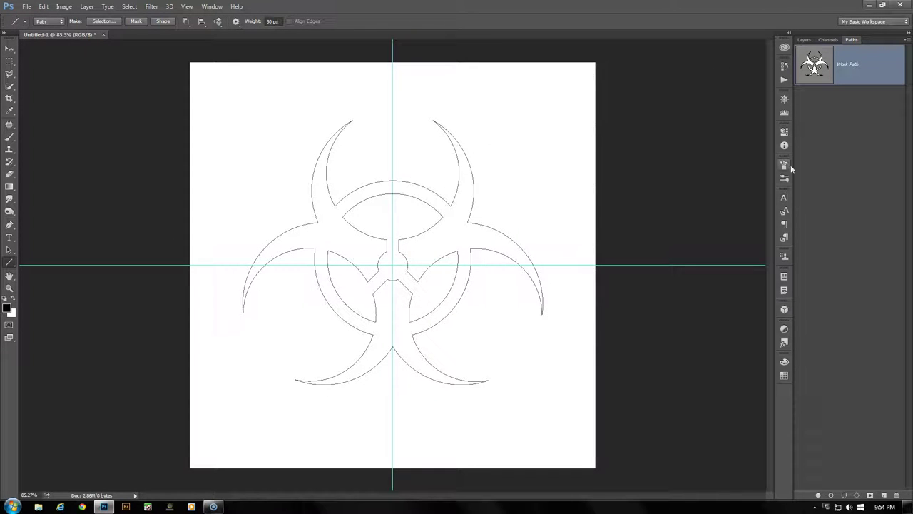
{"action": "left_click", "coordinate": [861, 207]}
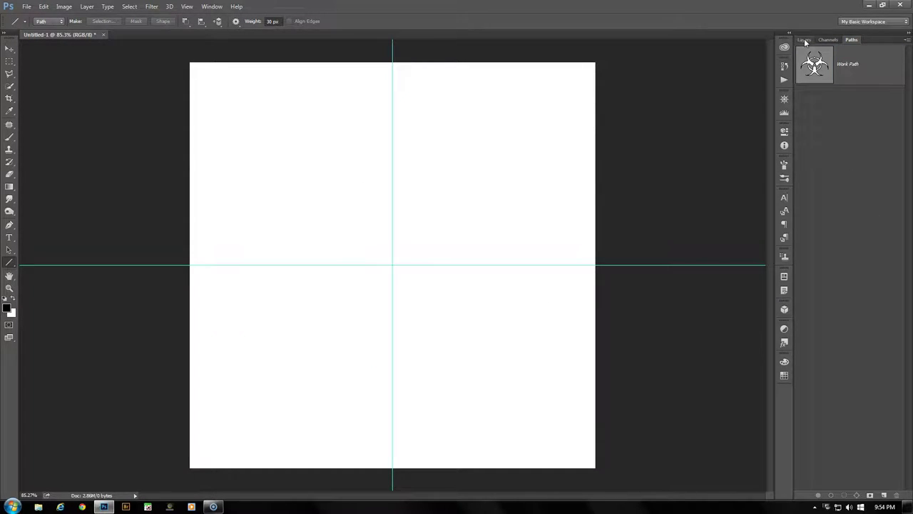
Step: Set the Custom Shape Tool to Pixels mode and choose the "Biohazard 1a" shape, with the Background layer active
{"action": "left_click", "coordinate": [804, 40]}
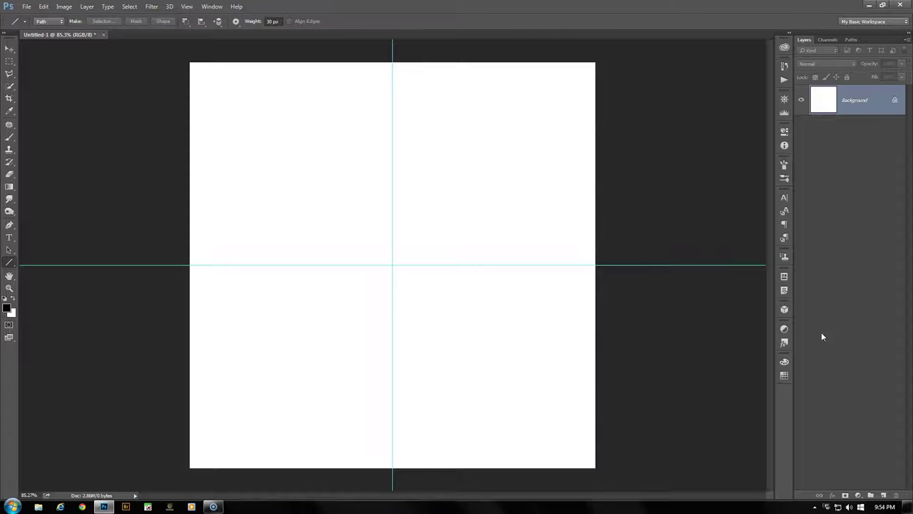
{"action": "right_click", "coordinate": [9, 262]}
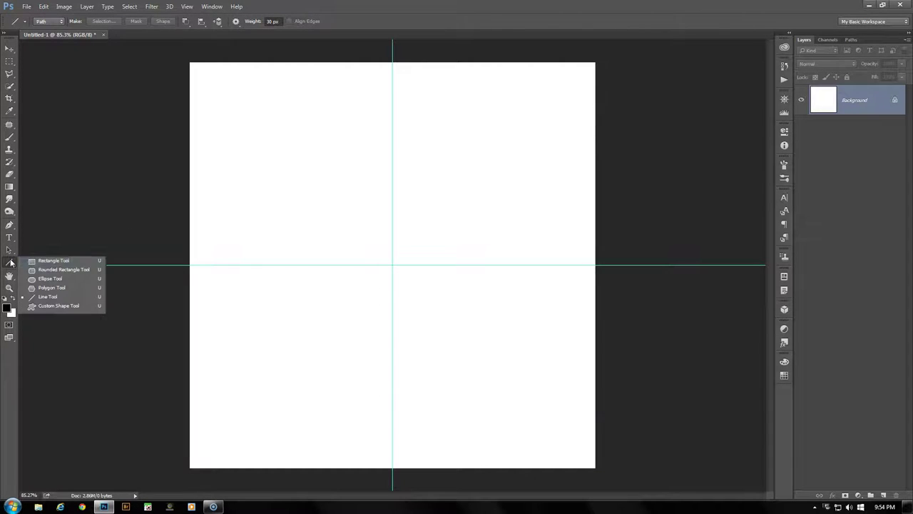
{"action": "left_click", "coordinate": [57, 306]}
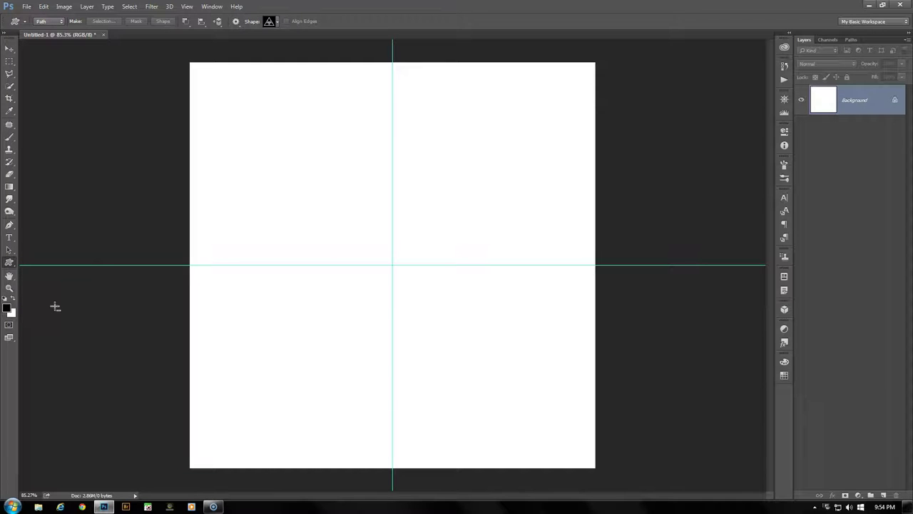
{"action": "left_click", "coordinate": [61, 22]}
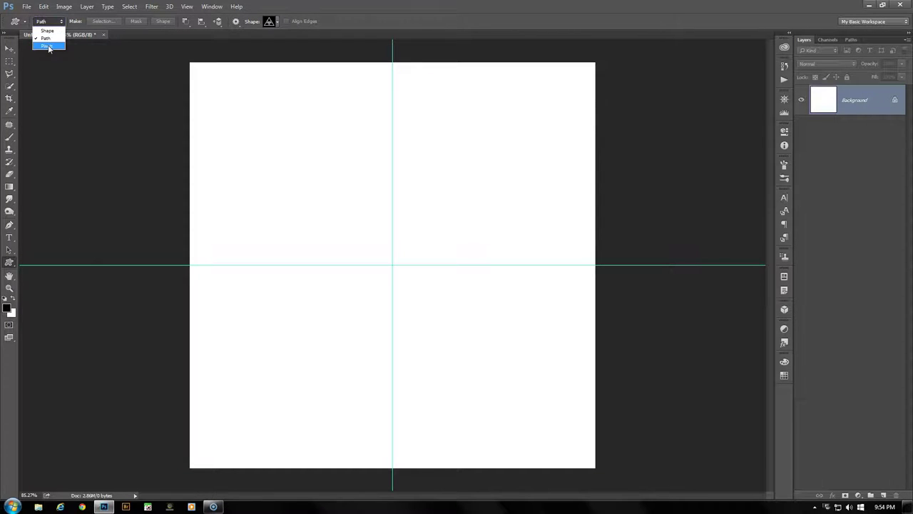
{"action": "left_click", "coordinate": [48, 44]}
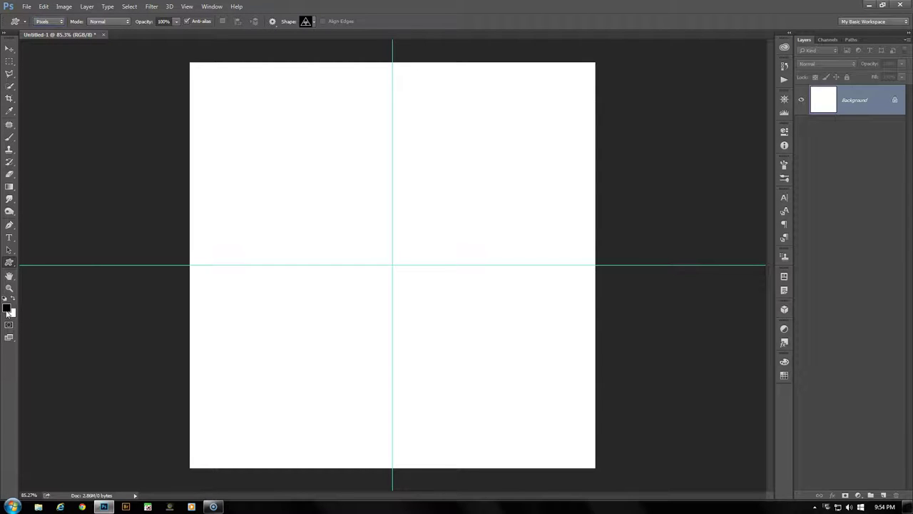
{"action": "left_click", "coordinate": [314, 22]}
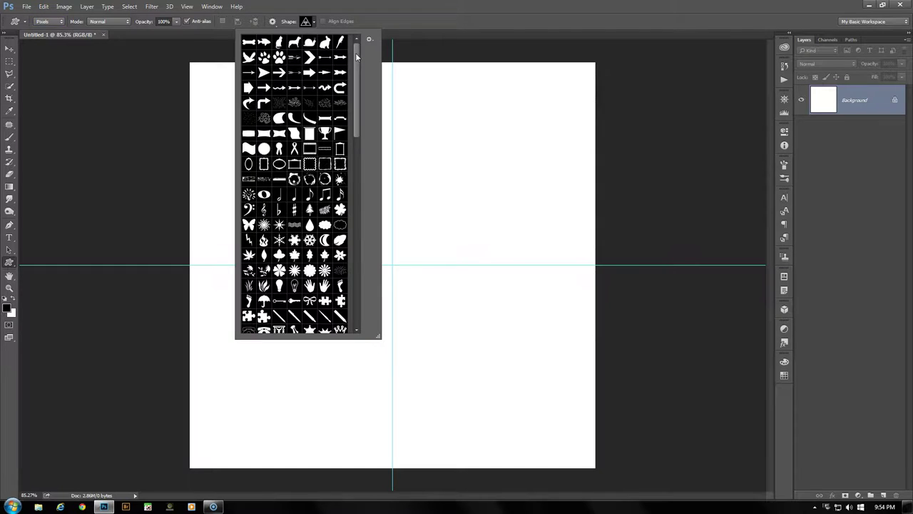
{"action": "left_click_drag", "start_coordinate": [357, 57], "coordinate": [370, 245]}
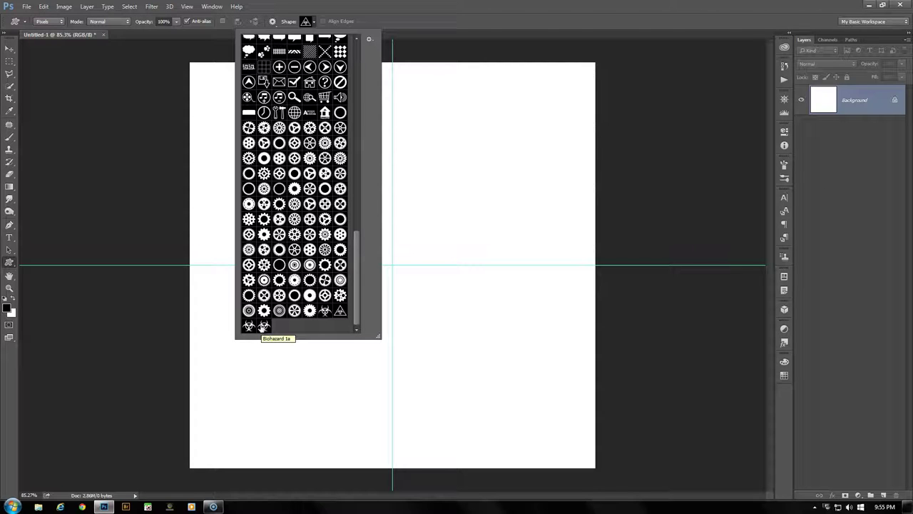
{"action": "left_click", "coordinate": [263, 327]}
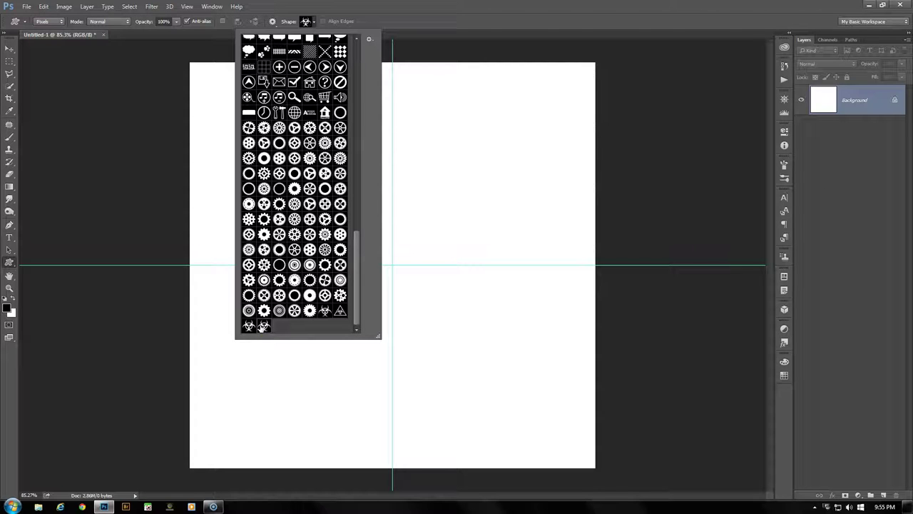
{"action": "left_click", "coordinate": [371, 55]}
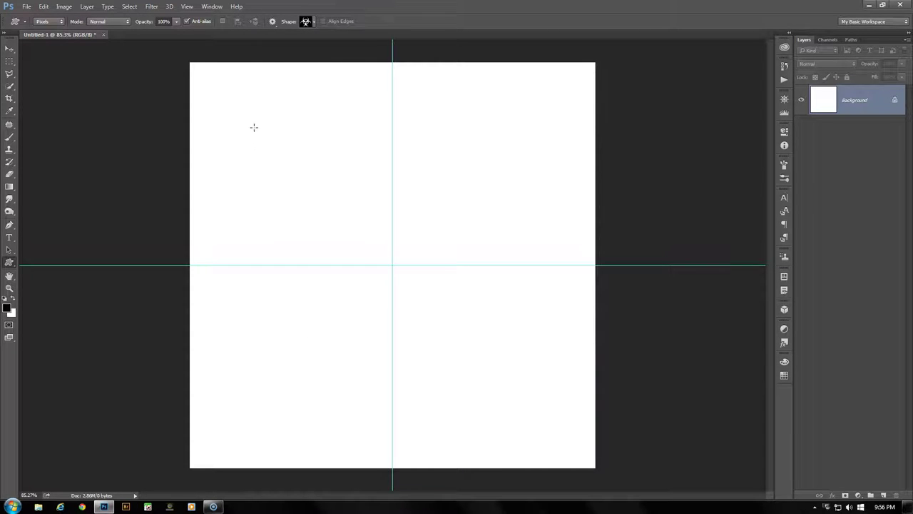
Step: Draw several black biohazard symbols of varying sizes and proportions across the white canvas, including tall narrow and wide flattened ones
{"action": "left_click_drag", "start_coordinate": [253, 127], "coordinate": [378, 259]}
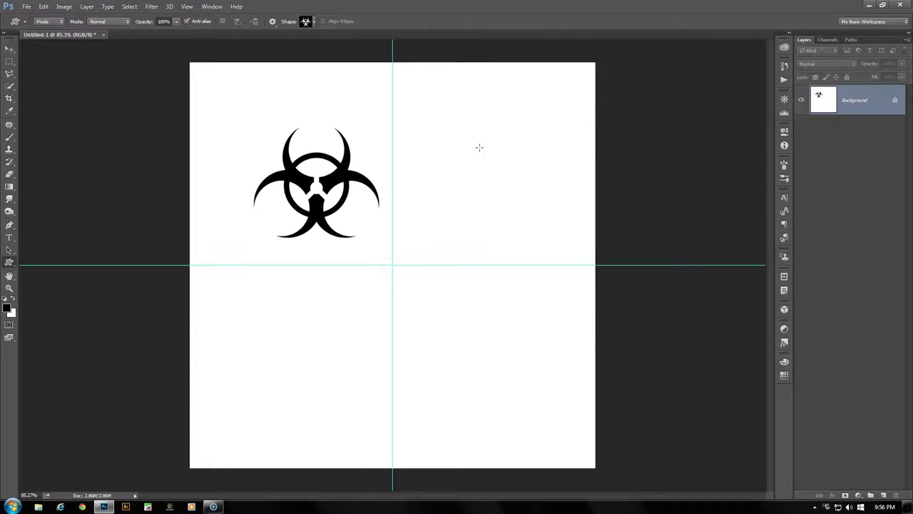
{"action": "left_click_drag", "start_coordinate": [478, 147], "coordinate": [518, 261]}
{"action": "left_click_drag", "start_coordinate": [449, 324], "coordinate": [572, 350]}
{"action": "left_click_drag", "start_coordinate": [227, 334], "coordinate": [294, 415]}
{"action": "left_click_drag", "start_coordinate": [429, 110], "coordinate": [461, 177]}
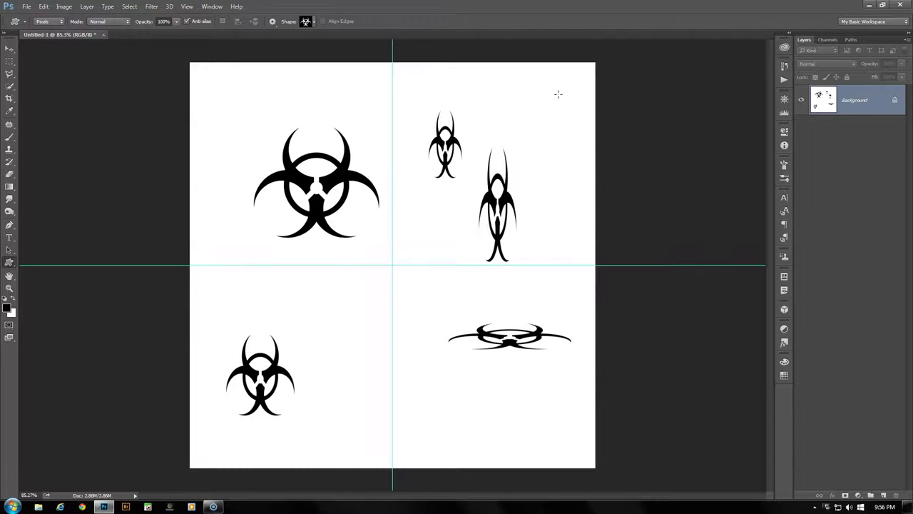
{"action": "left_click_drag", "start_coordinate": [555, 88], "coordinate": [579, 179]}
{"action": "left_click_drag", "start_coordinate": [332, 302], "coordinate": [401, 370]}
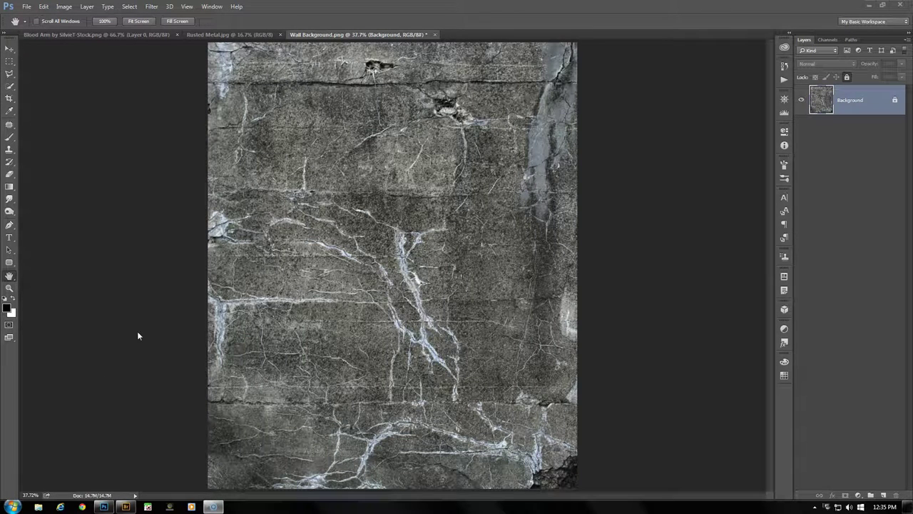
Step: Draw a yellow-filled rounded rectangle shape about 903 by 1151 px on the upper middle of the Wall Background image
{"action": "left_click", "coordinate": [8, 265]}
{"action": "left_click", "coordinate": [48, 269]}
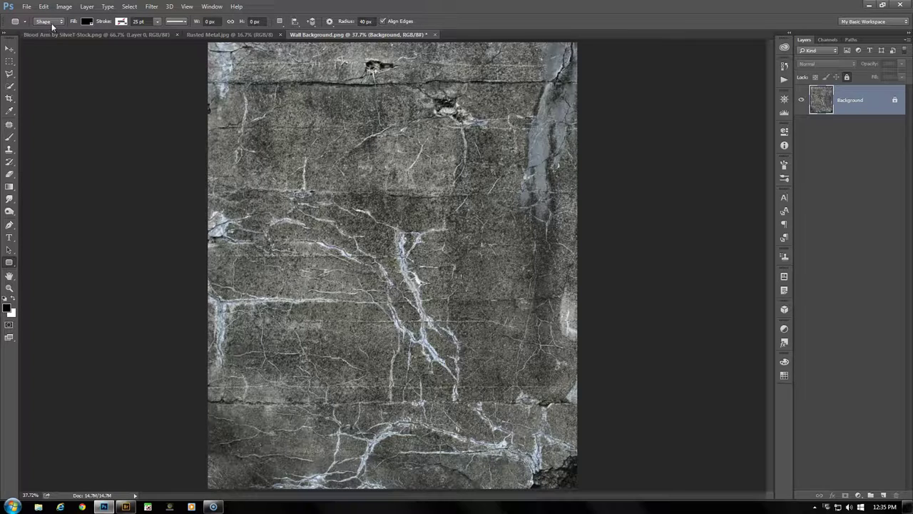
{"action": "left_click", "coordinate": [90, 22]}
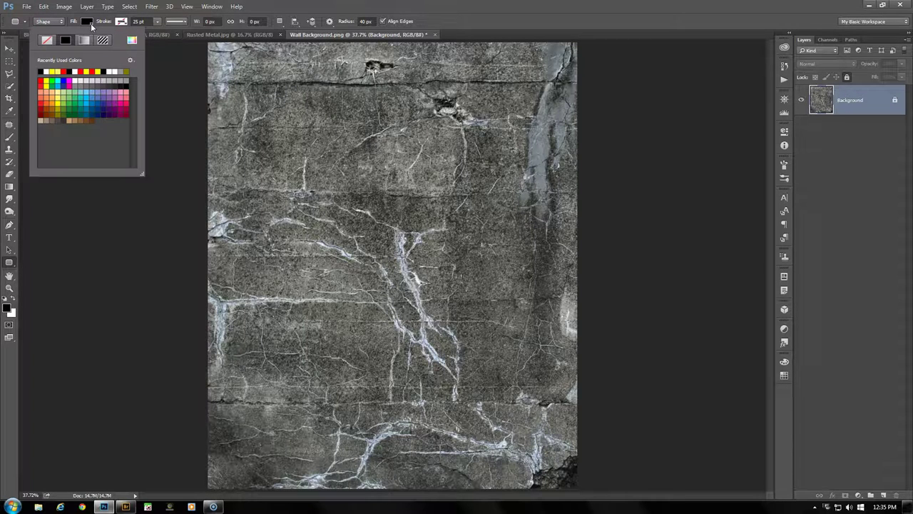
{"action": "left_click", "coordinate": [51, 73]}
{"action": "left_click", "coordinate": [86, 21]}
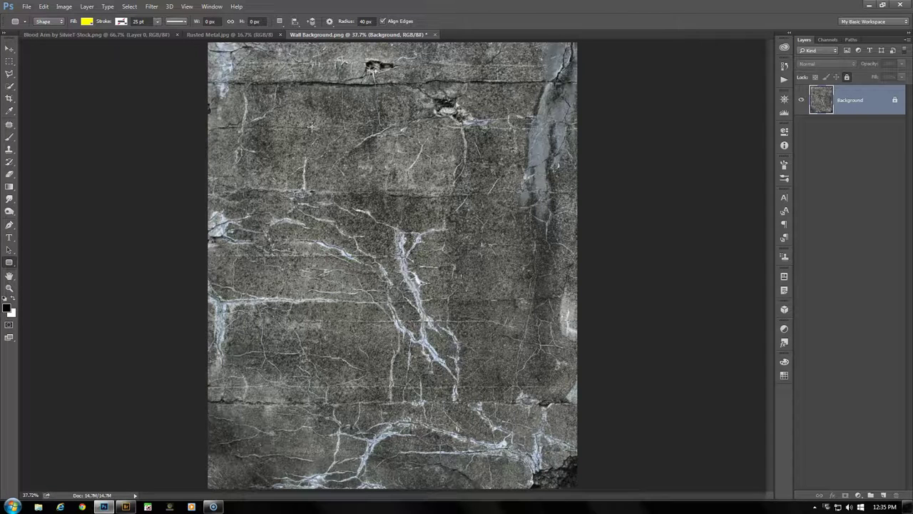
{"action": "left_click_drag", "start_coordinate": [312, 129], "coordinate": [473, 332]}
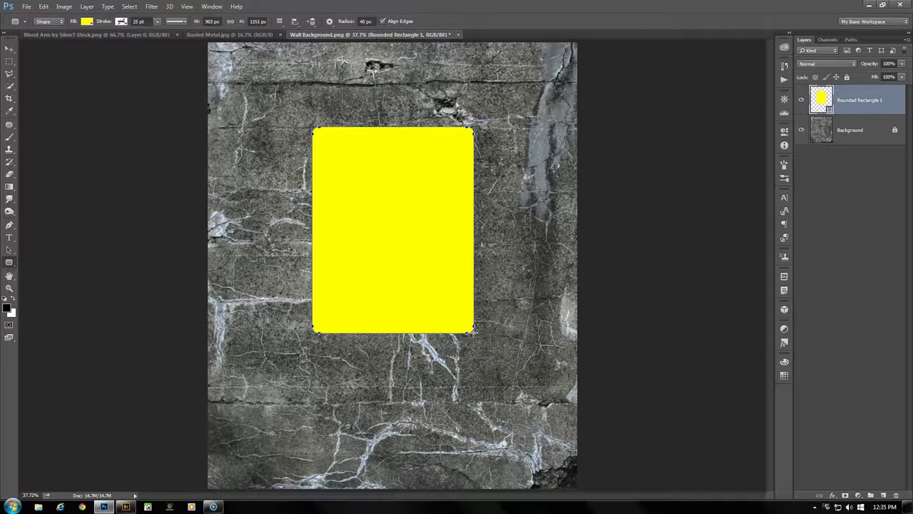
Step: Set all four corner radii of the yellow rounded rectangle to 120 px
{"action": "left_click", "coordinate": [785, 139]}
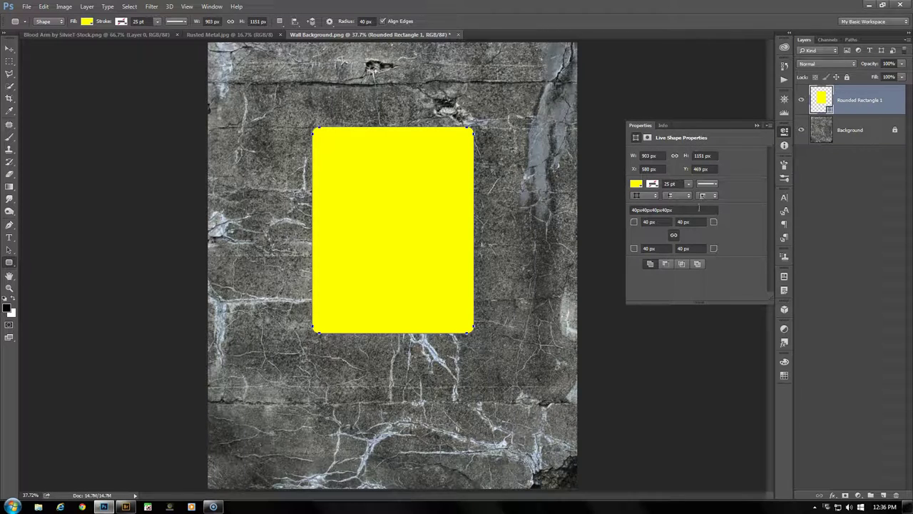
{"action": "left_click", "coordinate": [671, 236]}
{"action": "left_click", "coordinate": [714, 223]}
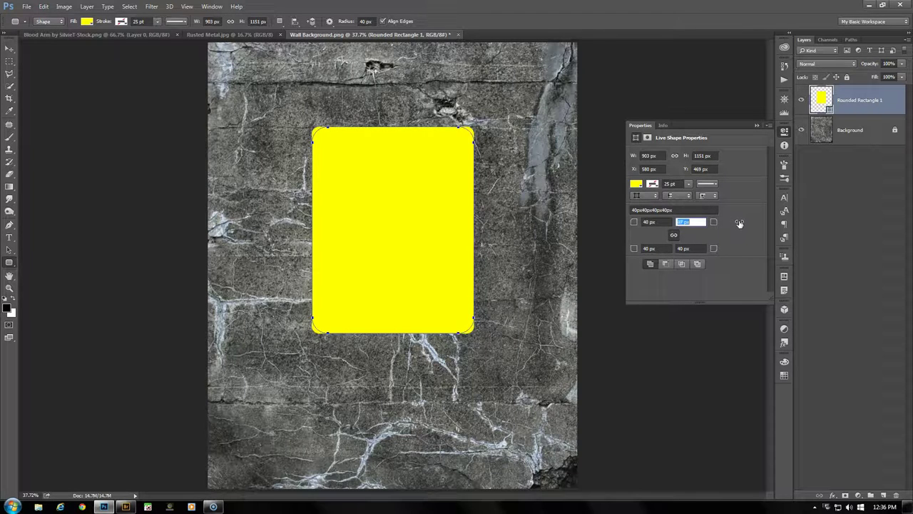
{"action": "type", "text": "106"}
{"action": "key", "text": "Return"}
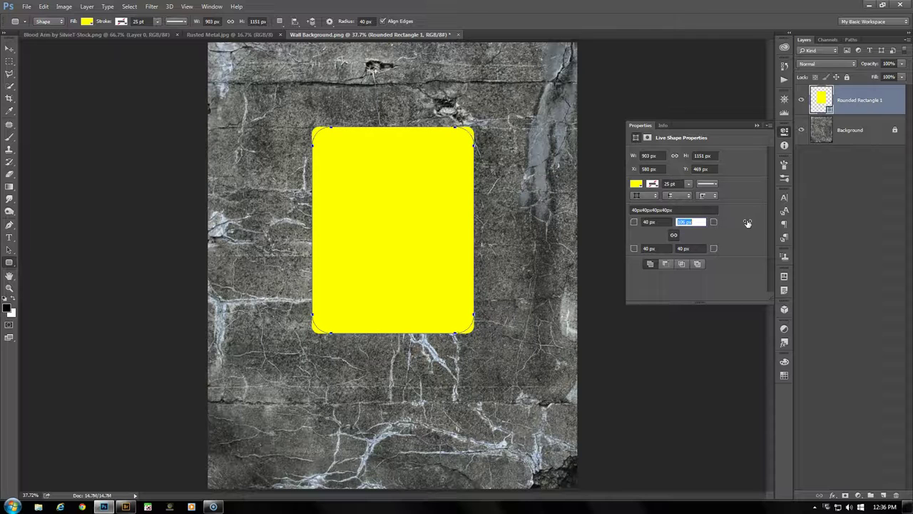
{"action": "left_click_drag", "start_coordinate": [747, 223], "coordinate": [754, 224]}
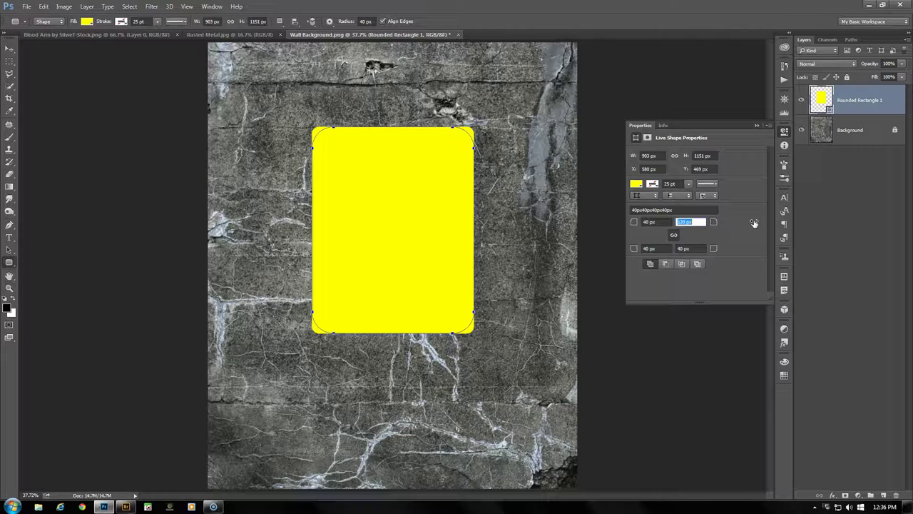
{"action": "left_click_drag", "start_coordinate": [754, 223], "coordinate": [755, 225]}
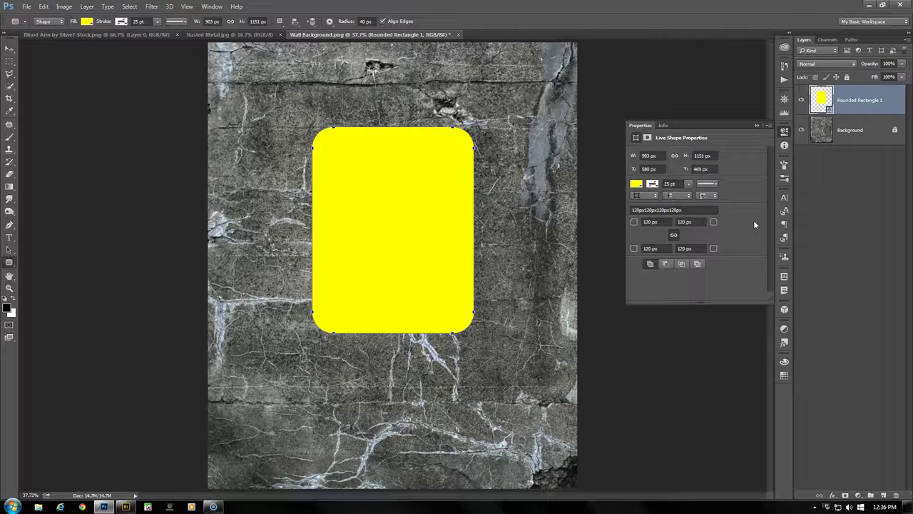
{"action": "left_click", "coordinate": [757, 126]}
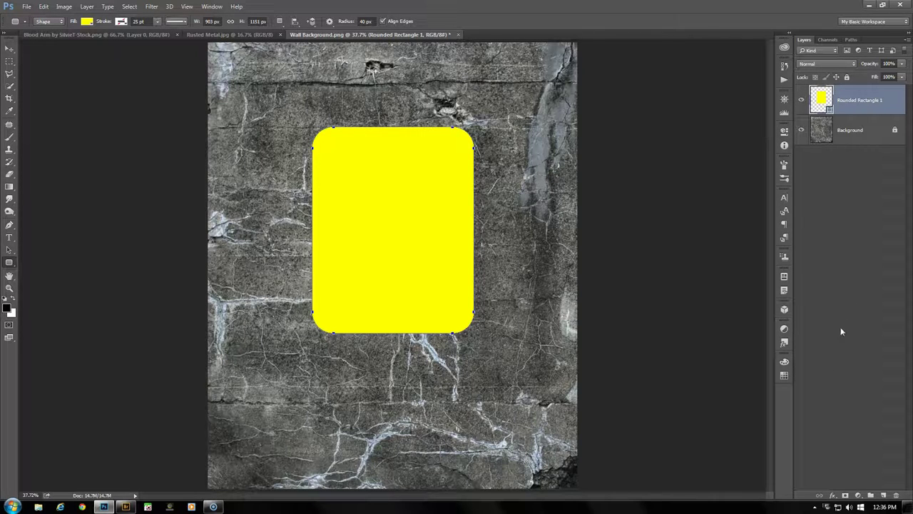
Step: Add a 50 px white Stroke positioned inside the rounded rectangle and rasterize its layer style
{"action": "left_click", "coordinate": [833, 495]}
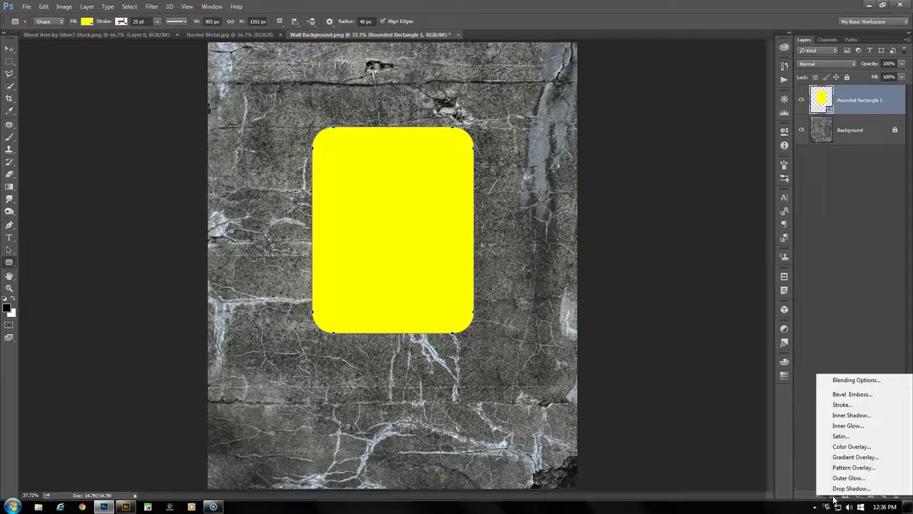
{"action": "left_click", "coordinate": [841, 405]}
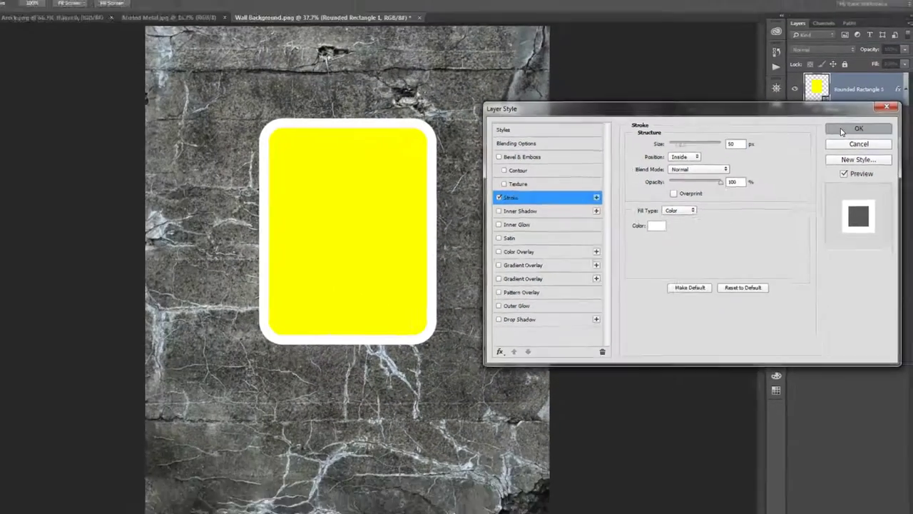
{"action": "left_click", "coordinate": [827, 39]}
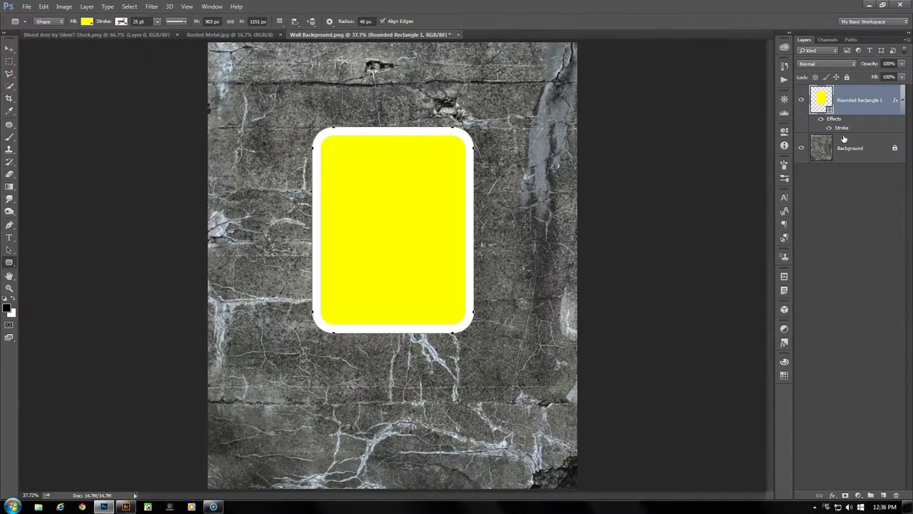
{"action": "right_click", "coordinate": [864, 105]}
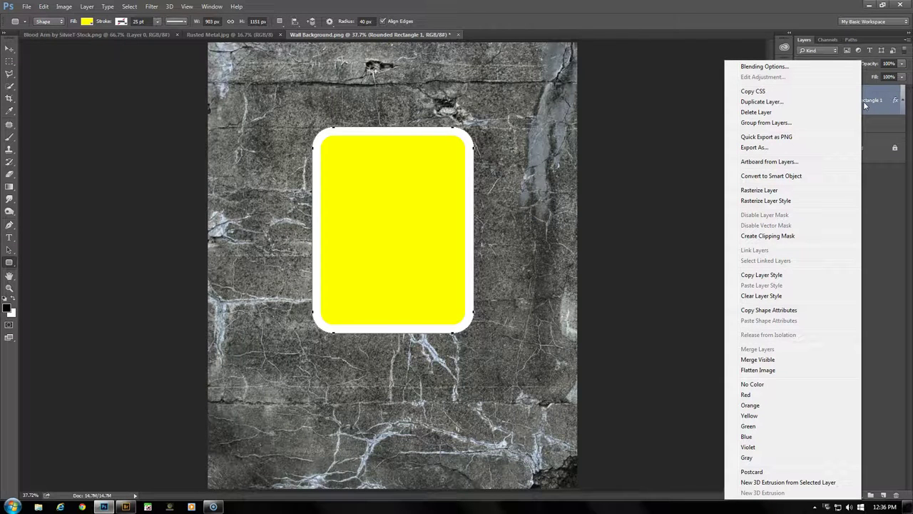
{"action": "left_click", "coordinate": [786, 202]}
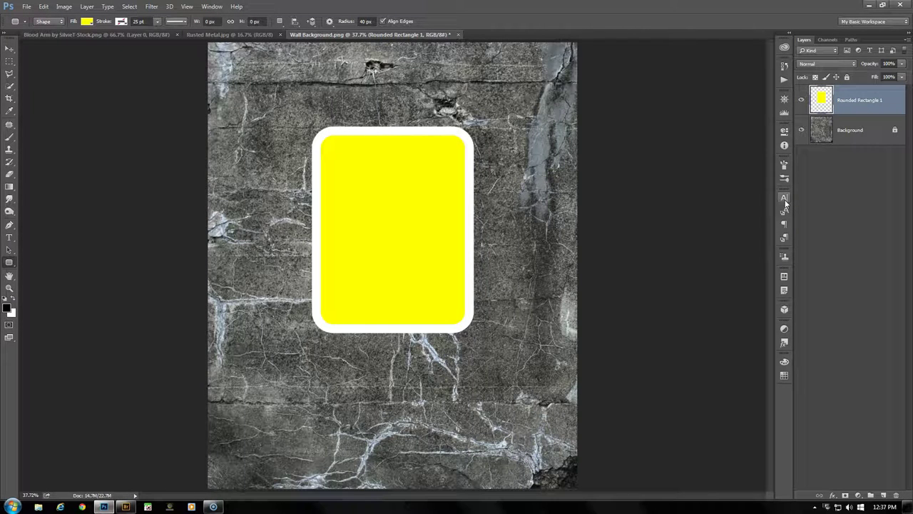
Step: Add a Hue/Saturation adjustment clipped to the rounded rectangle layer and set its saturation to -40
{"action": "left_click", "coordinate": [859, 495]}
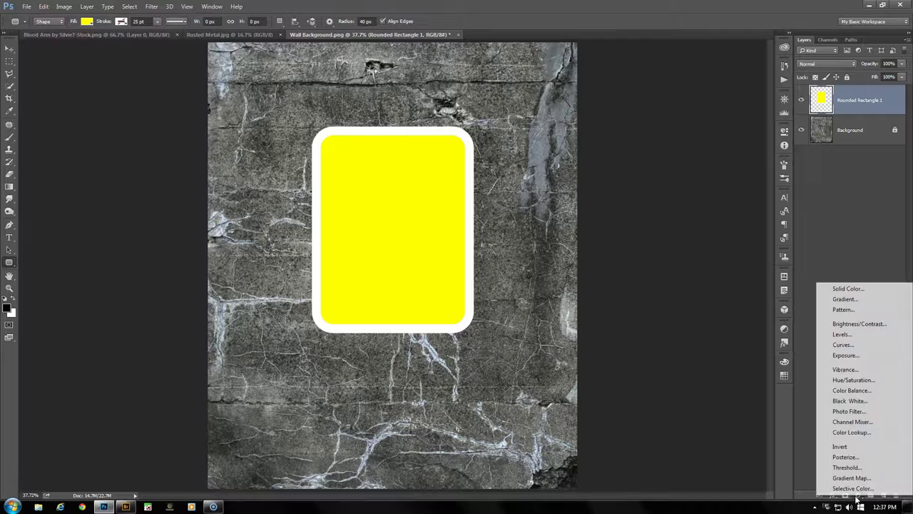
{"action": "left_click", "coordinate": [866, 382]}
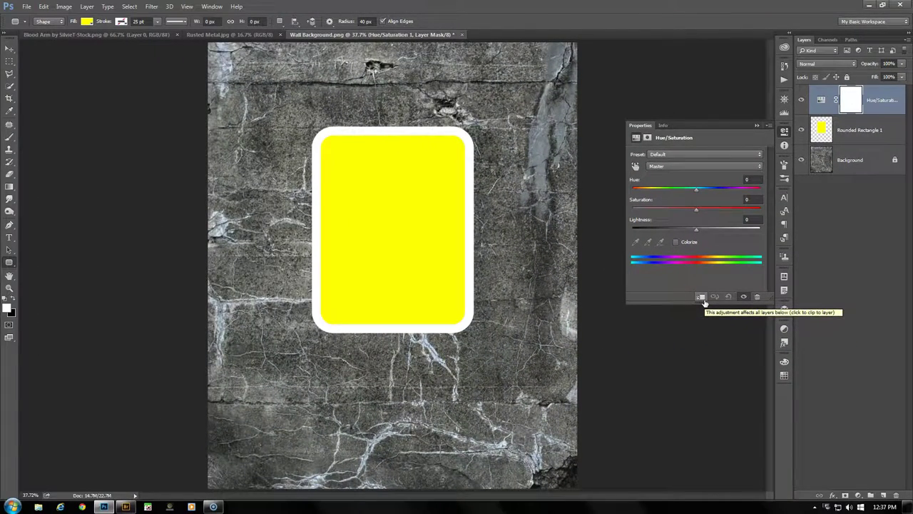
{"action": "left_click", "coordinate": [703, 301]}
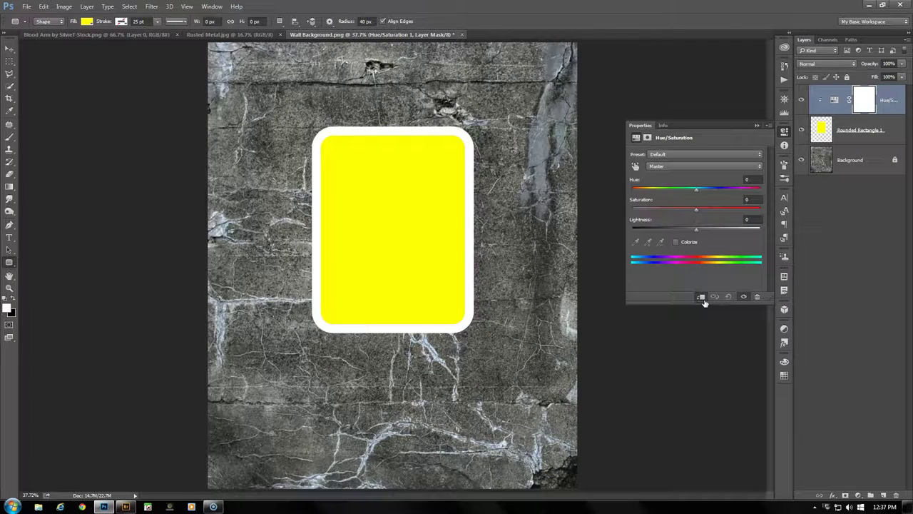
{"action": "left_click_drag", "start_coordinate": [697, 209], "coordinate": [670, 210]}
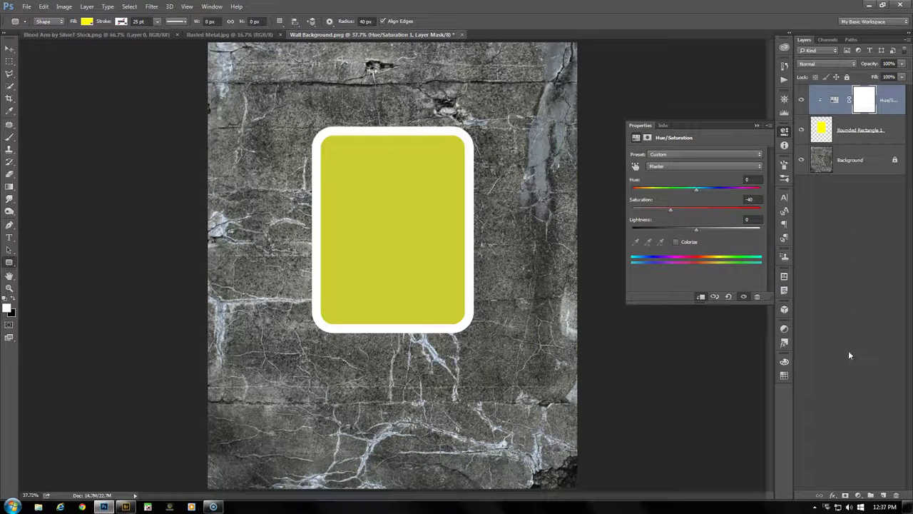
Step: Add a Curves adjustment layer and lower the curve's white end point slightly to darken the highlights
{"action": "left_click", "coordinate": [859, 495]}
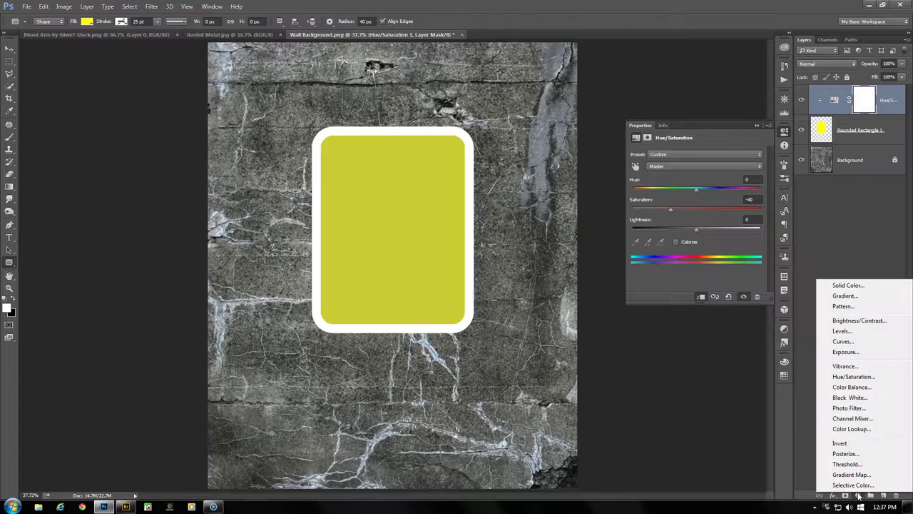
{"action": "left_click", "coordinate": [859, 343]}
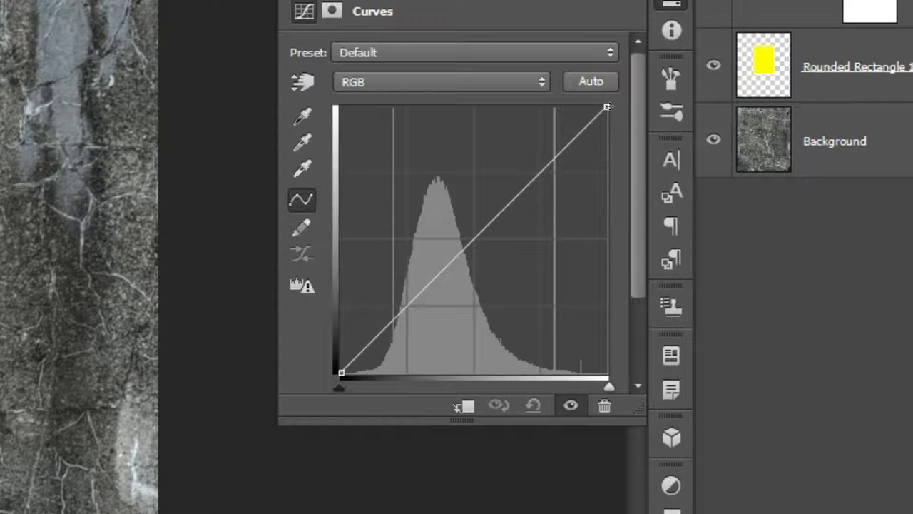
{"action": "left_click_drag", "start_coordinate": [609, 107], "coordinate": [661, 163]}
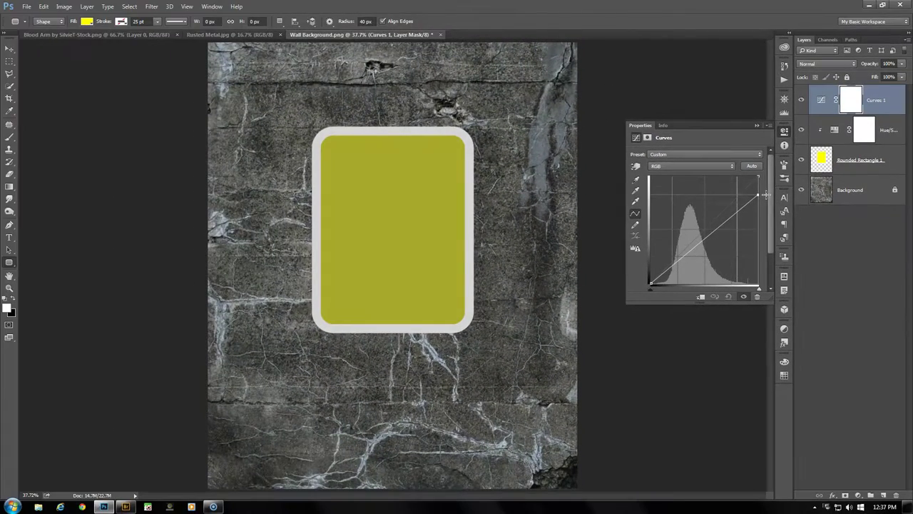
{"action": "left_click_drag", "start_coordinate": [765, 195], "coordinate": [765, 187]}
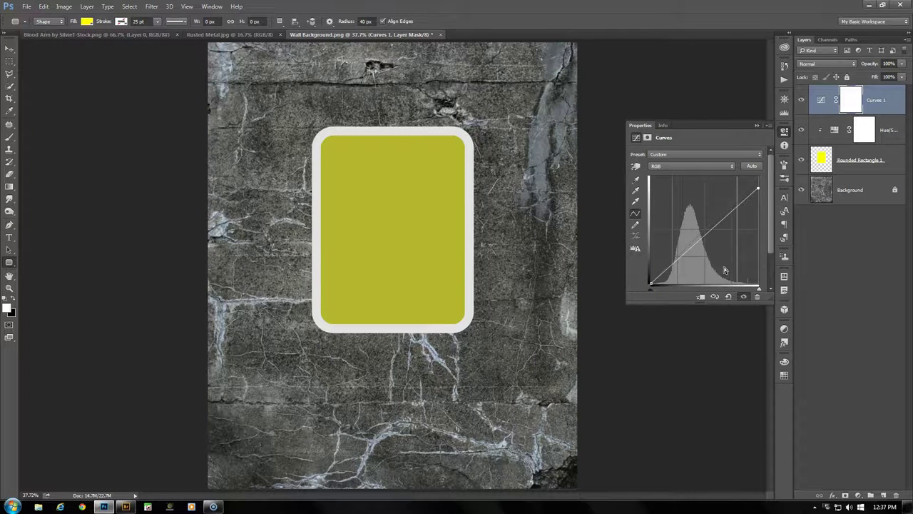
Step: Clip the Curves adjustment to the rounded rectangle layer and rename the rectangle layer as Sign
{"action": "left_click", "coordinate": [702, 298]}
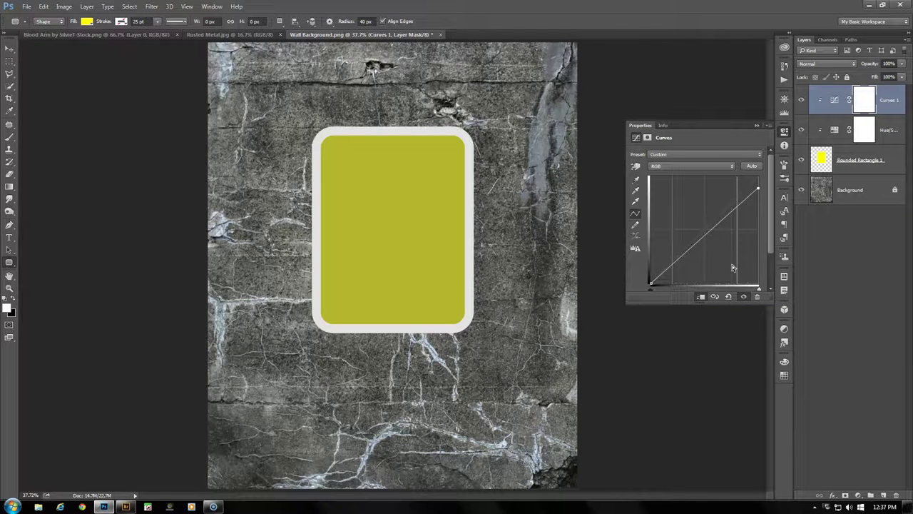
{"action": "double_click", "coordinate": [854, 161]}
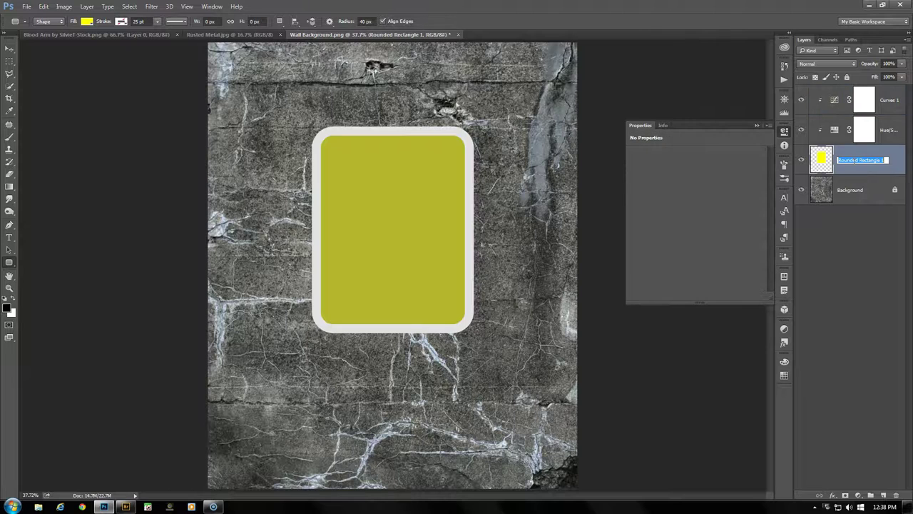
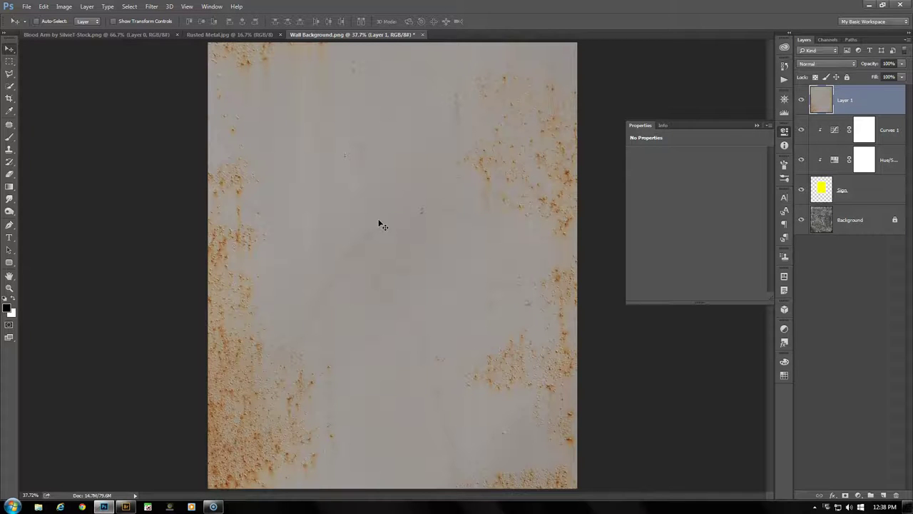
Step: Scale the pasted rusted metal texture to about 36% and position it so it covers the whole sign
{"action": "left_click", "coordinate": [756, 126]}
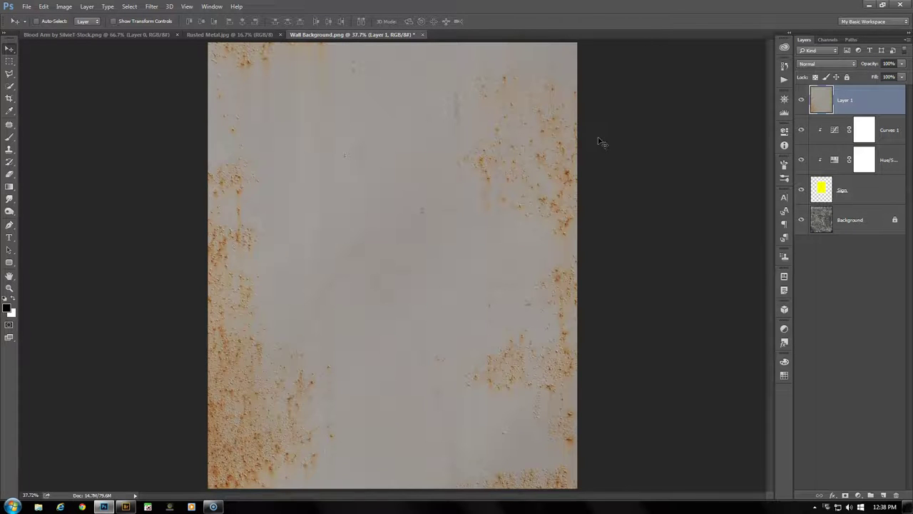
{"action": "key", "text": "ctrl+t"}
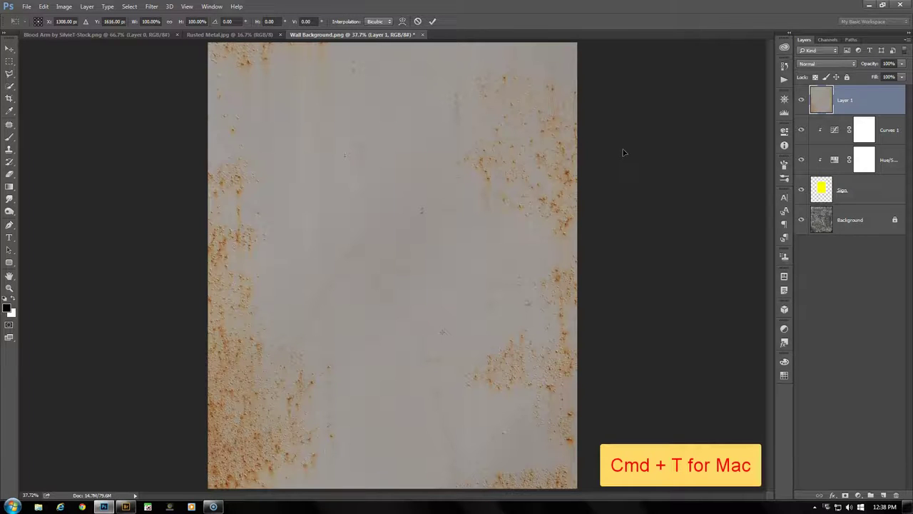
{"action": "key", "text": "ctrl+0"}
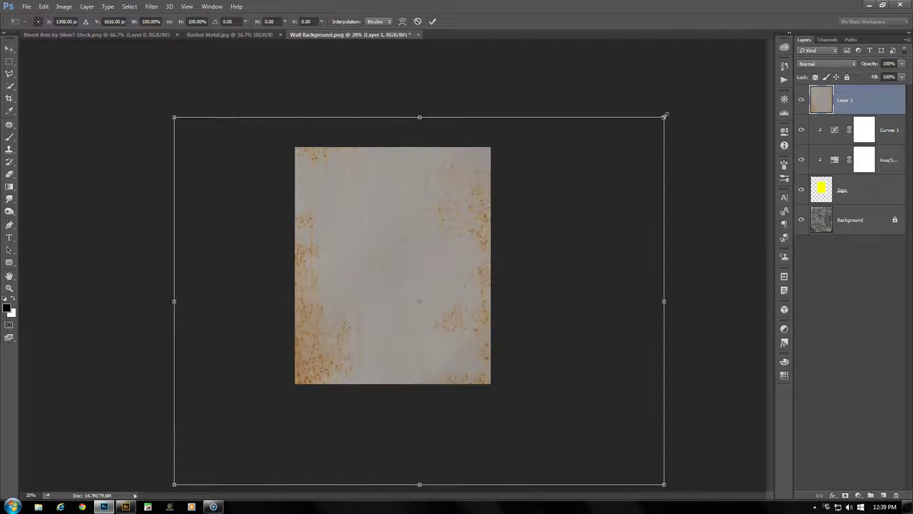
{"action": "left_click_drag", "start_coordinate": [664, 116], "coordinate": [361, 370]}
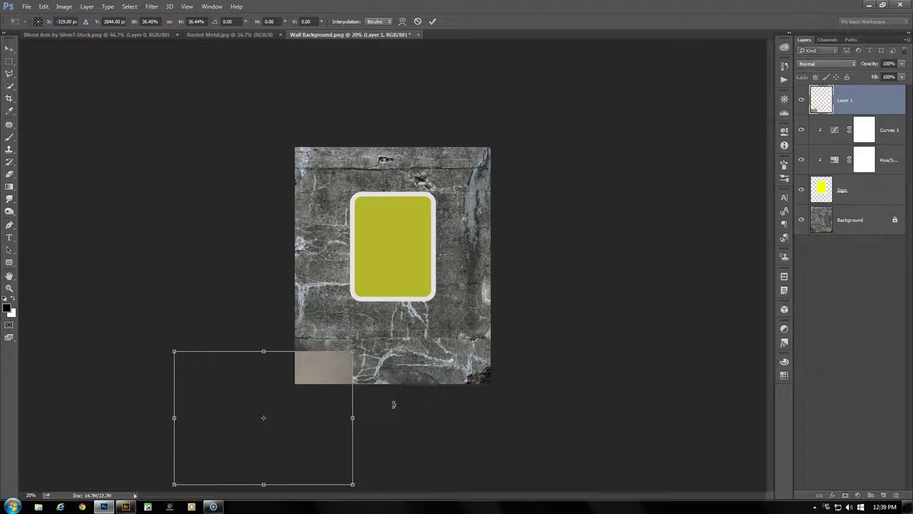
{"action": "left_click_drag", "start_coordinate": [312, 430], "coordinate": [434, 261]}
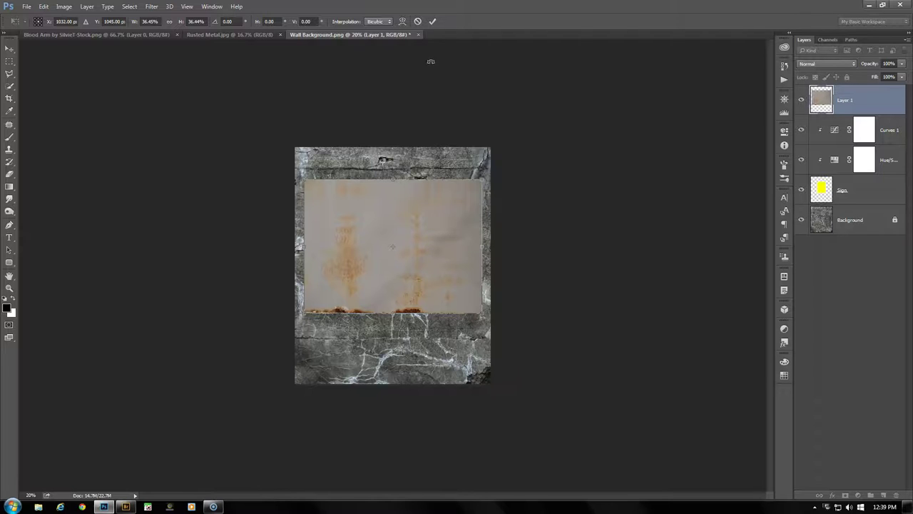
{"action": "left_click", "coordinate": [432, 22]}
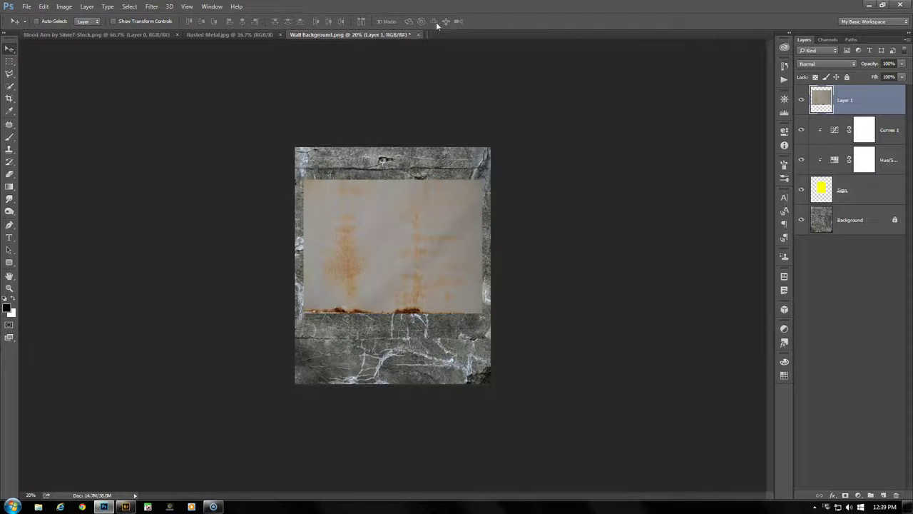
{"action": "key", "text": "ctrl+0"}
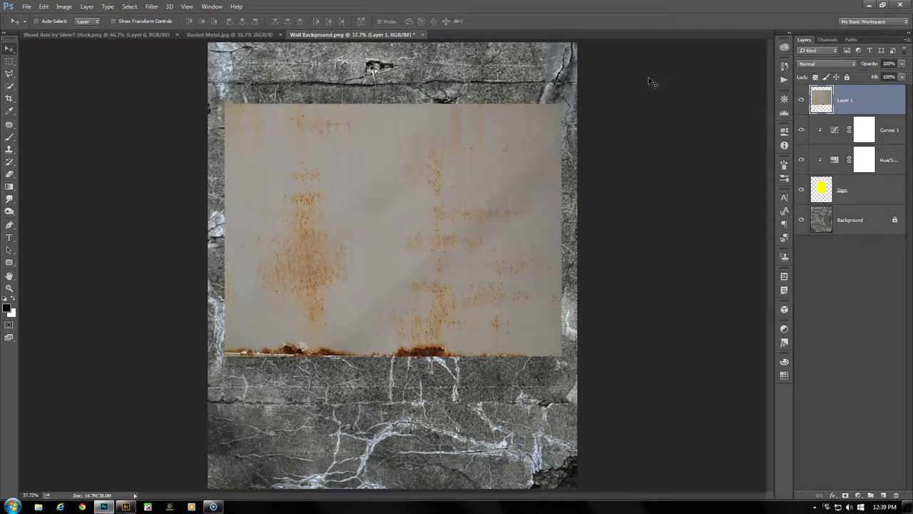
Step: Rename the texture layer as Rusted Metal and clip it to the Sign layer
{"action": "double_click", "coordinate": [844, 102]}
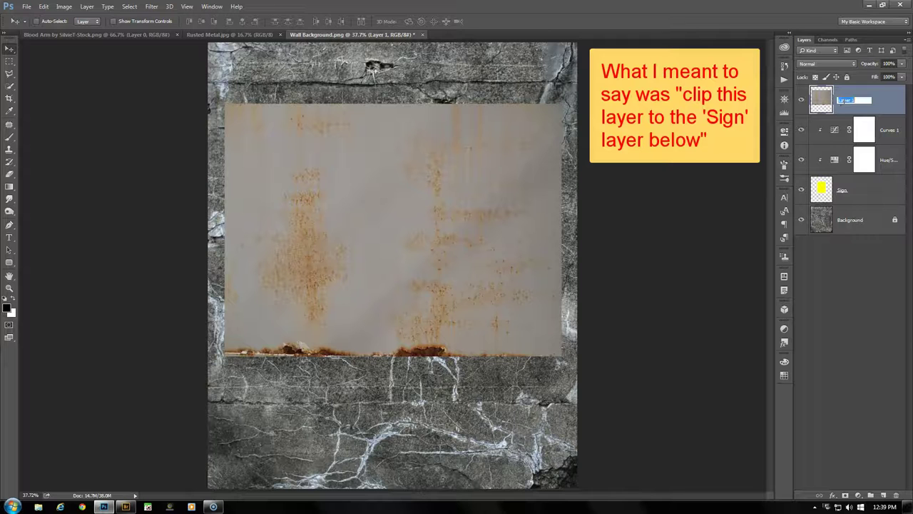
{"action": "type", "text": "Rusted Metal"}
{"action": "key", "text": "Return"}
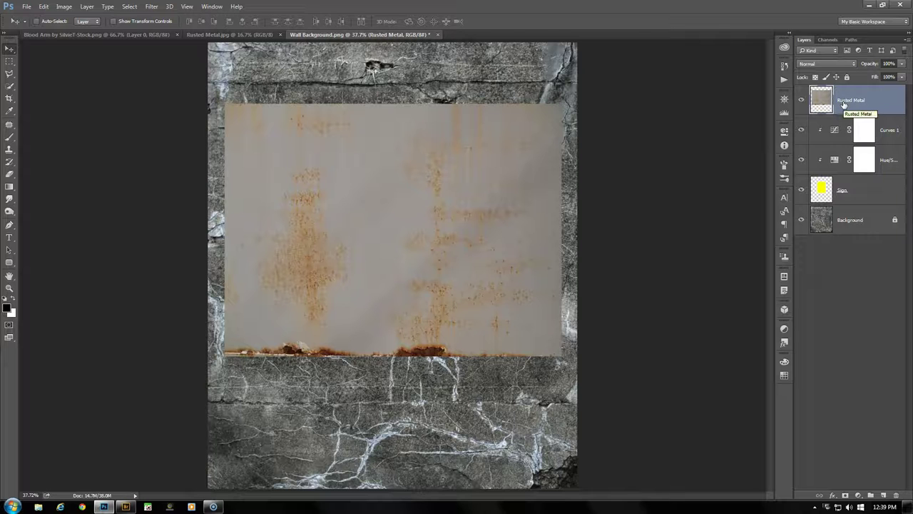
{"action": "left_click", "coordinate": [888, 112], "text": "alt"}
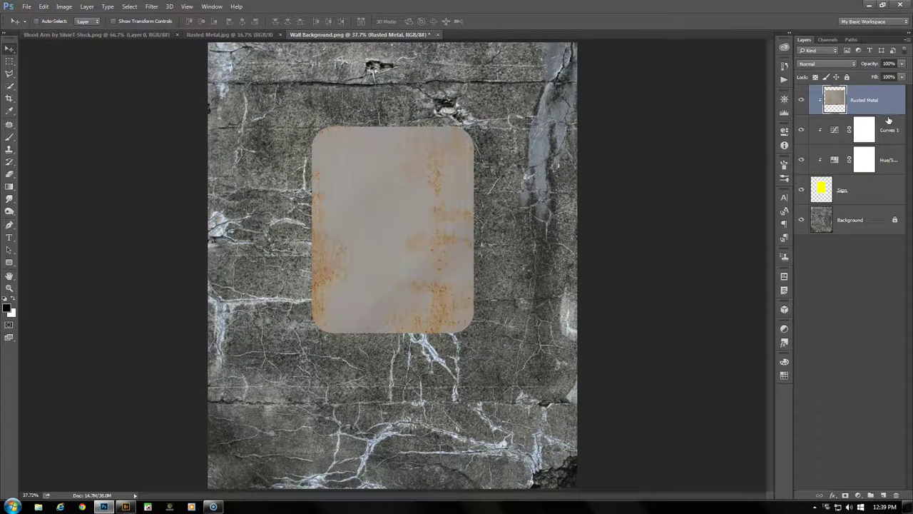
Step: Reposition the rust texture so its dark rusty edge runs along the sign's lower border, and set its blend mode to Hard Light
{"action": "left_click_drag", "start_coordinate": [398, 265], "coordinate": [379, 247]}
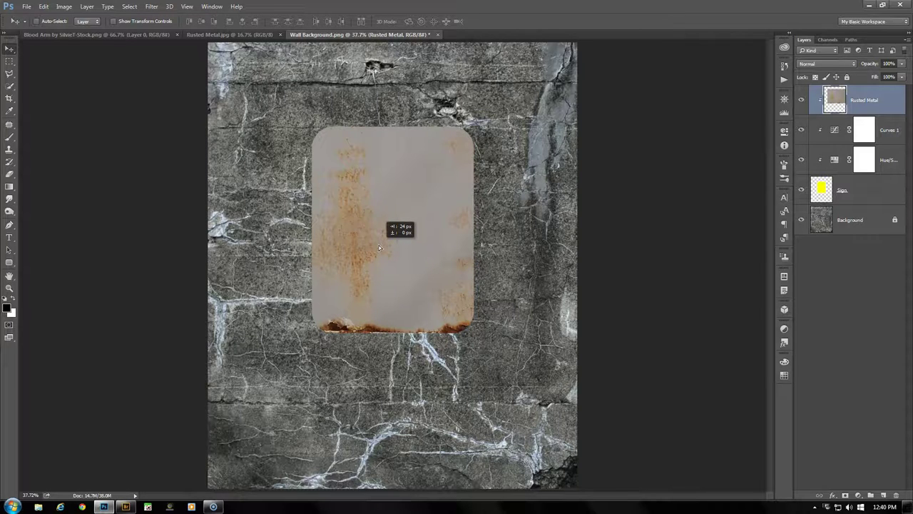
{"action": "left_click_drag", "start_coordinate": [379, 248], "coordinate": [369, 250]}
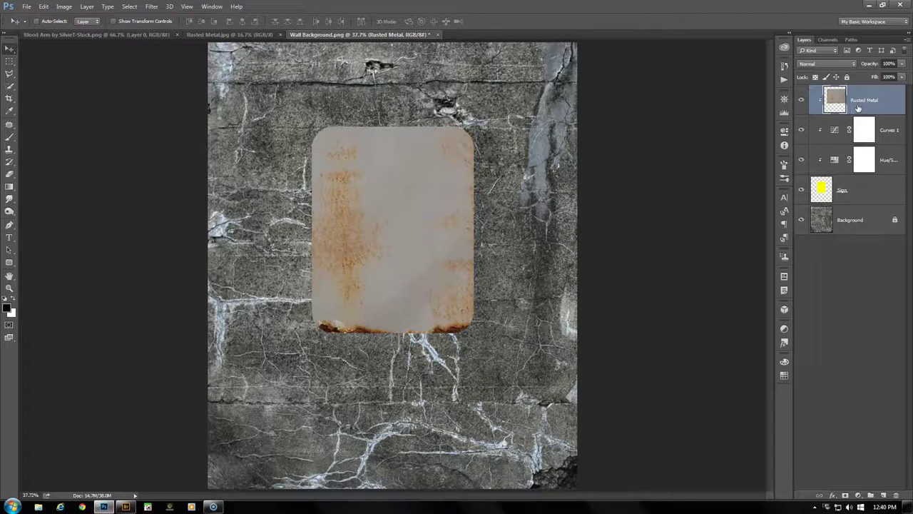
{"action": "left_click", "coordinate": [853, 67]}
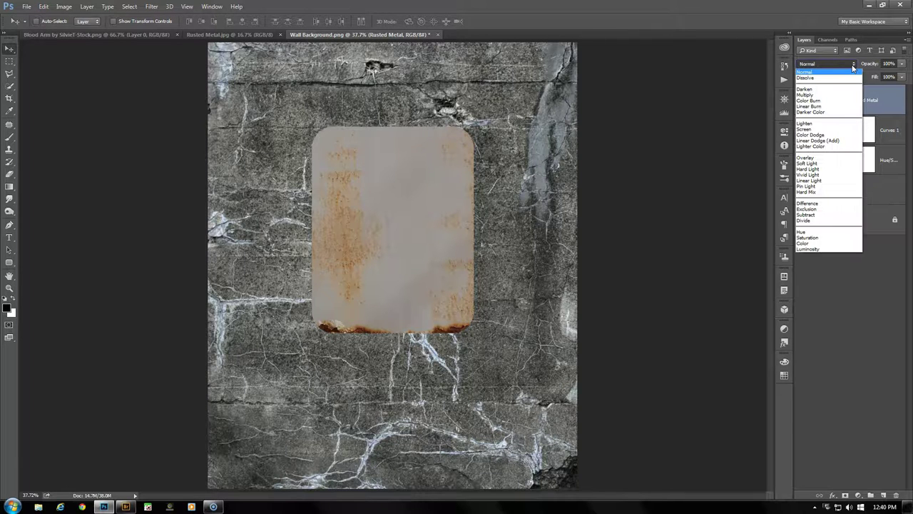
{"action": "left_click", "coordinate": [824, 170]}
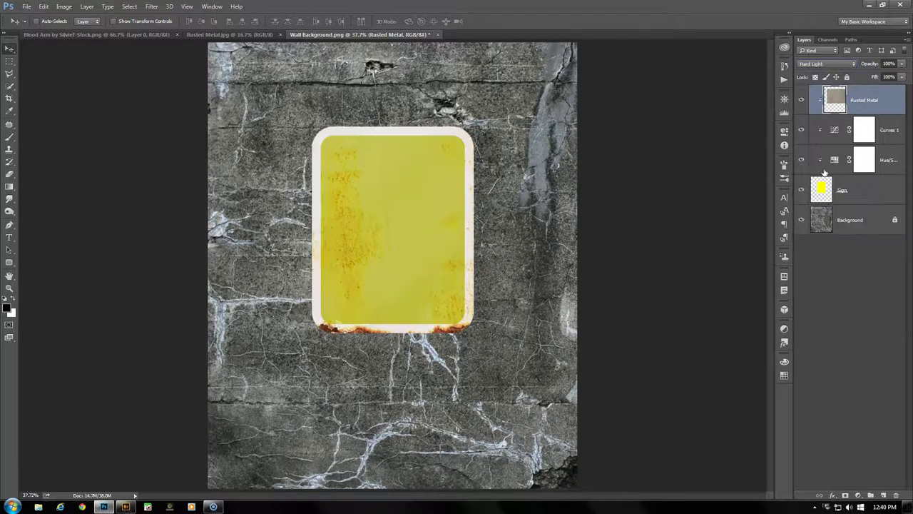
Step: Activate the Custom Shape tool for working on the sign and check that its fill is red
{"action": "left_click", "coordinate": [10, 287]}
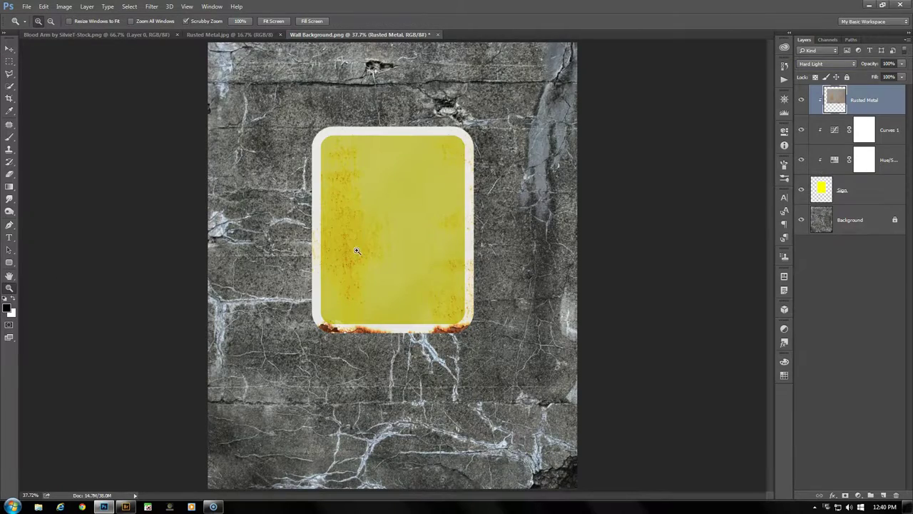
{"action": "left_click", "coordinate": [376, 231]}
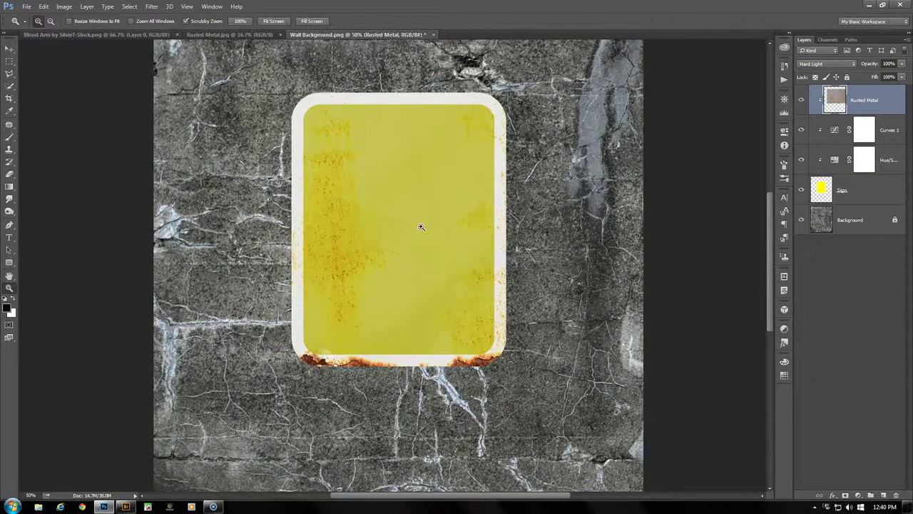
{"action": "left_click_drag", "start_coordinate": [421, 228], "coordinate": [424, 227]}
{"action": "left_click_drag", "start_coordinate": [770, 218], "coordinate": [769, 206]}
{"action": "left_click", "coordinate": [9, 262]}
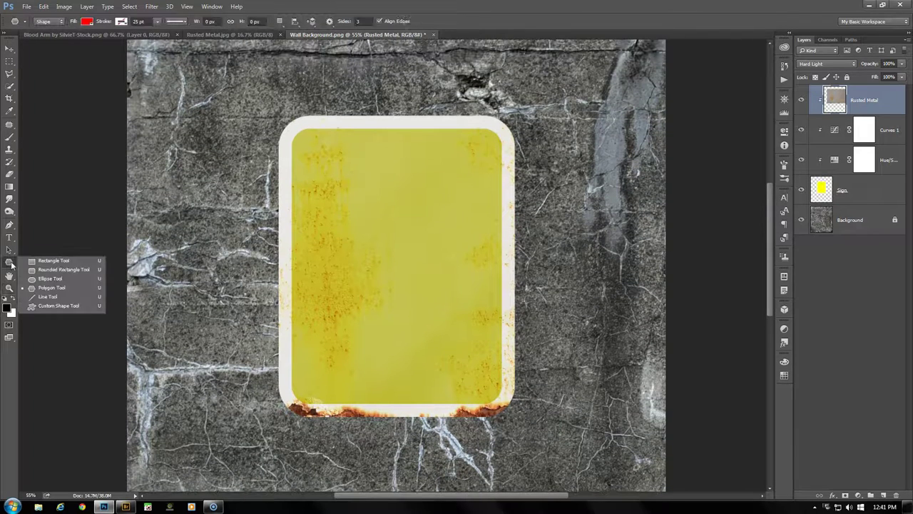
{"action": "left_click", "coordinate": [72, 308]}
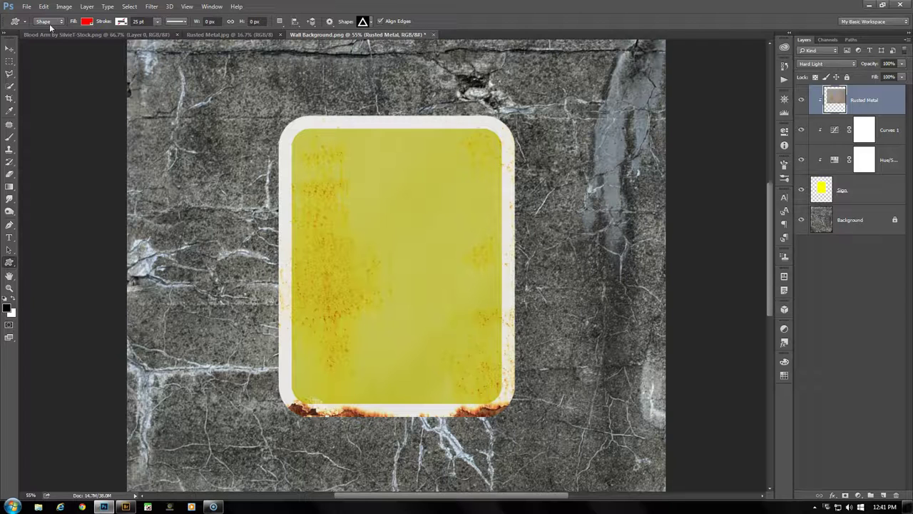
{"action": "left_click", "coordinate": [87, 22]}
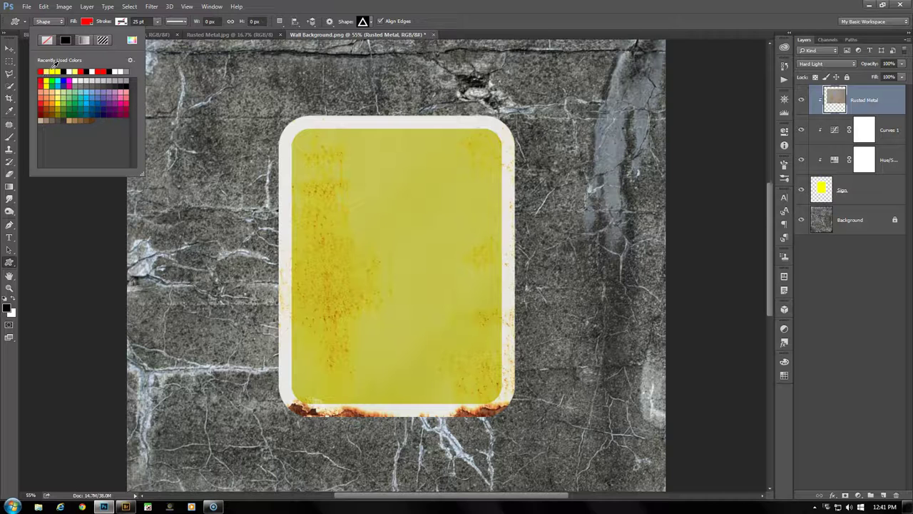
{"action": "left_click", "coordinate": [85, 22]}
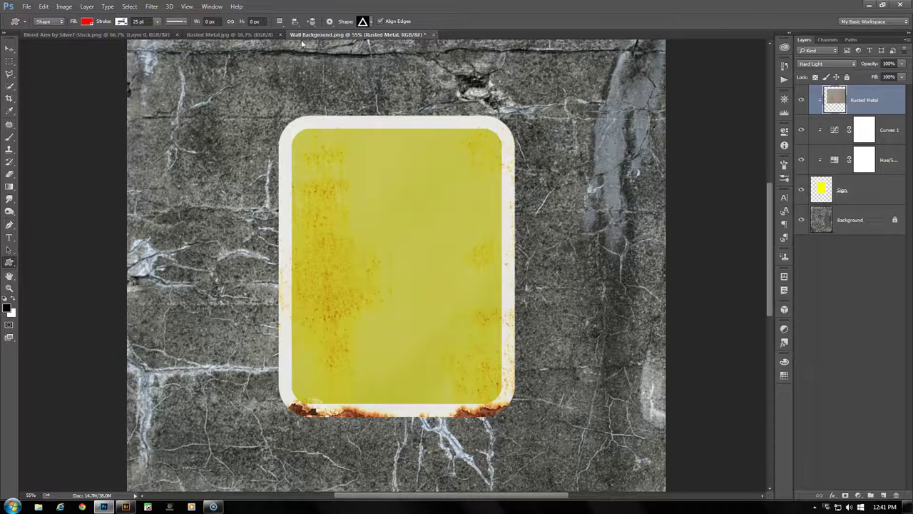
Step: Browse the custom shape library and draw a red triangle frame about 754 × 650 px across the middle of the sign
{"action": "left_click", "coordinate": [371, 22]}
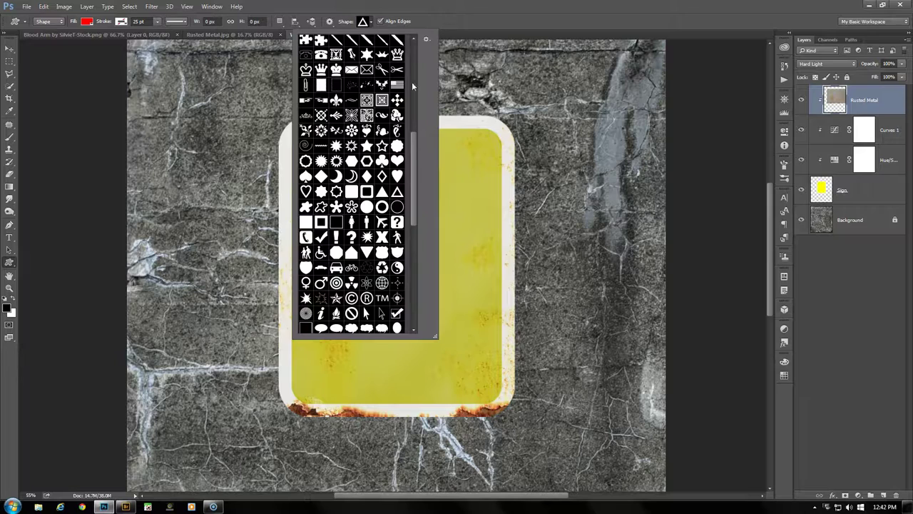
{"action": "mouse_move", "coordinate": [416, 154]}
{"action": "left_mouse_down"}
{"action": "mouse_move", "coordinate": [412, 63]}
{"action": "mouse_move", "coordinate": [410, 154]}
{"action": "left_mouse_up"}
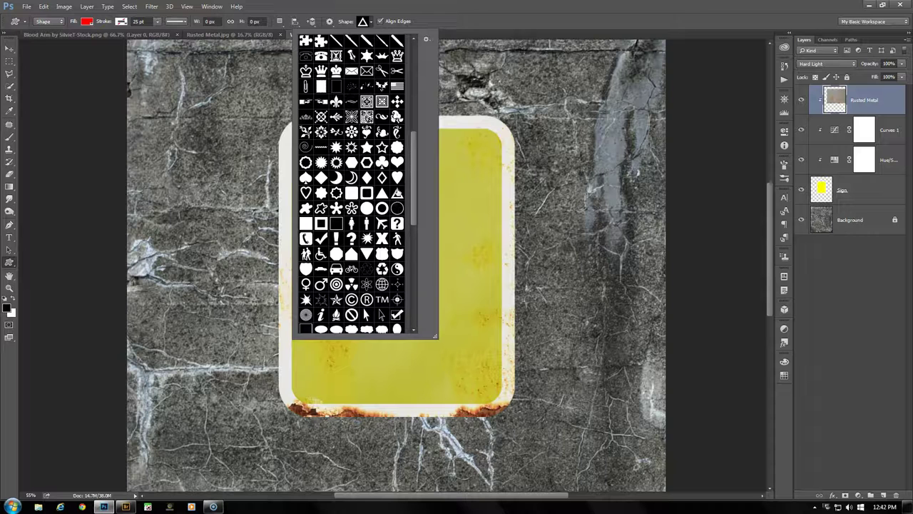
{"action": "left_click_drag", "start_coordinate": [414, 169], "coordinate": [409, 47]}
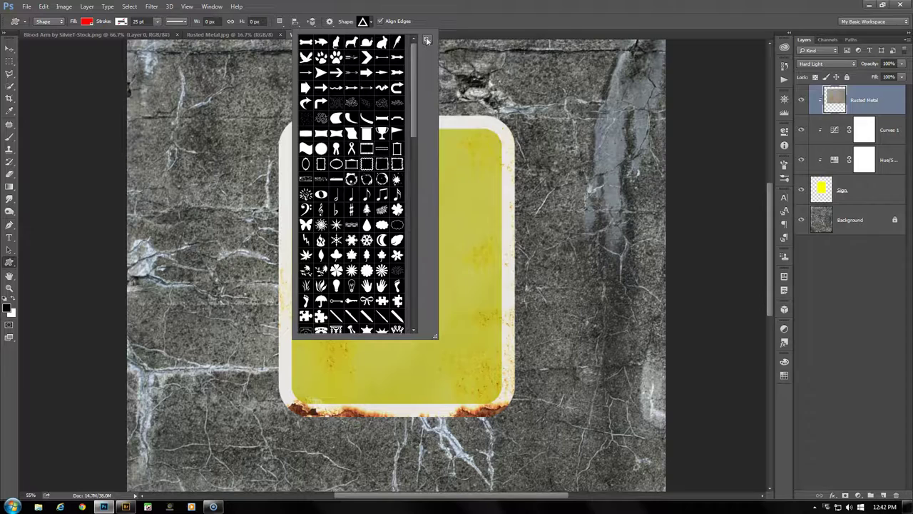
{"action": "left_click", "coordinate": [426, 41]}
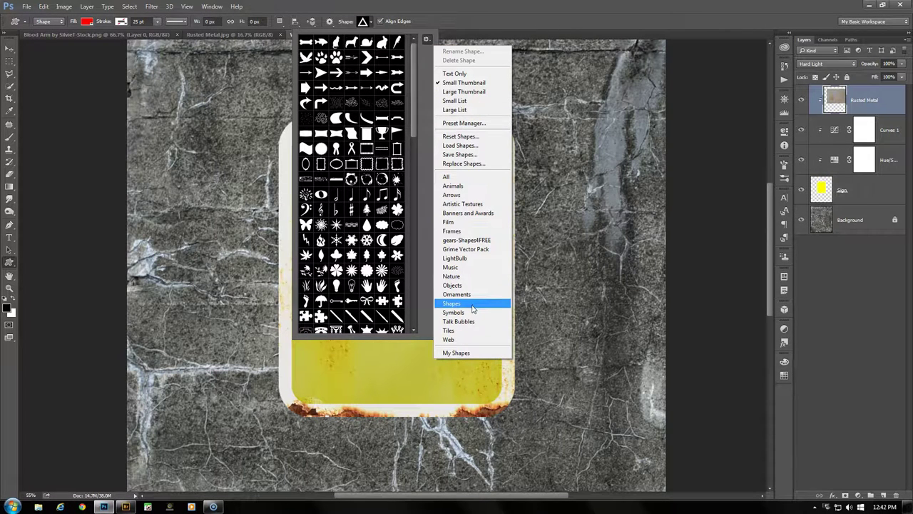
{"action": "left_click", "coordinate": [426, 40]}
{"action": "left_click_drag", "start_coordinate": [412, 60], "coordinate": [418, 157]}
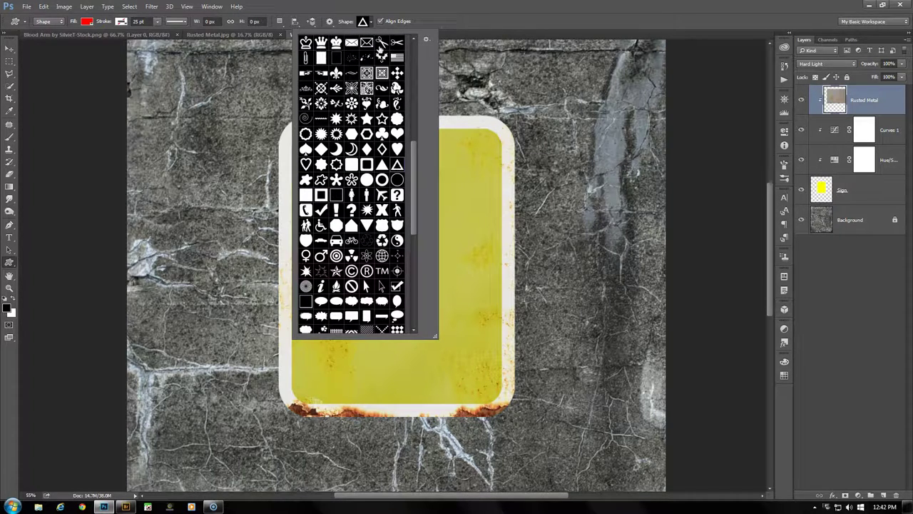
{"action": "left_click", "coordinate": [371, 23]}
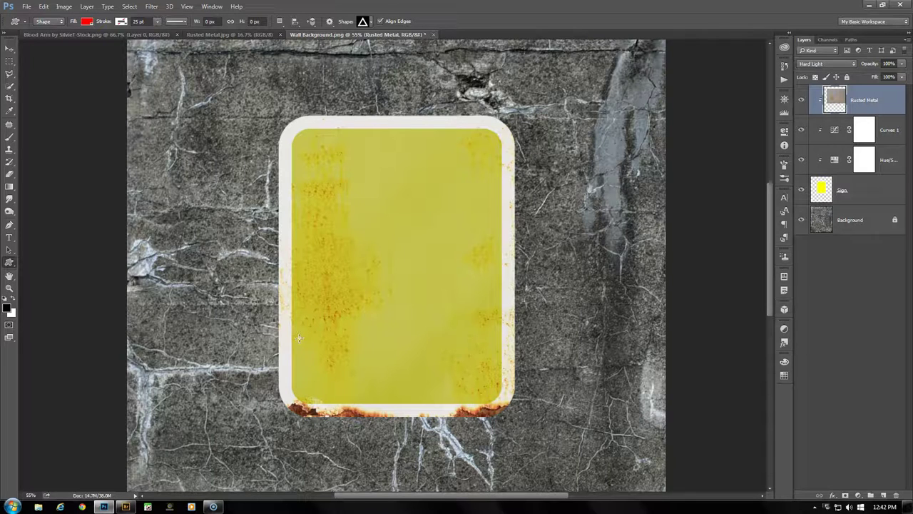
{"action": "left_click_drag", "start_coordinate": [299, 336], "coordinate": [509, 169]}
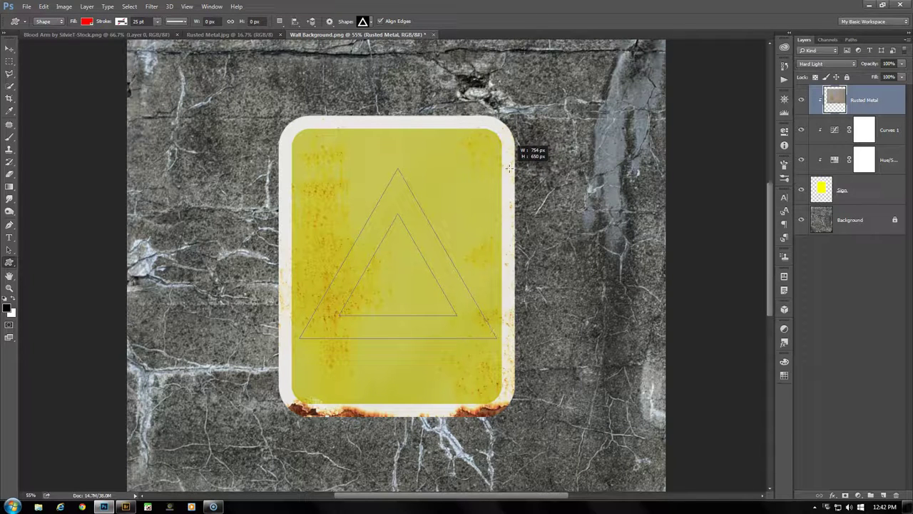
{"action": "left_click_drag", "start_coordinate": [510, 169], "coordinate": [511, 169]}
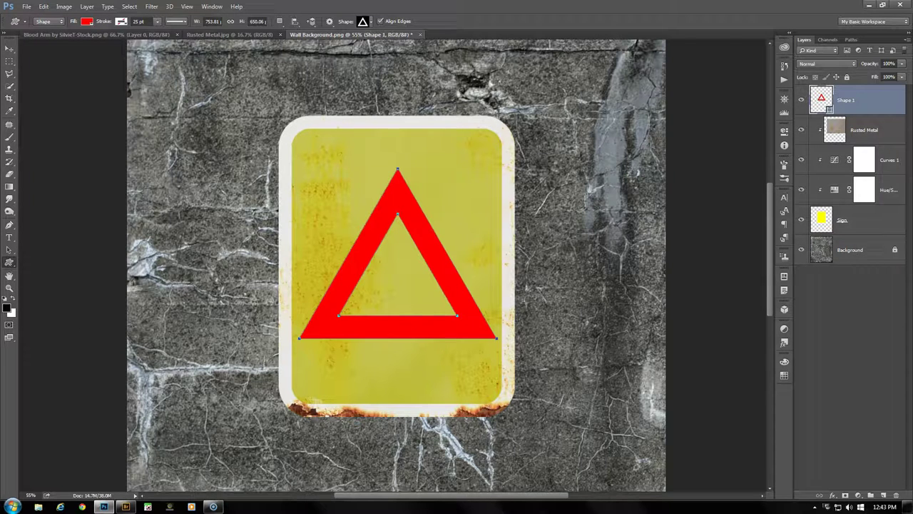
Step: Draw the biohazard custom shape, about 281 × 248 px, centred inside the triangle frame
{"action": "left_click", "coordinate": [370, 22]}
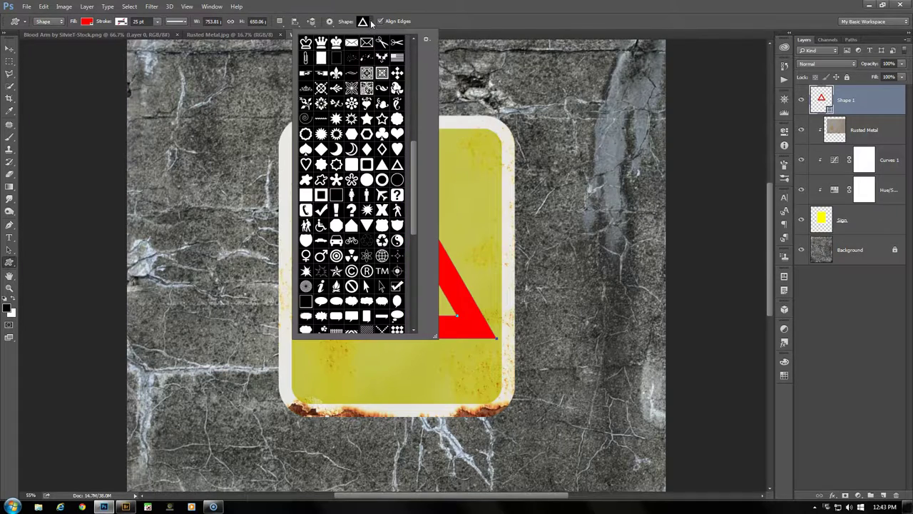
{"action": "left_click_drag", "start_coordinate": [417, 147], "coordinate": [423, 263]}
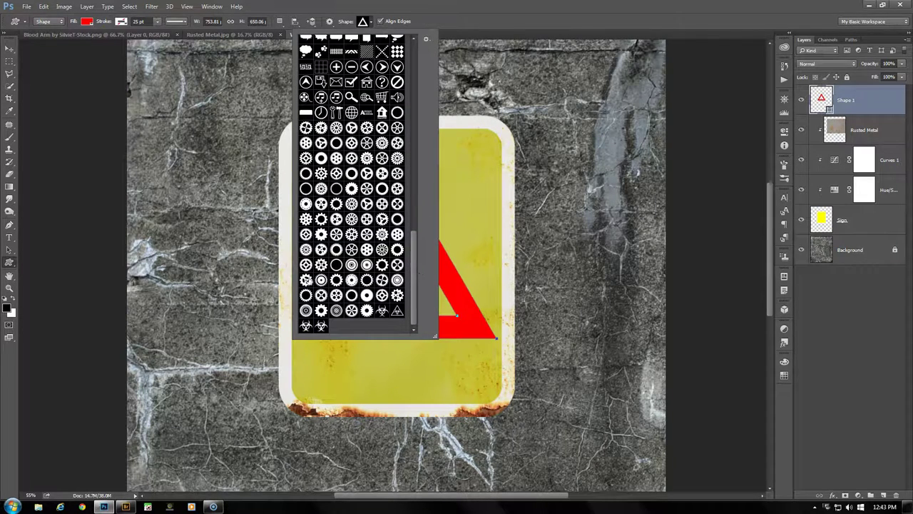
{"action": "left_click", "coordinate": [321, 327]}
{"action": "left_click", "coordinate": [371, 21]}
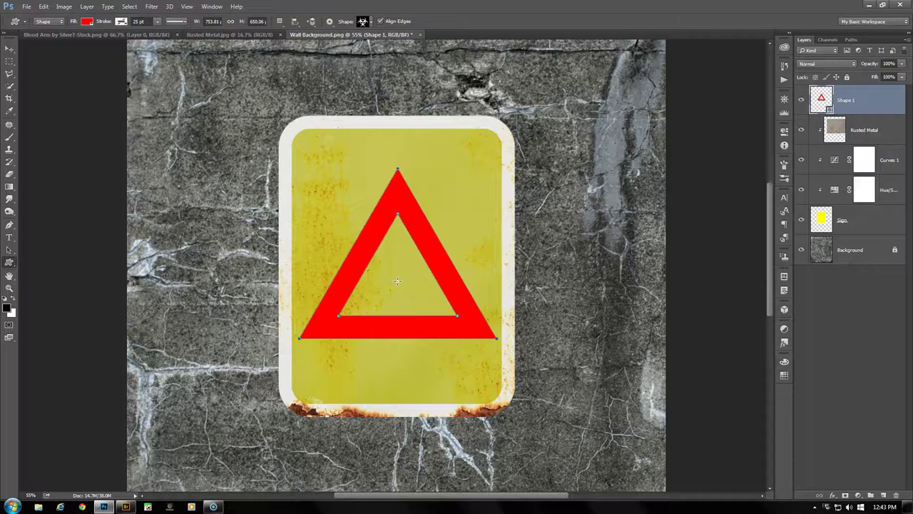
{"action": "left_click_drag", "start_coordinate": [398, 281], "coordinate": [434, 249]}
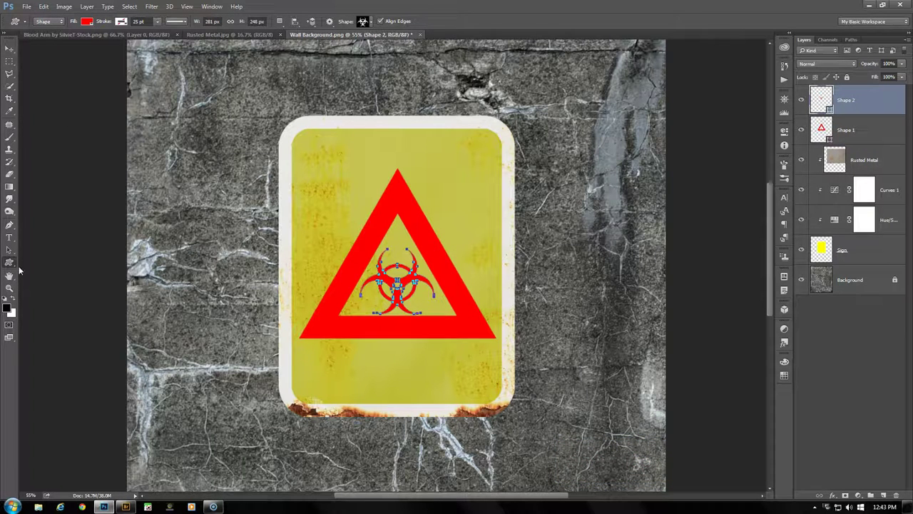
Step: Move the biohazard symbol slightly upward inside the triangle frame with the Path Selection tool, and deselect its path
{"action": "left_click", "coordinate": [9, 251]}
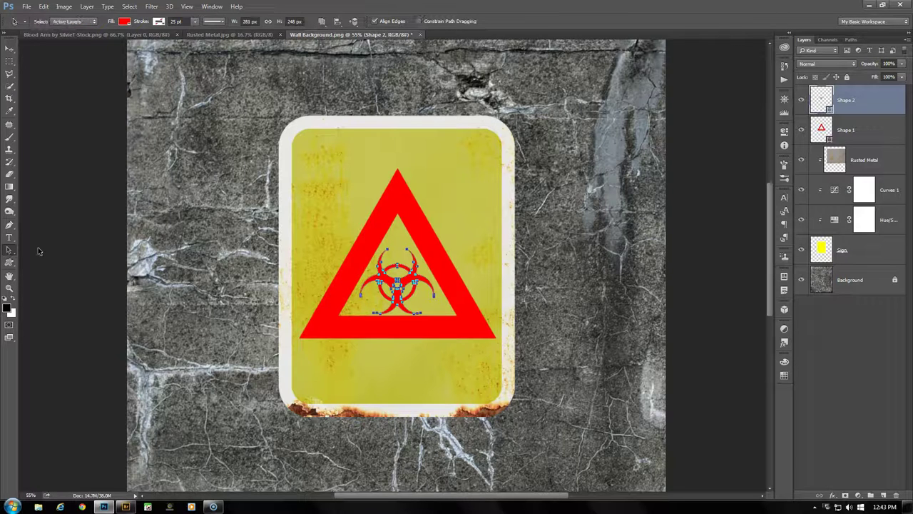
{"action": "left_click_drag", "start_coordinate": [405, 284], "coordinate": [408, 277]}
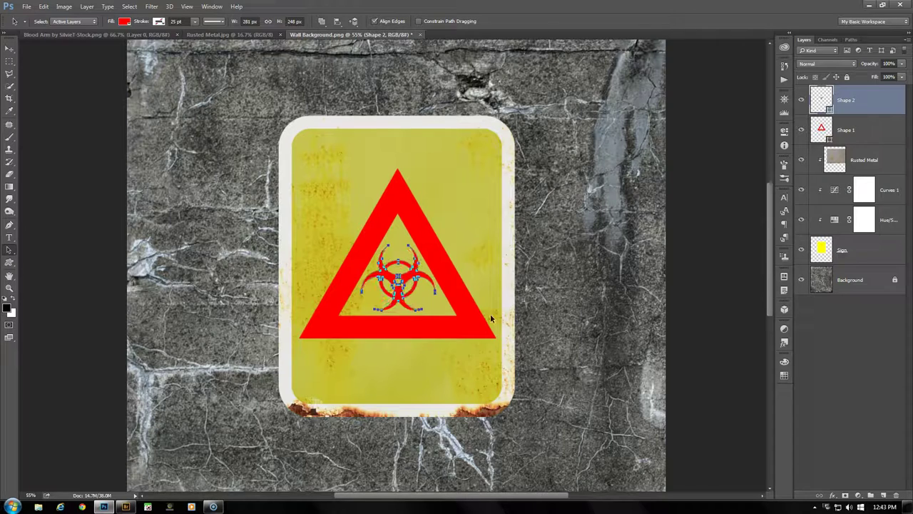
{"action": "left_click", "coordinate": [478, 226]}
Step: Add the text DANGER in red (ff0000), Ebrima Bold 36 pt, above the triangle along the sign's upper edge
{"action": "left_click", "coordinate": [9, 237]}
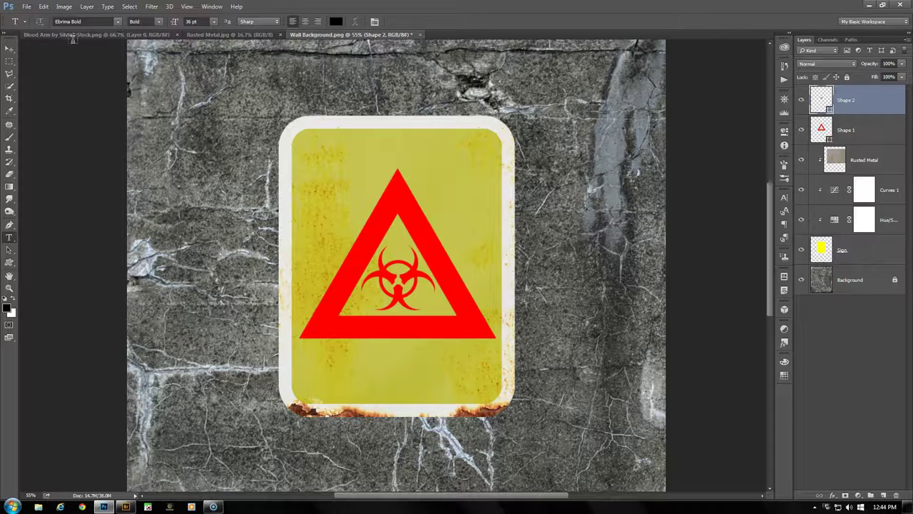
{"action": "left_click", "coordinate": [336, 22]}
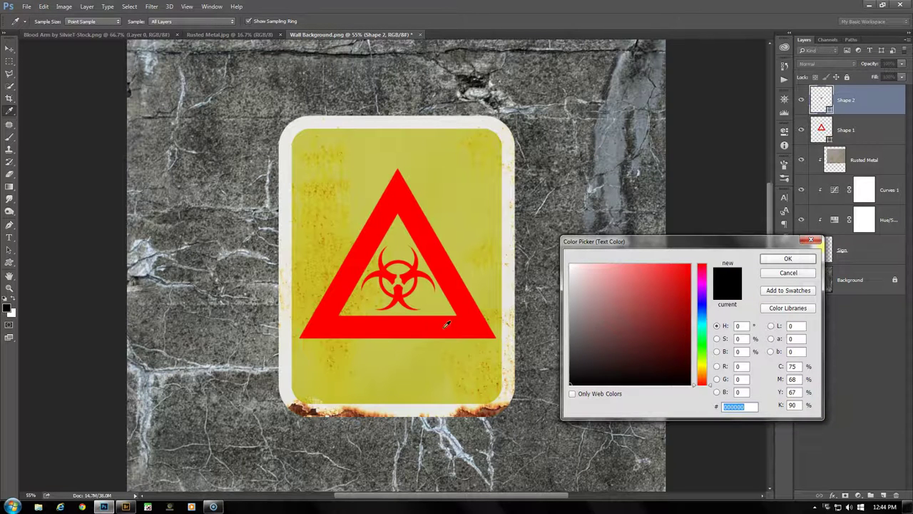
{"action": "type", "text": "ff0000"}
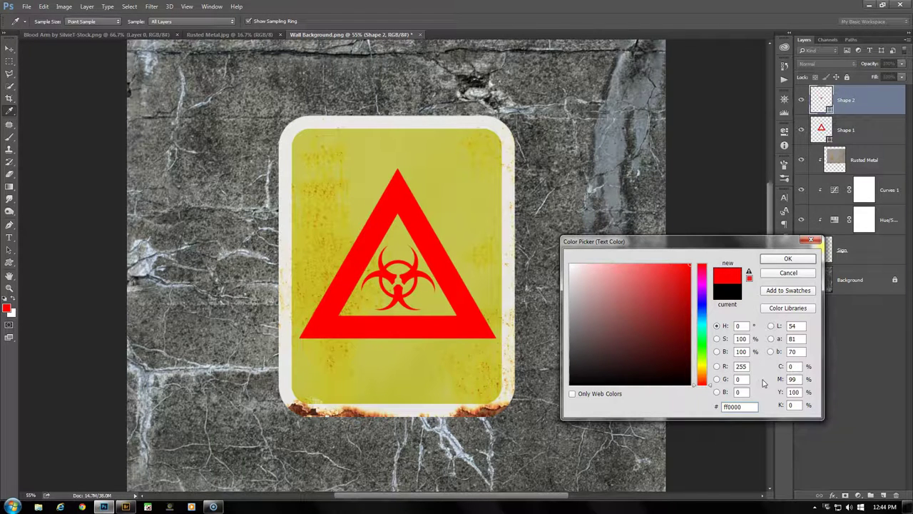
{"action": "left_click", "coordinate": [772, 261]}
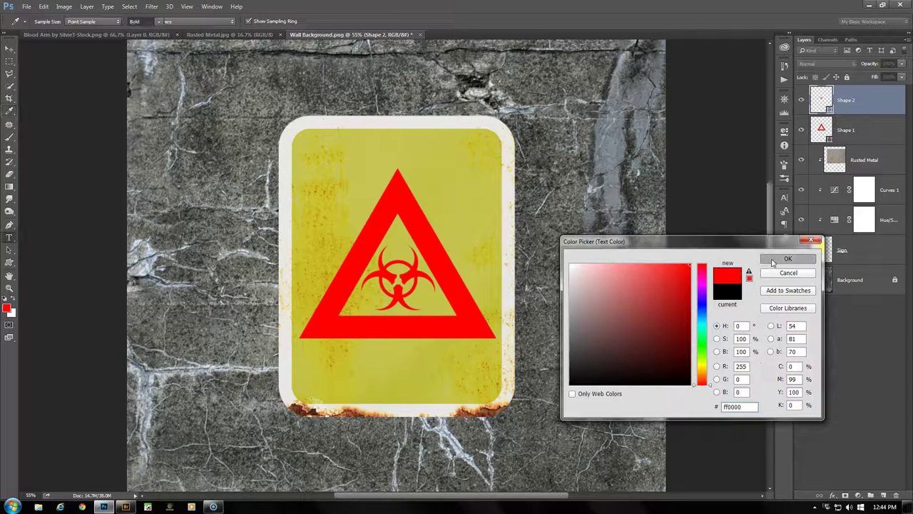
{"action": "left_click", "coordinate": [306, 152]}
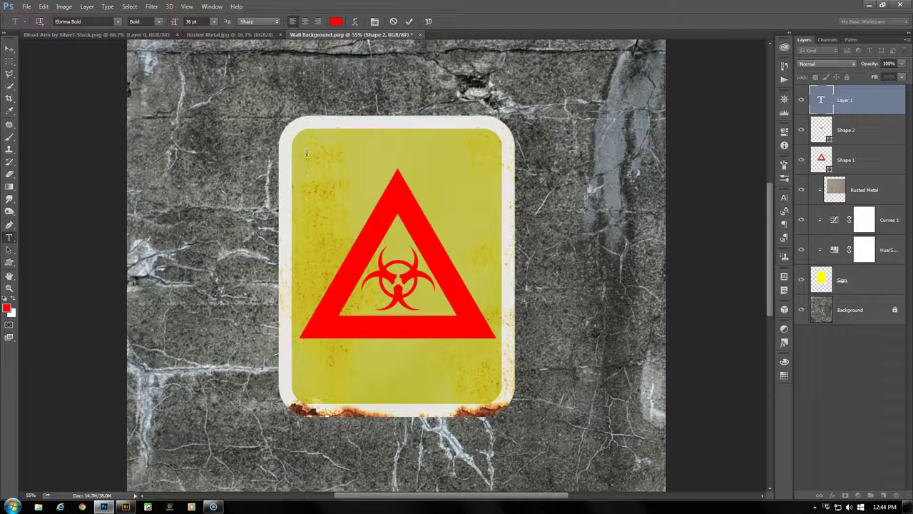
{"action": "type", "text": "DANGER"}
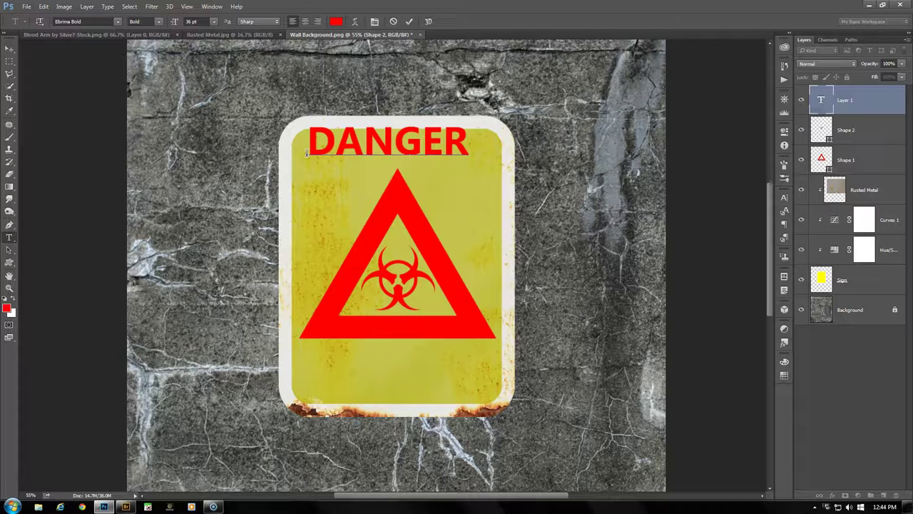
{"action": "left_click", "coordinate": [410, 22]}
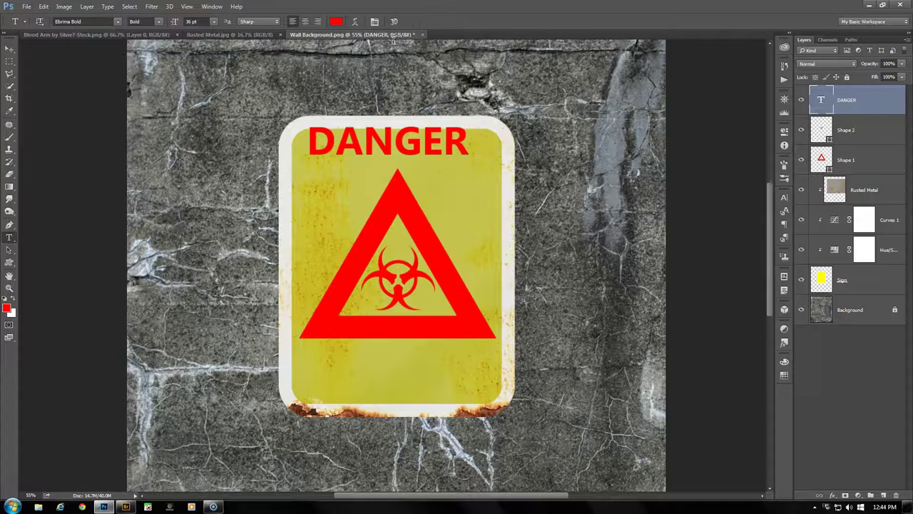
Step: Add the text ZOMBIES in the same red lettering below the triangle
{"action": "left_click", "coordinate": [309, 376]}
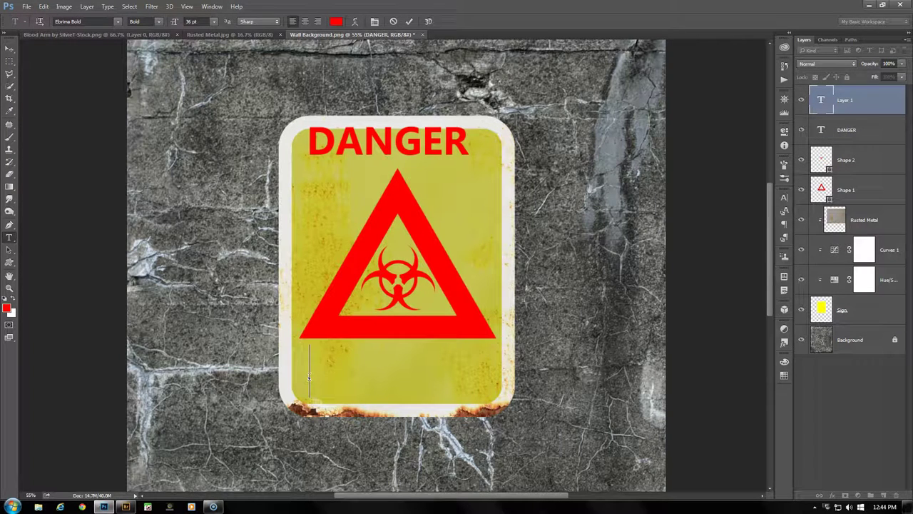
{"action": "type", "text": "ZOMBIES"}
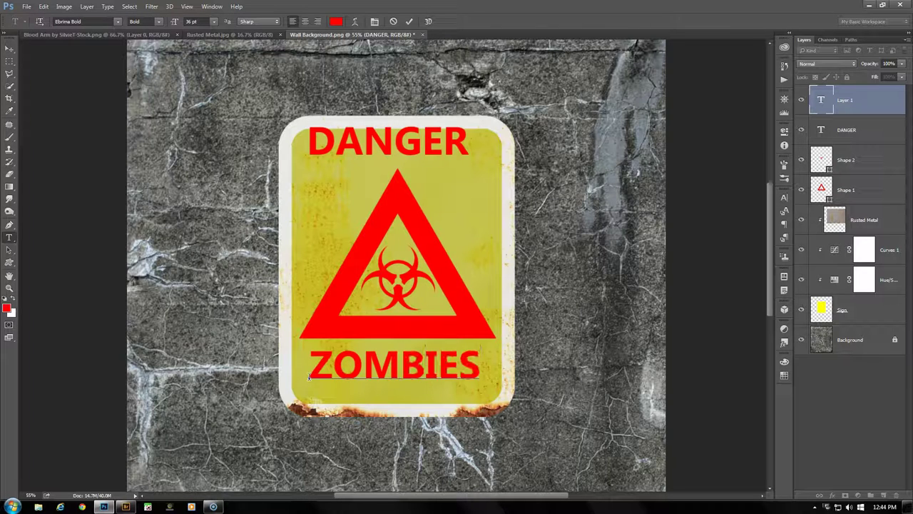
{"action": "left_click", "coordinate": [409, 21]}
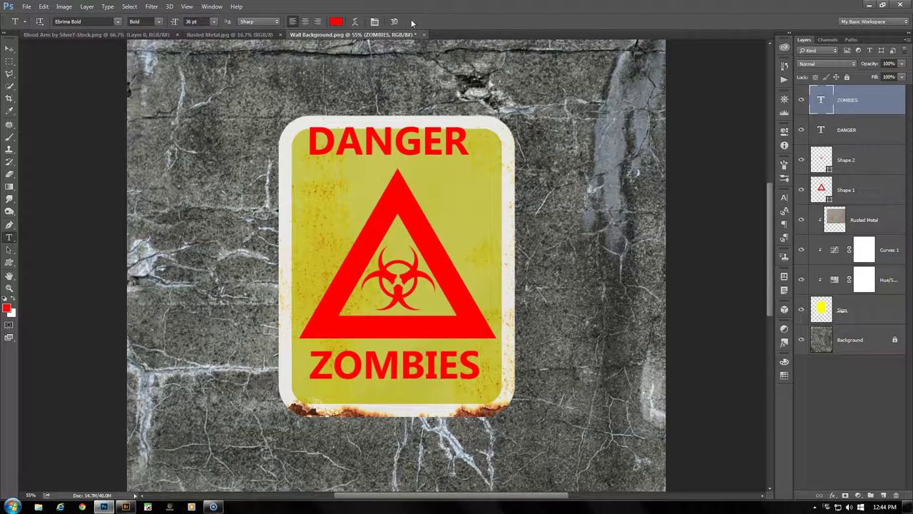
Step: Move ZOMBIES slightly down and DANGER slightly down and right so both words sit centred within the sign's yellow area
{"action": "left_click", "coordinate": [10, 48]}
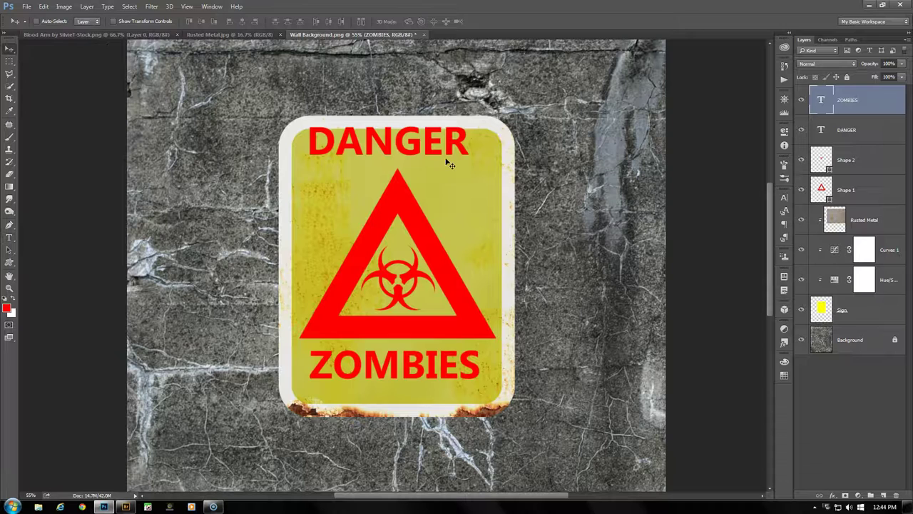
{"action": "left_click_drag", "start_coordinate": [457, 366], "coordinate": [465, 384]}
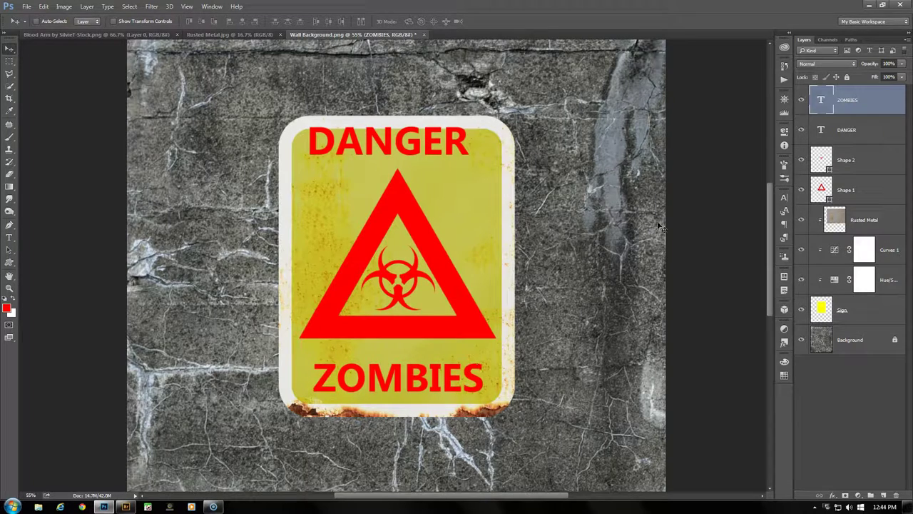
{"action": "left_click", "coordinate": [855, 135]}
{"action": "left_click_drag", "start_coordinate": [464, 159], "coordinate": [474, 167]}
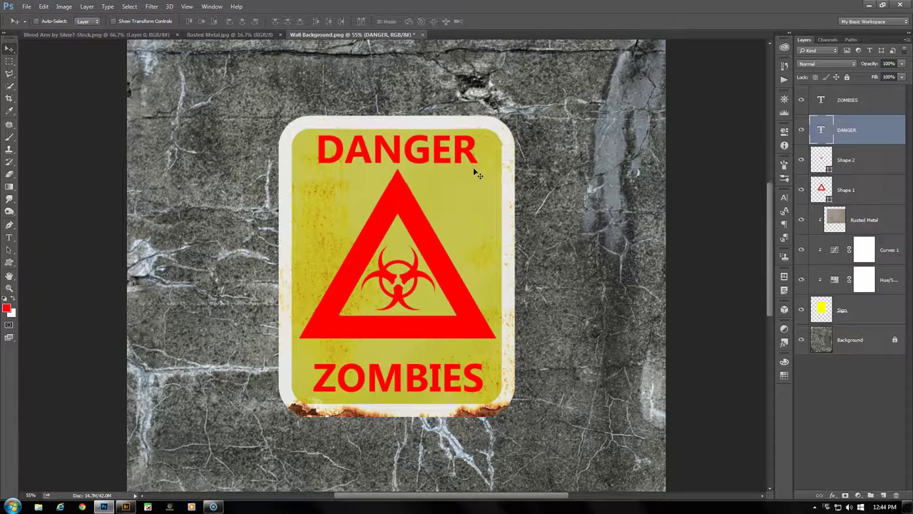
Step: Move the triangle frame and biohazard symbol together about 16 px down, between the two words
{"action": "left_click", "coordinate": [862, 191]}
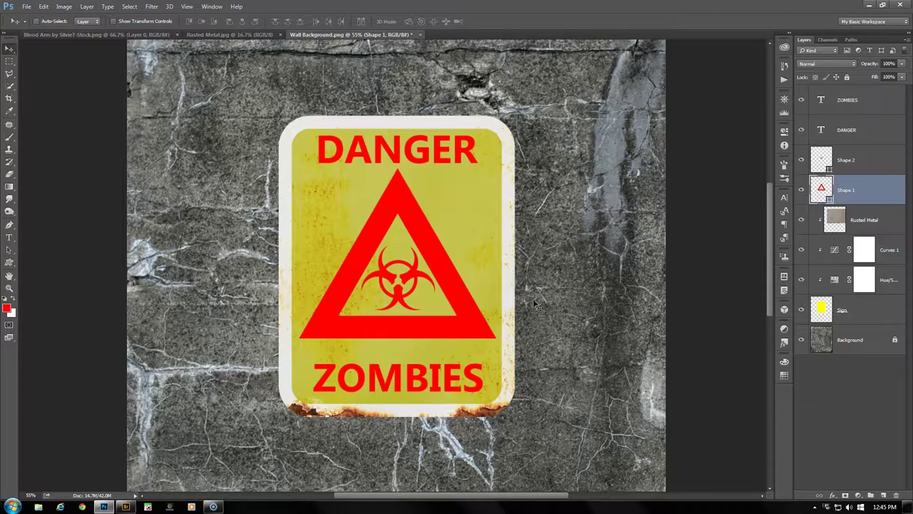
{"action": "left_click", "coordinate": [867, 162], "text": "shift"}
{"action": "left_click_drag", "start_coordinate": [431, 237], "coordinate": [432, 248]}
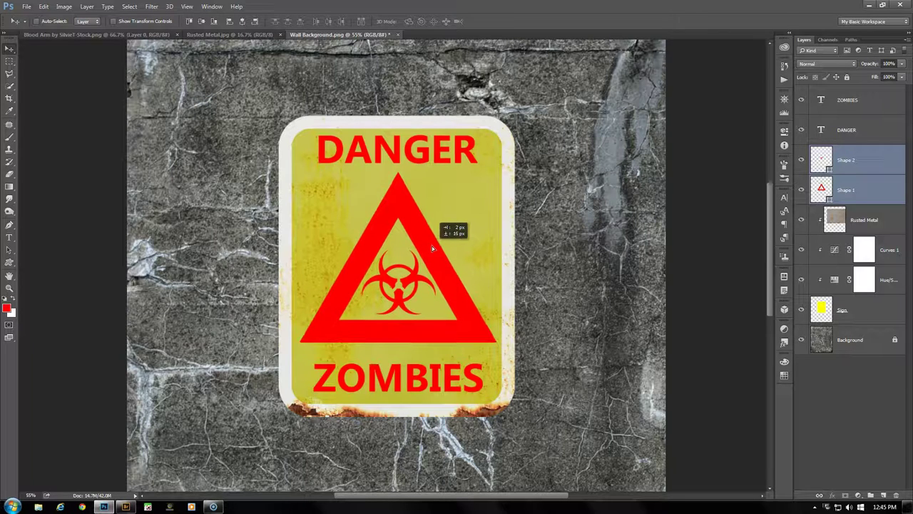
Step: Convert the ZOMBIES, DANGER, Shape 2 and Shape 1 layers into a single smart object
{"action": "left_click", "coordinate": [857, 102]}
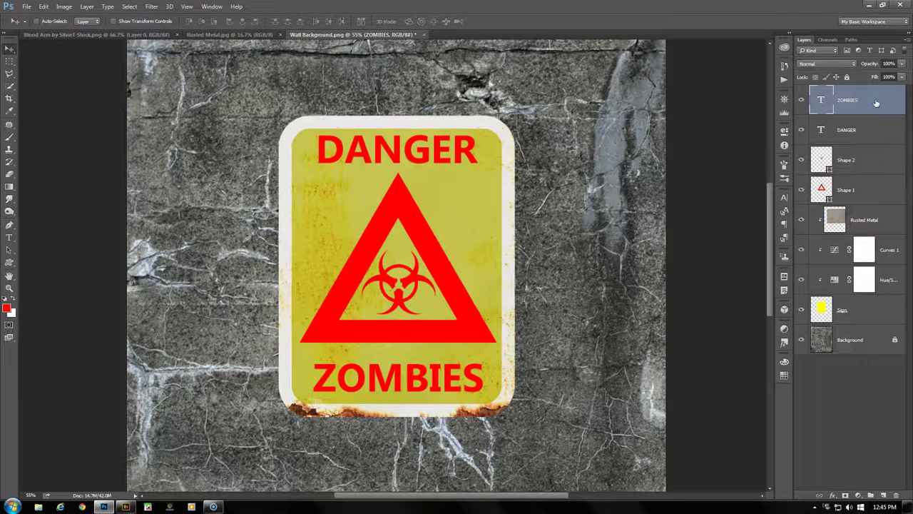
{"action": "left_click", "coordinate": [863, 195], "text": "shift"}
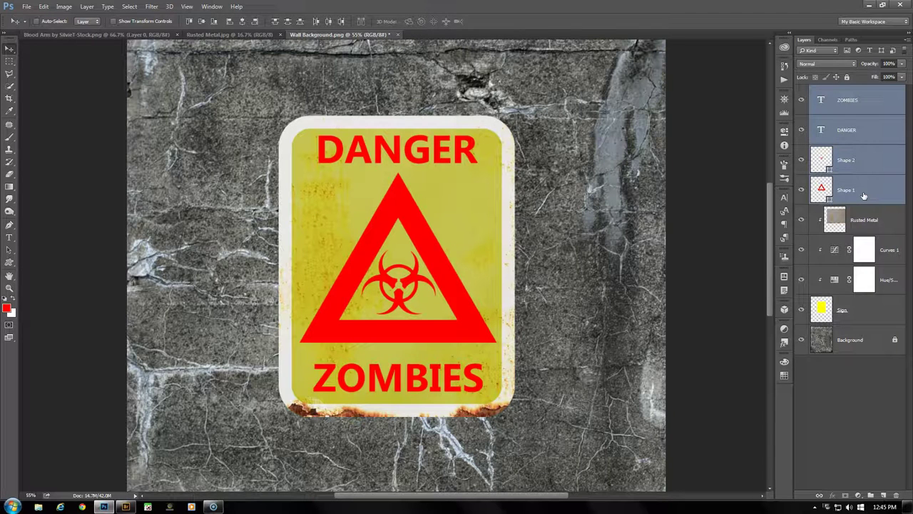
{"action": "right_click", "coordinate": [863, 194]}
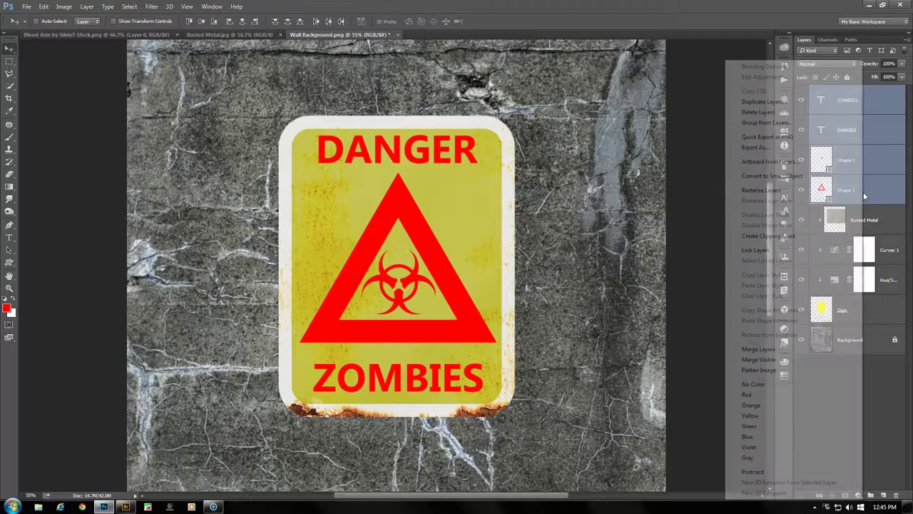
{"action": "left_click", "coordinate": [810, 176]}
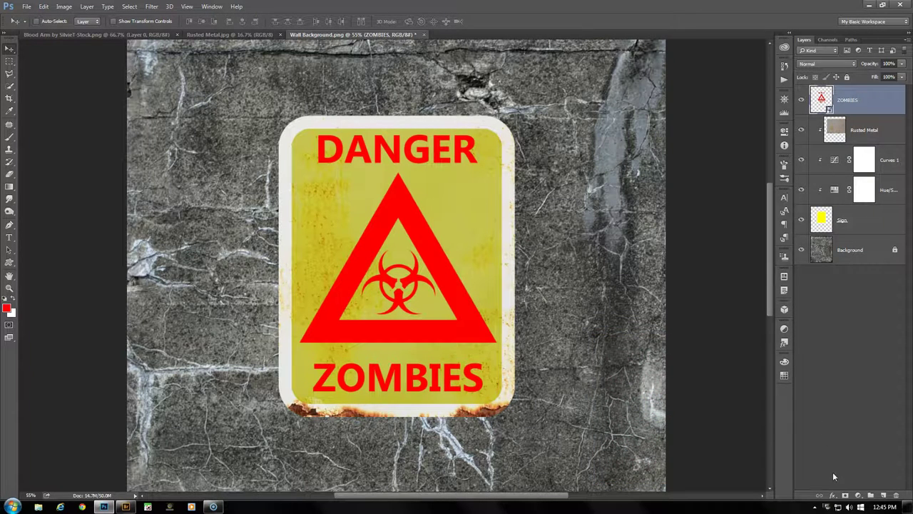
Step: In the smart object's Blending Options, raise the Blend If Underlying Layer black point to 150
{"action": "left_click", "coordinate": [832, 498]}
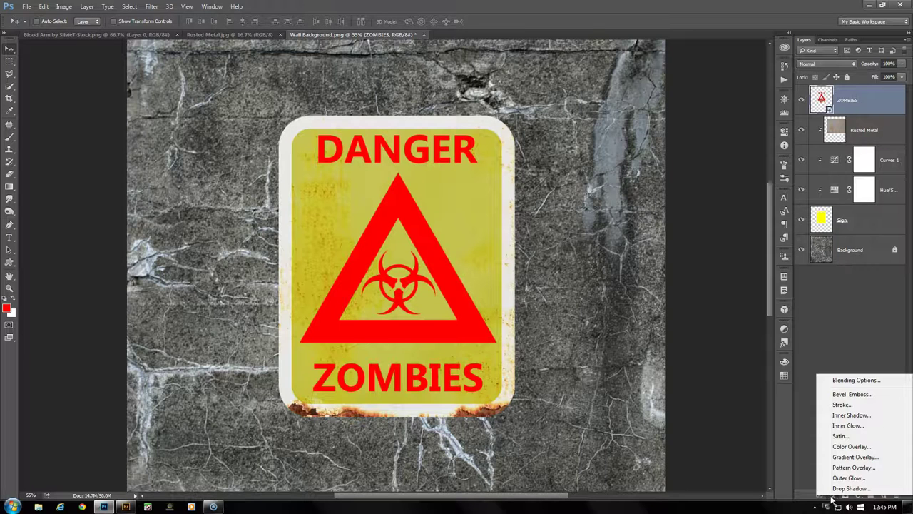
{"action": "left_click", "coordinate": [856, 381]}
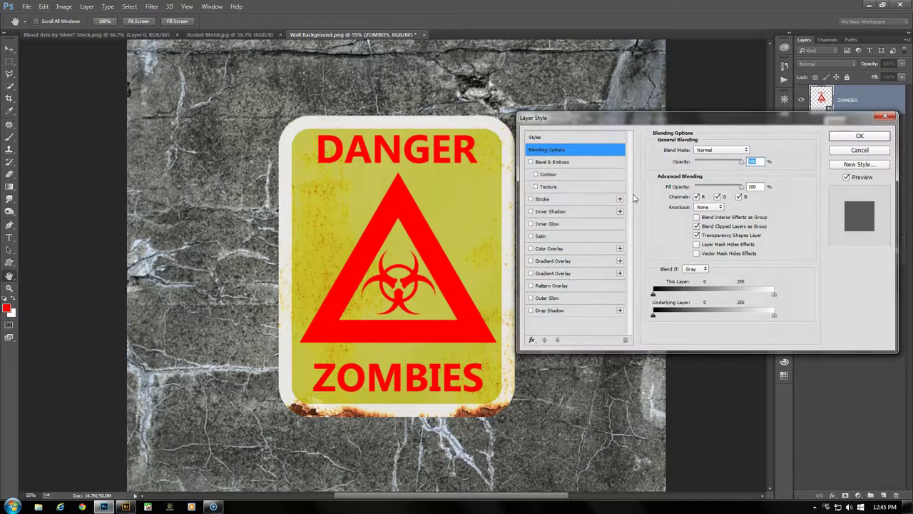
{"action": "left_click_drag", "start_coordinate": [601, 123], "coordinate": [605, 95]}
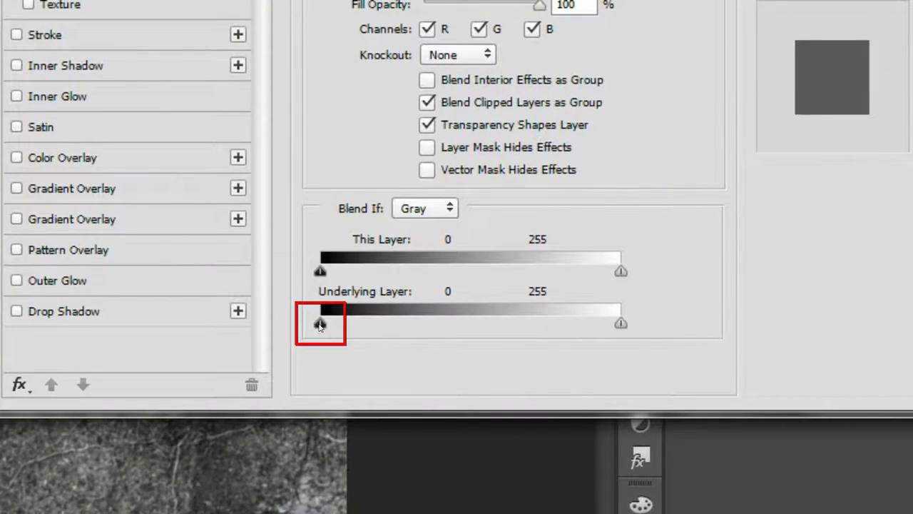
{"action": "left_click_drag", "start_coordinate": [320, 324], "coordinate": [485, 325]}
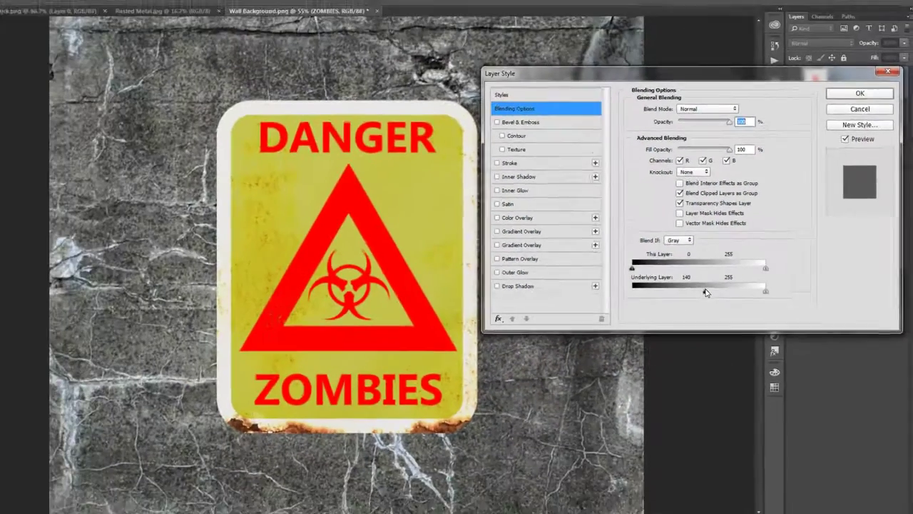
{"action": "left_click_drag", "start_coordinate": [705, 292], "coordinate": [726, 290]}
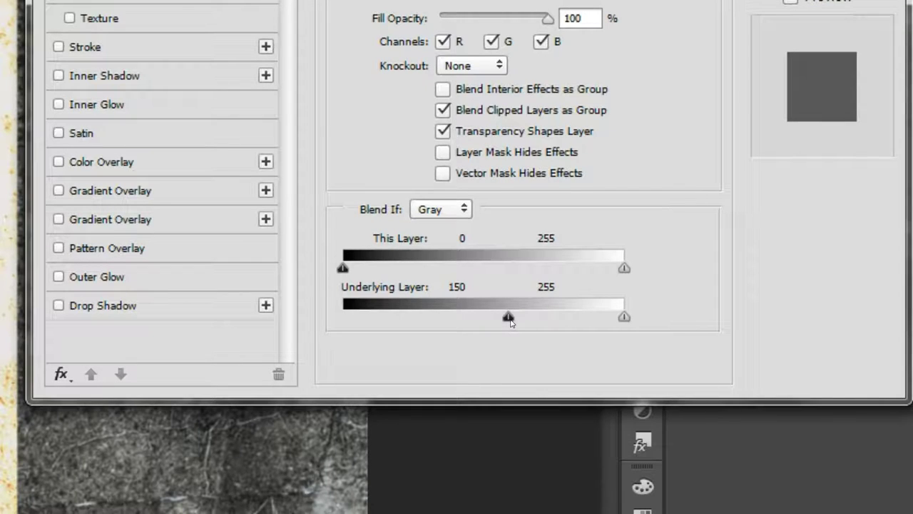
Step: Split the Underlying Layer black point to 150 / 165 for a softer rust transition, and apply the blending options
{"action": "key", "text": "alt"}
{"action": "left_click_drag", "start_coordinate": [510, 320], "coordinate": [525, 321]}
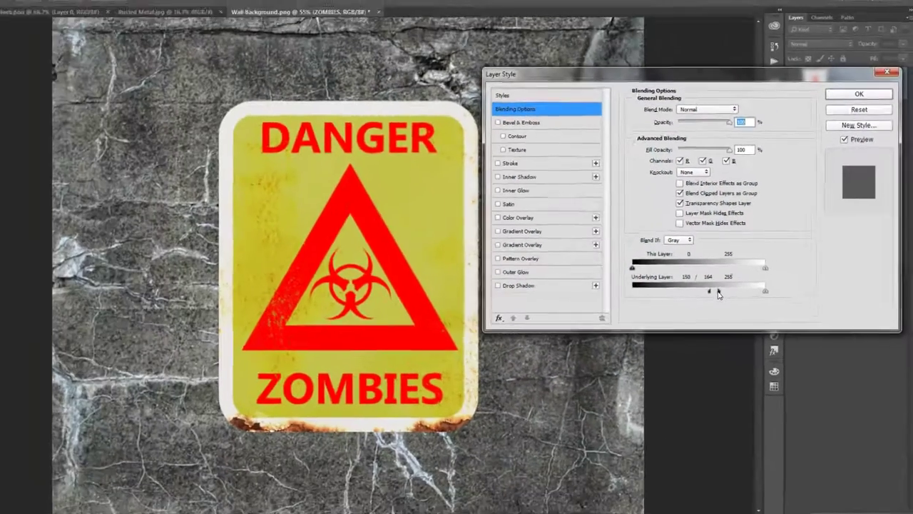
{"action": "left_click_drag", "start_coordinate": [718, 293], "coordinate": [720, 293]}
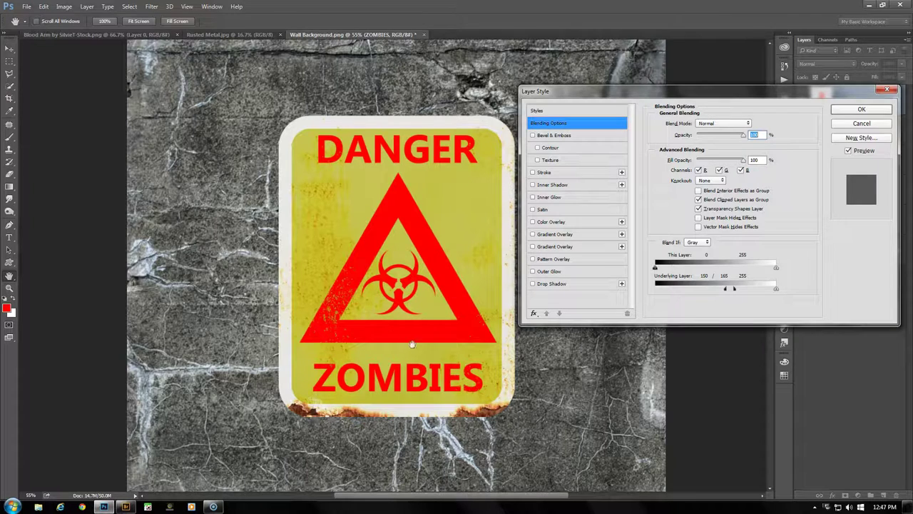
{"action": "left_click", "coordinate": [851, 110]}
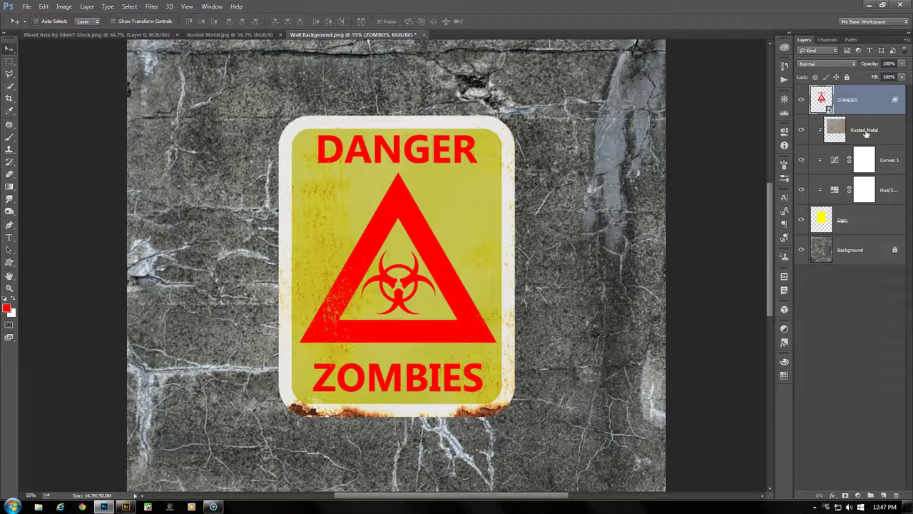
Step: Shift the Rusted Metal texture slightly to the right to change where the rust shows through the red graphics
{"action": "left_click", "coordinate": [866, 132]}
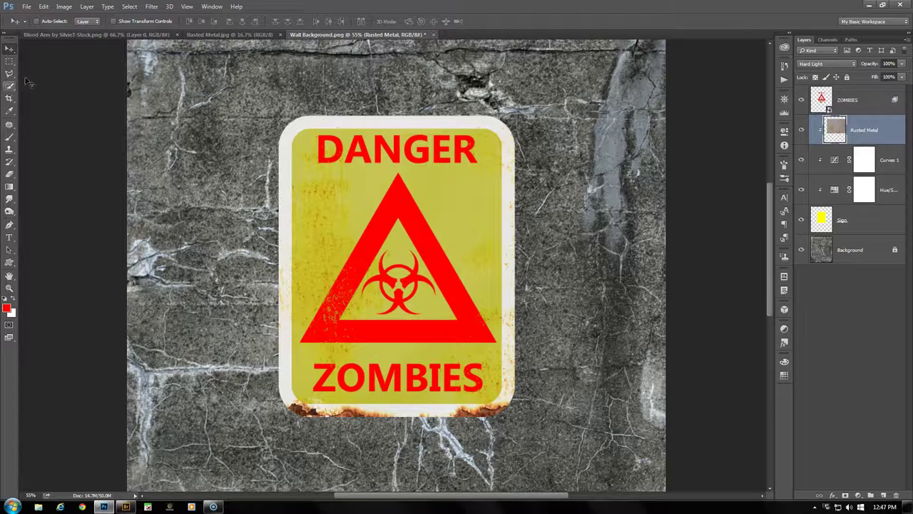
{"action": "left_click_drag", "start_coordinate": [423, 273], "coordinate": [447, 269]}
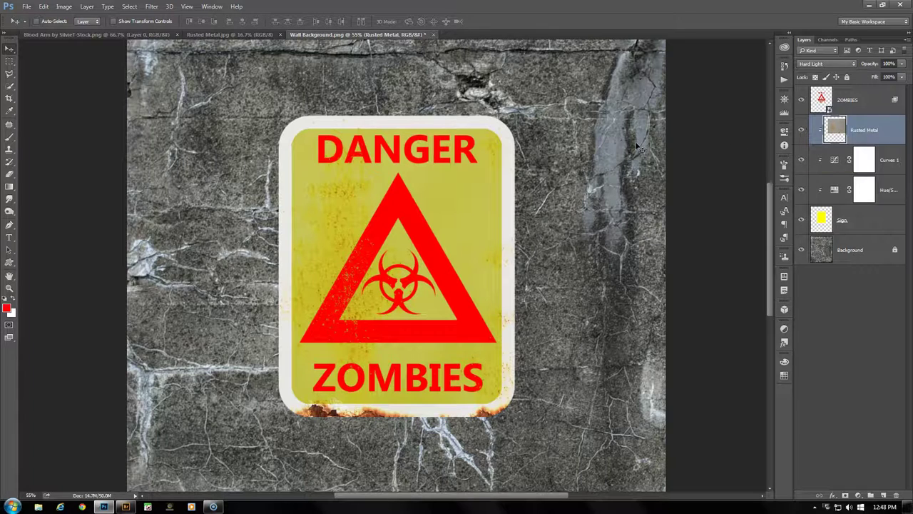
Step: Set up the Brush tool with a black foreground and replace the current brushes with the SS-bullet-holes set
{"action": "left_click", "coordinate": [10, 137]}
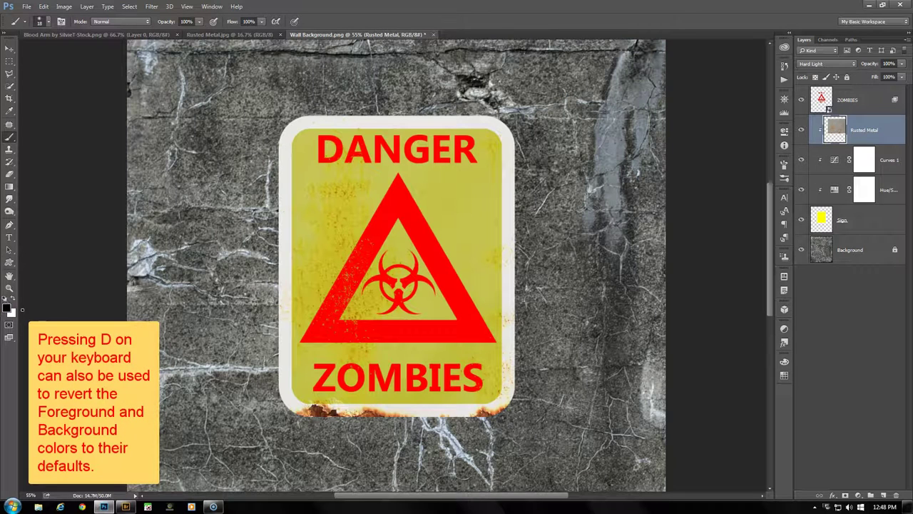
{"action": "right_click", "coordinate": [424, 172]}
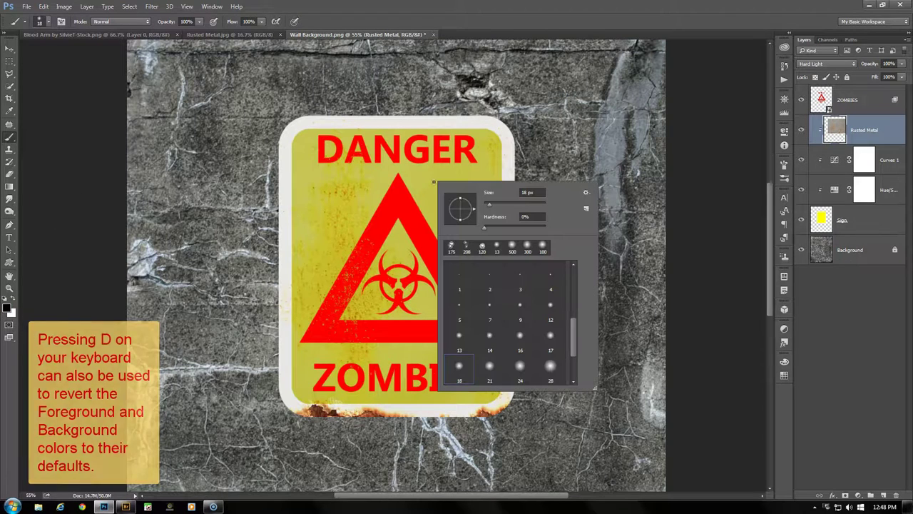
{"action": "left_click", "coordinate": [586, 194]}
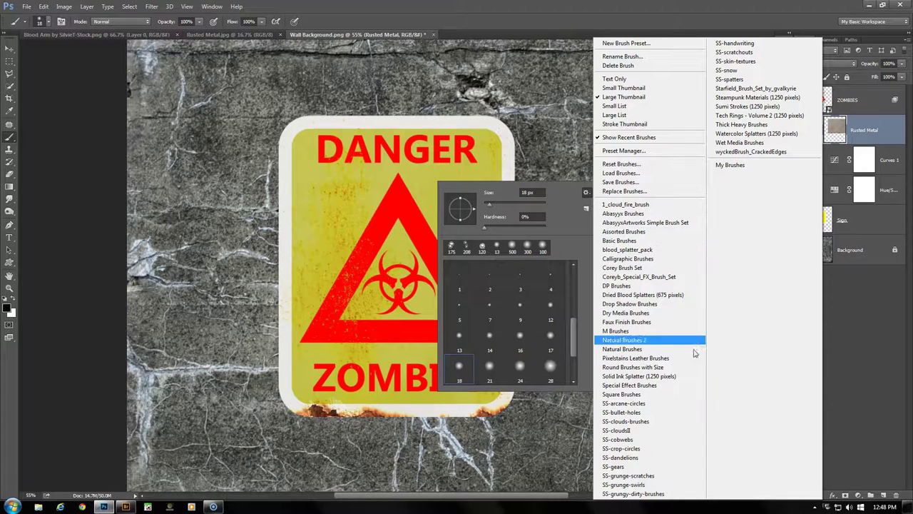
{"action": "left_click", "coordinate": [640, 414]}
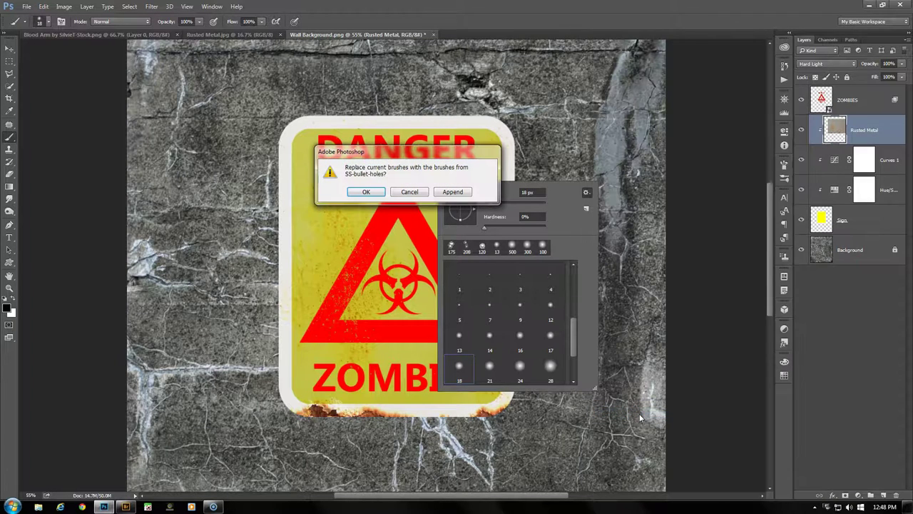
{"action": "left_click", "coordinate": [368, 192]}
Step: Stamp the 208 px double bullet-hole brush on the Rusted Metal layer over the triangle's lower-left side
{"action": "left_click_drag", "start_coordinate": [575, 336], "coordinate": [576, 313]}
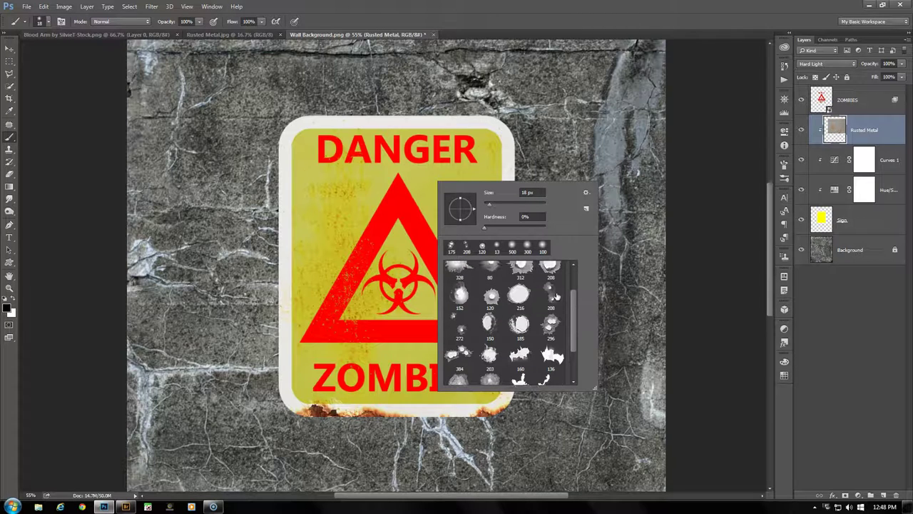
{"action": "left_click", "coordinate": [550, 298]}
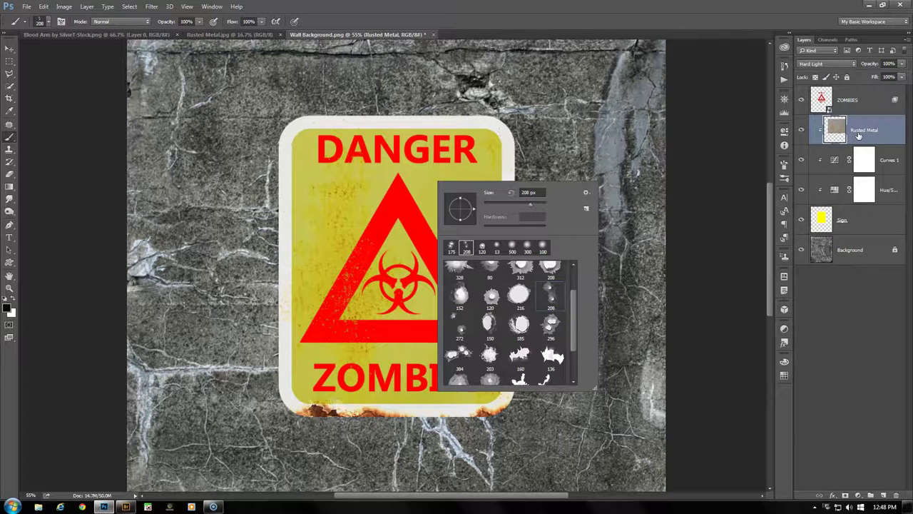
{"action": "left_click", "coordinate": [865, 132]}
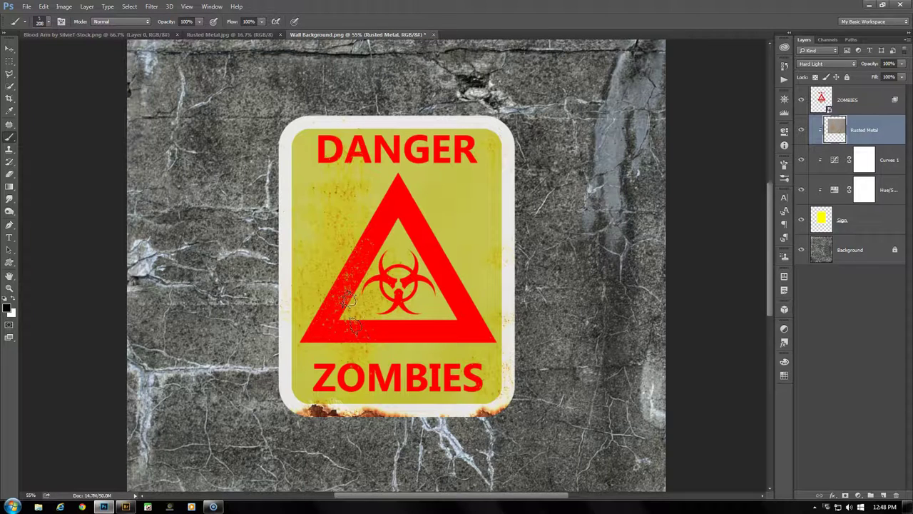
{"action": "left_click", "coordinate": [351, 314]}
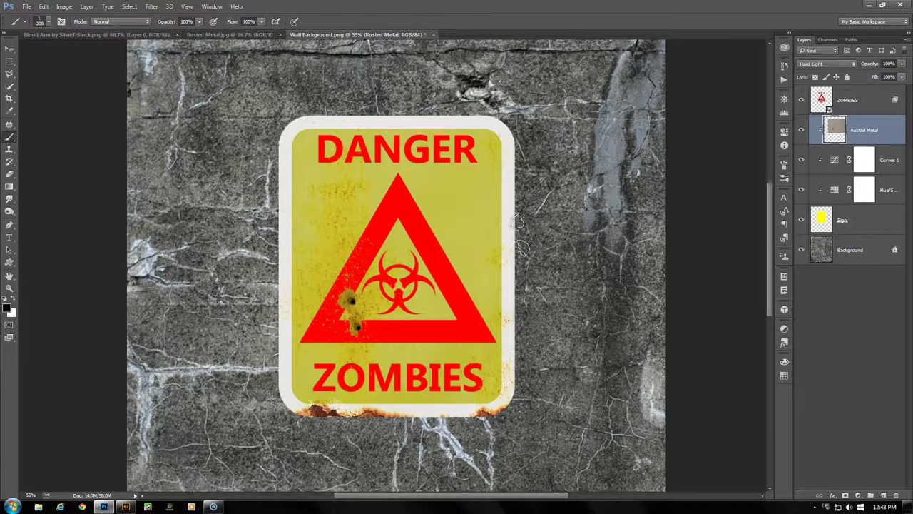
Step: Stamp the 328 px jagged bullet-hole brush, reduced to 200 px, just below the R of DANGER on the Rusted Metal layer
{"action": "right_click", "coordinate": [524, 232]}
{"action": "left_click_drag", "start_coordinate": [662, 359], "coordinate": [666, 346]}
{"action": "left_click", "coordinate": [547, 338]}
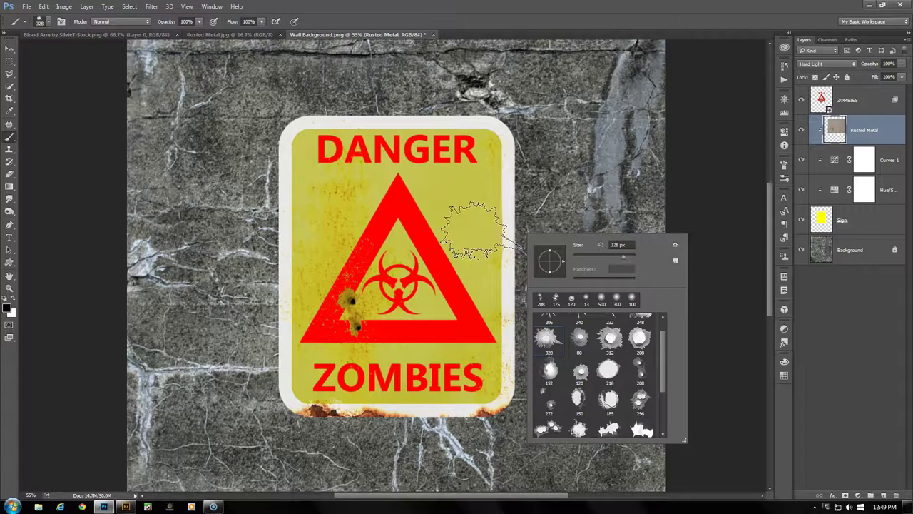
{"action": "left_click", "coordinate": [870, 139]}
{"action": "key", "text": "bracketleft"}
{"action": "key", "text": "bracketleft"}
{"action": "key", "text": "bracketleft"}
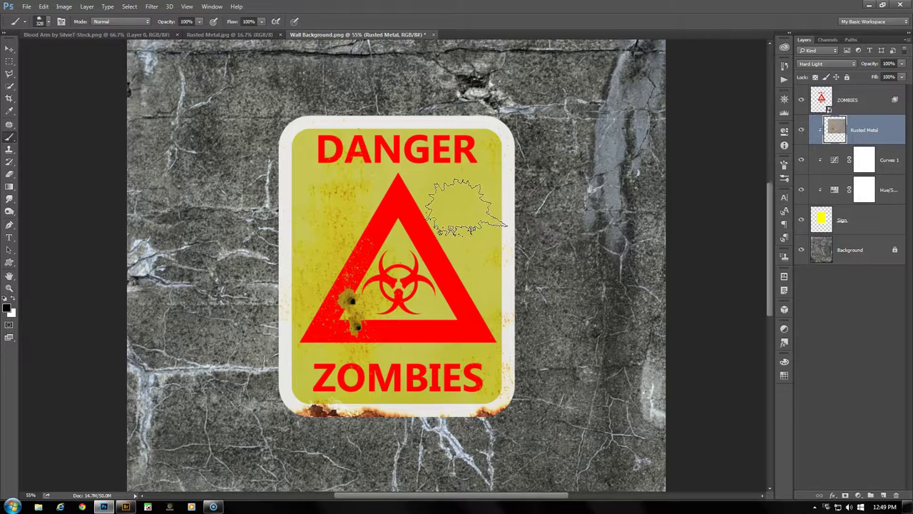
{"action": "left_click", "coordinate": [475, 169]}
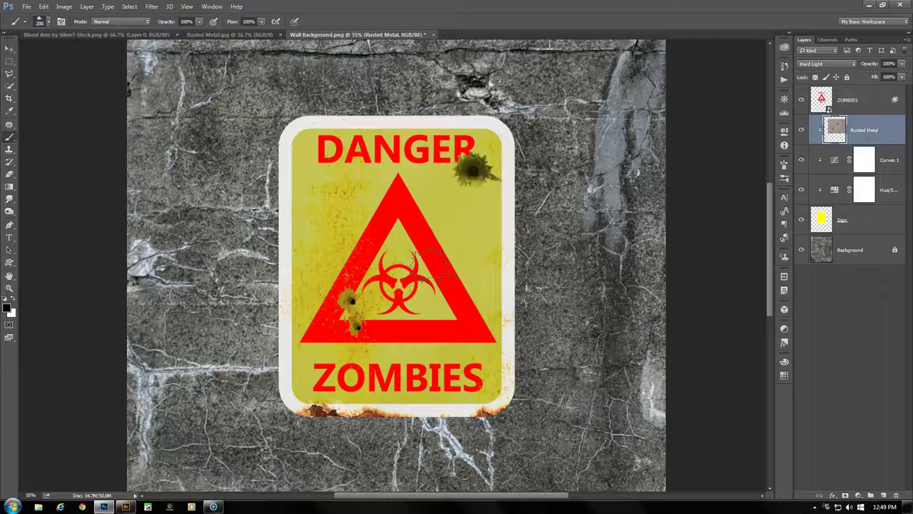
Step: Stamp the 272 px double bullet-hole brush on the sign's upper-left yellow area, beside the triangle
{"action": "right_click", "coordinate": [453, 280]}
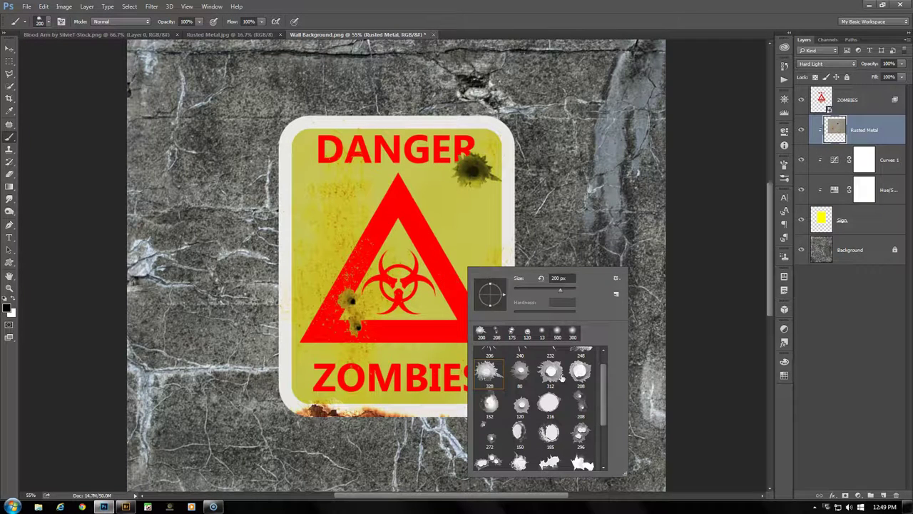
{"action": "left_click_drag", "start_coordinate": [606, 385], "coordinate": [602, 397]}
{"action": "left_click", "coordinate": [489, 412]}
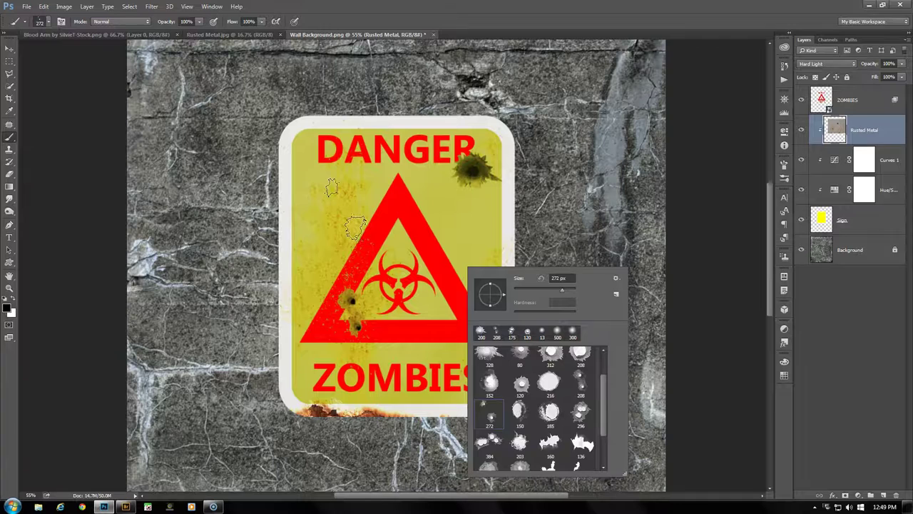
{"action": "left_click", "coordinate": [355, 228]}
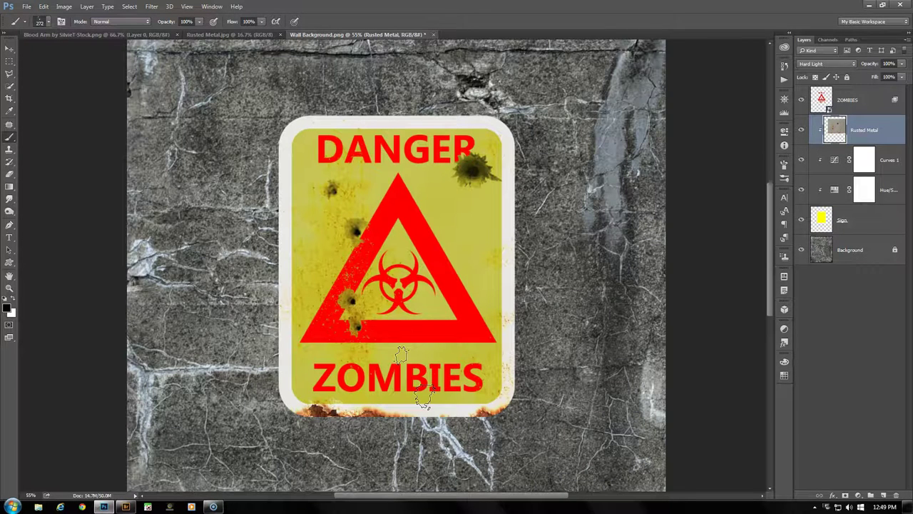
Step: Stamp the 120 px bullet-hole brush, reduced to 80 px, at the upper right of the S in ZOMBIES
{"action": "right_click", "coordinate": [486, 371]}
{"action": "left_click", "coordinate": [543, 412]}
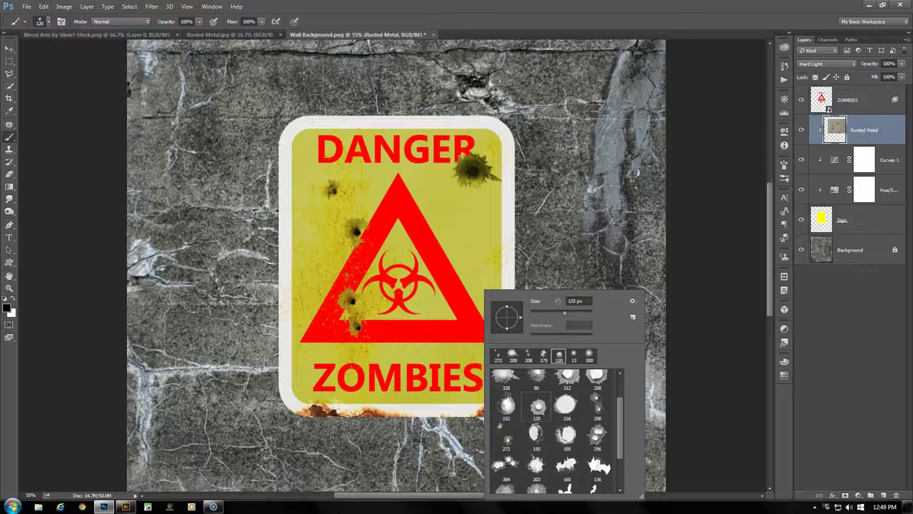
{"action": "key", "text": "Return"}
{"action": "left_click", "coordinate": [487, 360]}
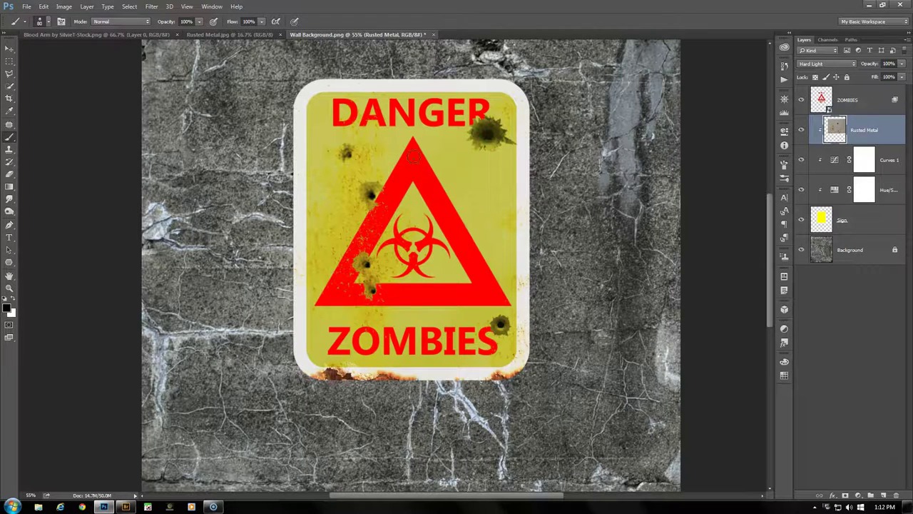
Step: Stamp the 80 px bullet-hole brush, reduced to 45 px, at the centre of the sign's upper white border
{"action": "right_click", "coordinate": [523, 207]}
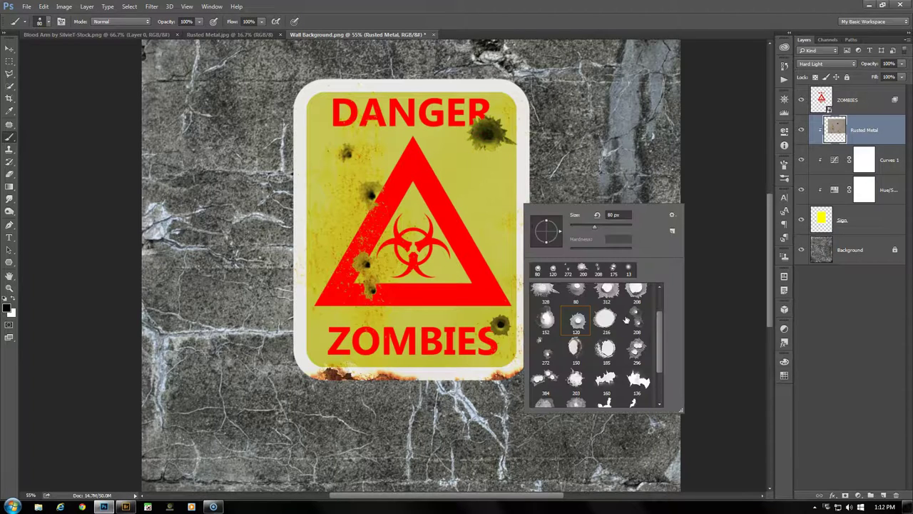
{"action": "mouse_move", "coordinate": [659, 324]}
{"action": "left_mouse_down"}
{"action": "mouse_move", "coordinate": [661, 304]}
{"action": "mouse_move", "coordinate": [661, 314]}
{"action": "left_mouse_up"}
{"action": "left_click", "coordinate": [578, 308]}
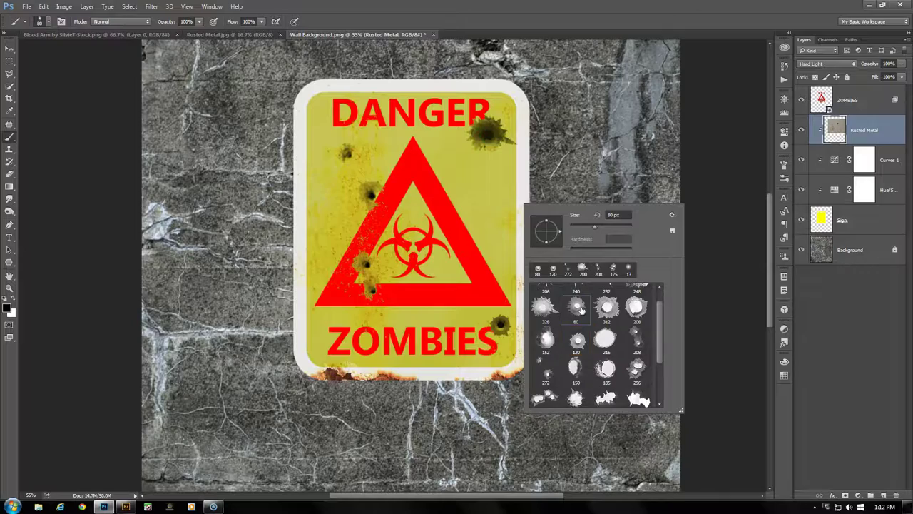
{"action": "scroll", "coordinate": [499, 257], "scroll_direction": "right", "scroll_amount": 1}
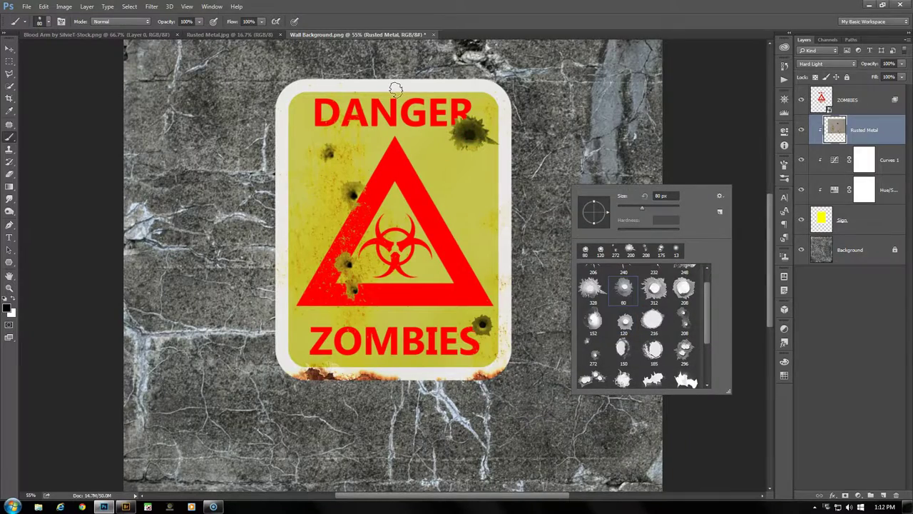
{"action": "scroll", "coordinate": [396, 88], "scroll_direction": "up", "scroll_amount": 1}
{"action": "scroll", "coordinate": [396, 88], "scroll_direction": "up", "scroll_amount": 3}
{"action": "scroll", "coordinate": [397, 90], "scroll_direction": "up", "scroll_amount": 4}
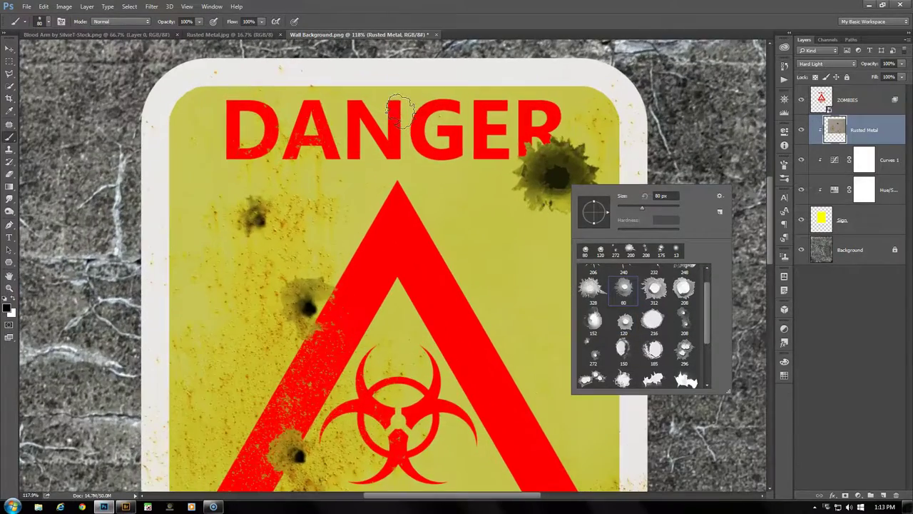
{"action": "key", "text": "Escape"}
{"action": "scroll", "coordinate": [403, 114], "scroll_direction": "up", "scroll_amount": 2}
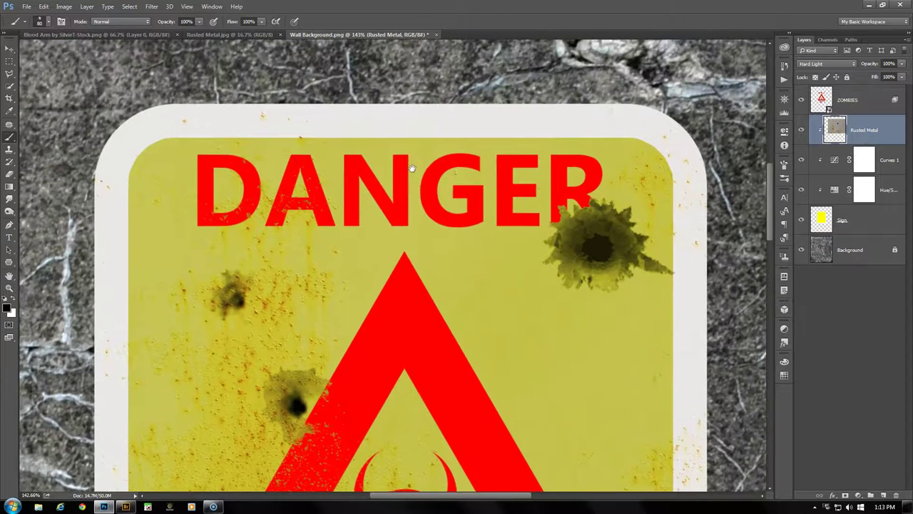
{"action": "left_click_drag", "start_coordinate": [412, 166], "coordinate": [421, 198]}
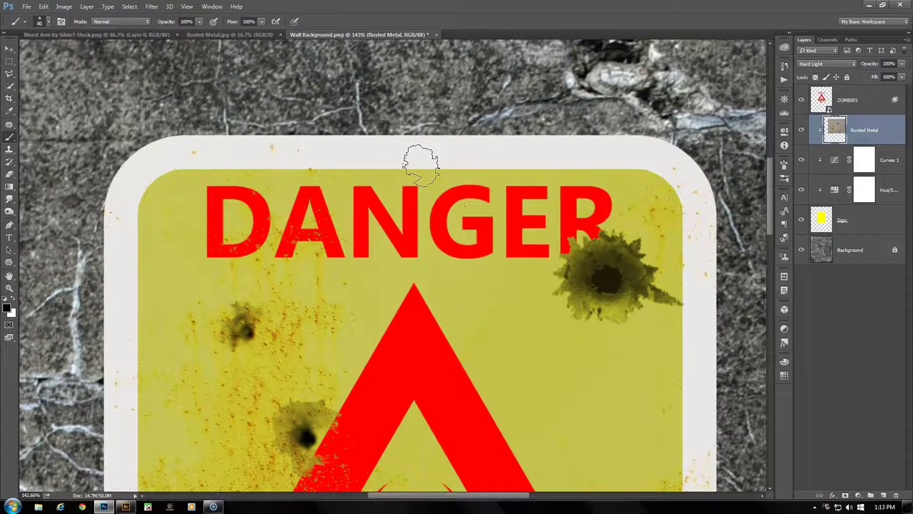
{"action": "key", "text": "bracketleft"}
{"action": "key", "text": "bracketleft"}
{"action": "key", "text": "bracketleft"}
{"action": "left_click", "coordinate": [412, 151]}
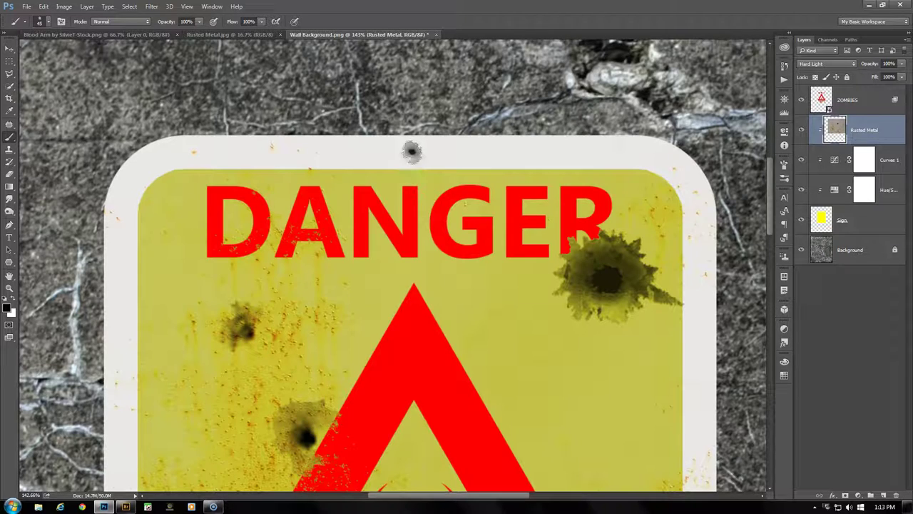
Step: Stamp a matching 45 px bullet hole at the centre of the sign's lower white border
{"action": "left_click_drag", "start_coordinate": [408, 363], "coordinate": [393, 210]}
{"action": "left_click_drag", "start_coordinate": [407, 302], "coordinate": [396, 134]}
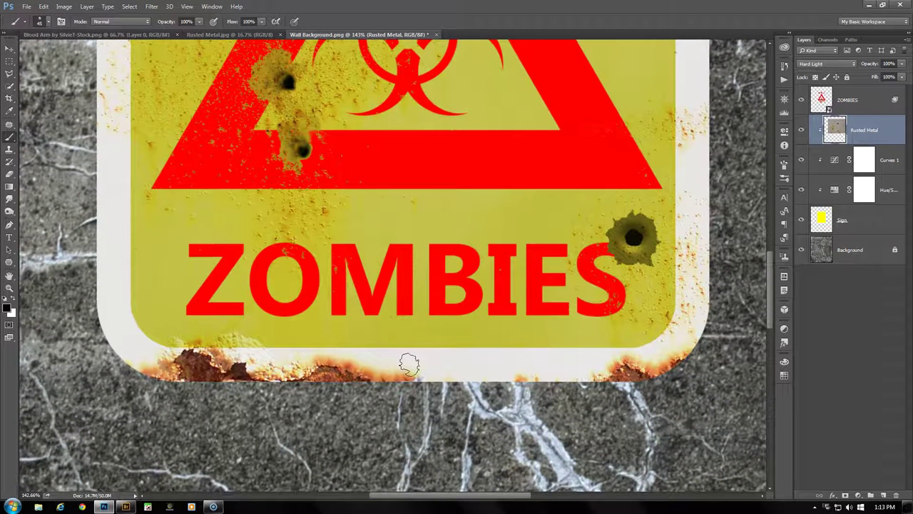
{"action": "left_click", "coordinate": [409, 364]}
Step: On a new layer above ZOMBIES, draw a black 5-sided polygon about 33 px wide over the lower border's hole
{"action": "left_click", "coordinate": [862, 103]}
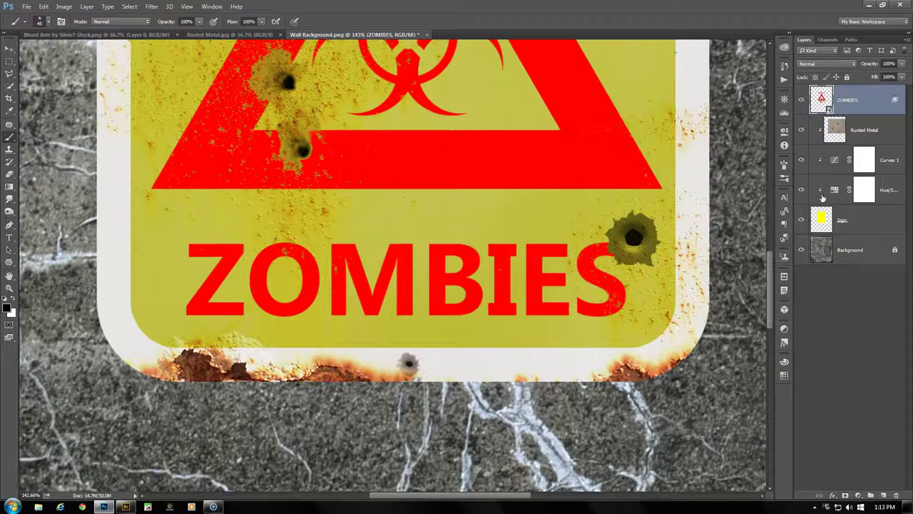
{"action": "left_click", "coordinate": [884, 495]}
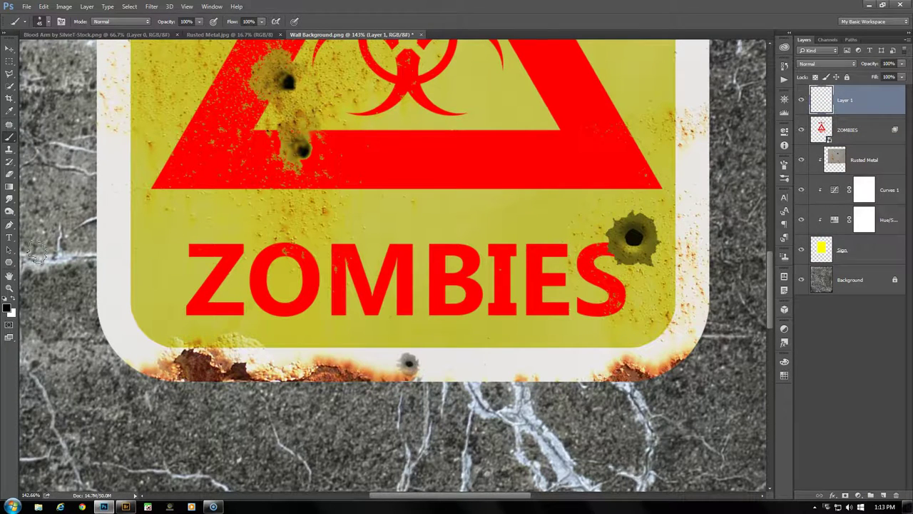
{"action": "left_click", "coordinate": [9, 263]}
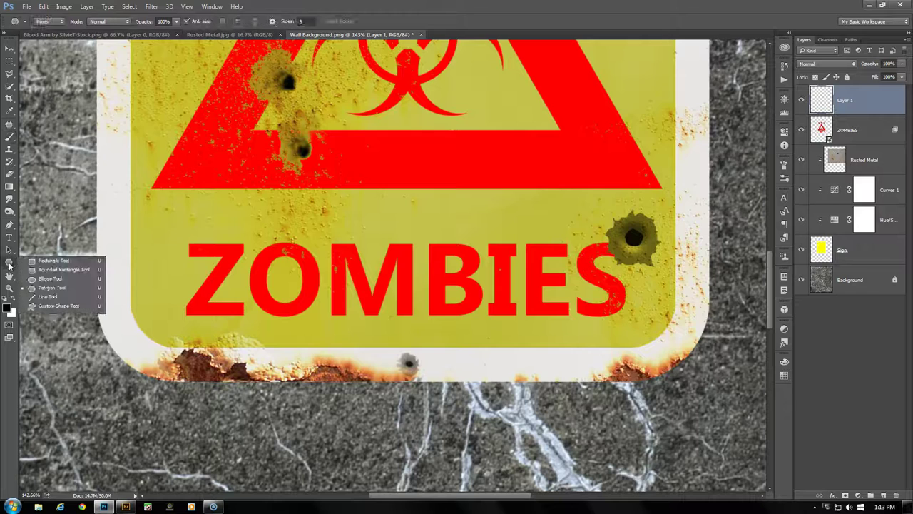
{"action": "left_click", "coordinate": [56, 288]}
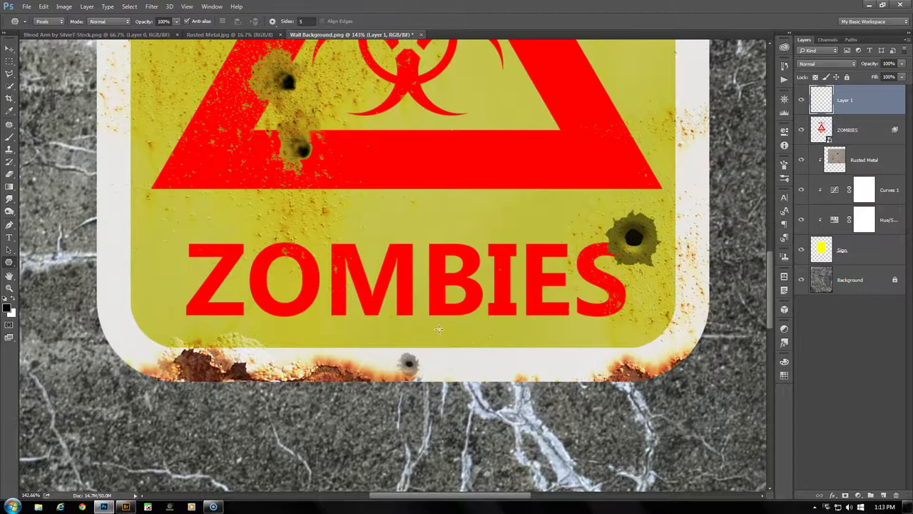
{"action": "scroll", "coordinate": [415, 385], "scroll_direction": "up", "scroll_amount": 2}
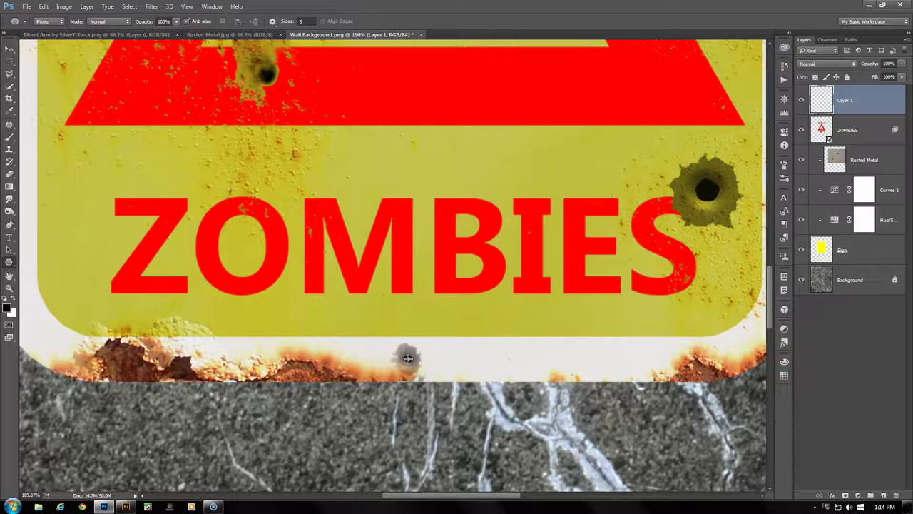
{"action": "left_click_drag", "start_coordinate": [407, 358], "coordinate": [420, 349]}
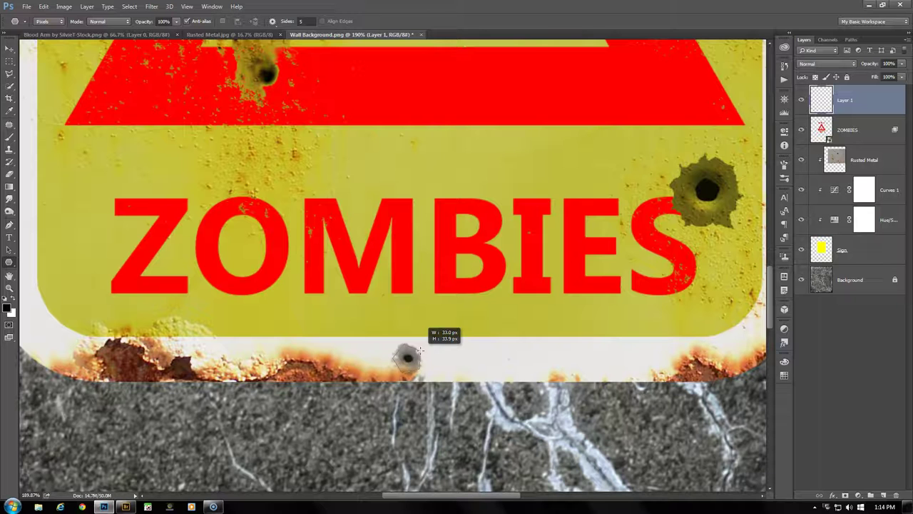
{"action": "left_click_drag", "start_coordinate": [419, 349], "coordinate": [420, 349]}
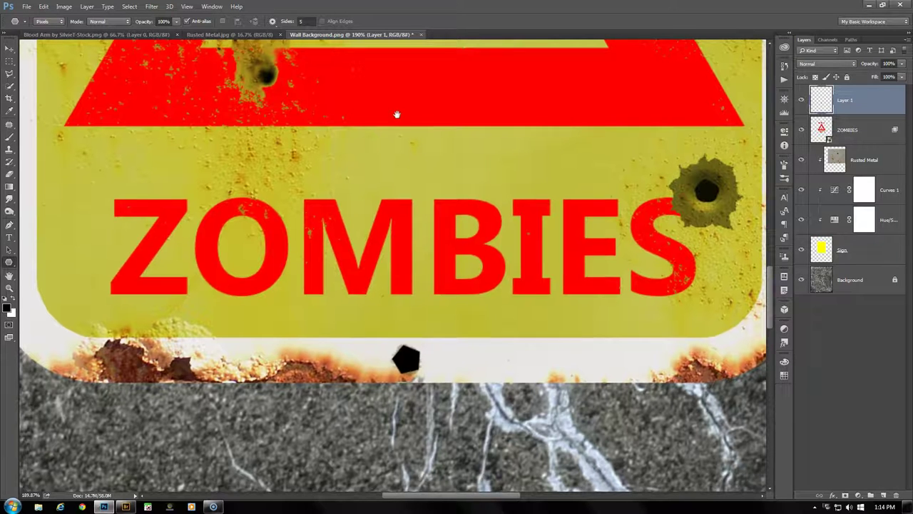
Step: Draw a similar black 5-sided polygon over the hole in the sign's upper white border
{"action": "scroll", "coordinate": [398, 112], "scroll_direction": "up", "scroll_amount": 10}
{"action": "scroll", "coordinate": [439, 474], "scroll_direction": "up", "scroll_amount": 2}
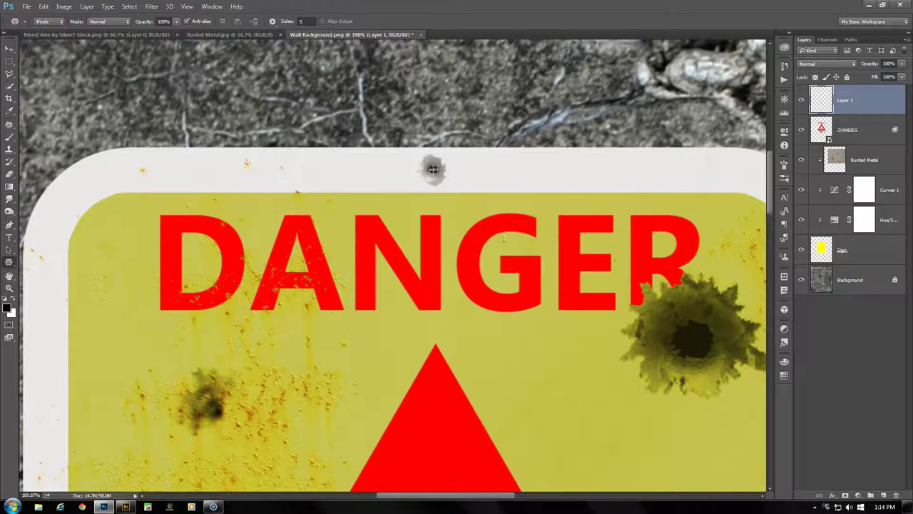
{"action": "left_click_drag", "start_coordinate": [433, 169], "coordinate": [445, 177]}
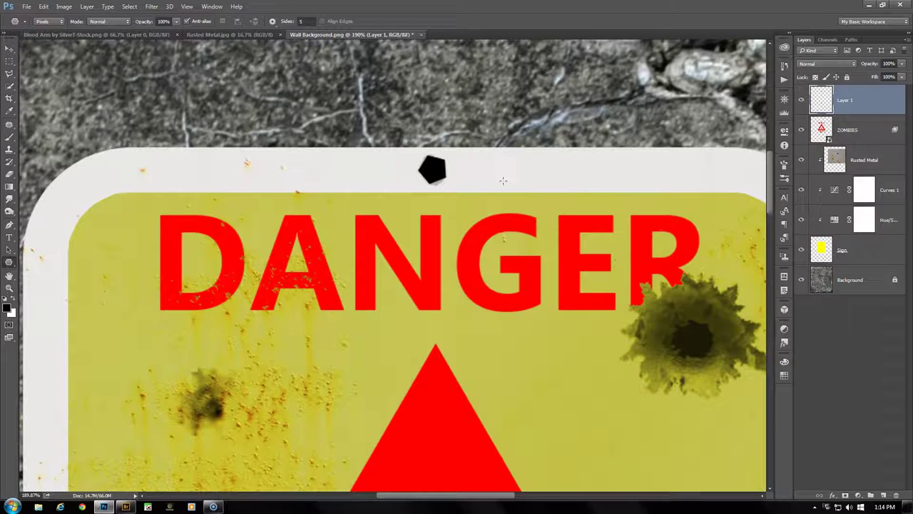
Step: Set the bolt layer's fill opacity to 0% and add a Normal, 100% opacity grey #818181 Color Overlay
{"action": "left_click", "coordinate": [832, 494]}
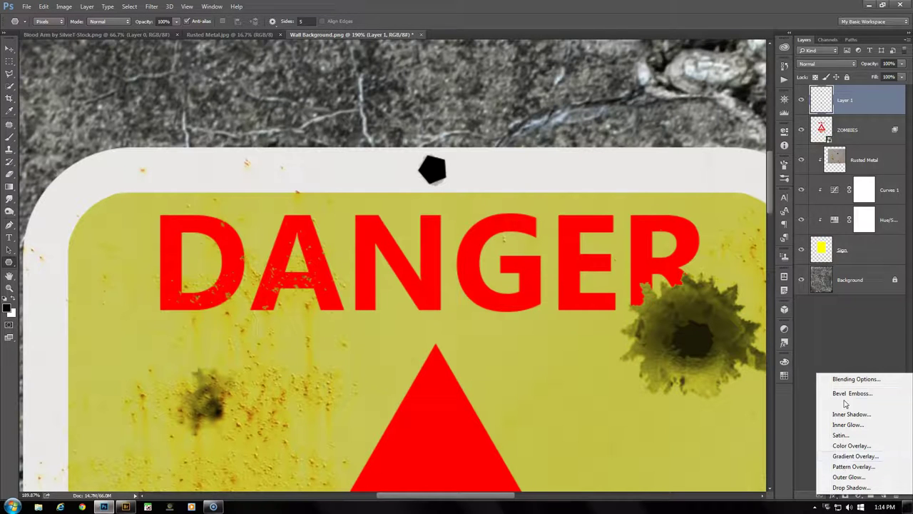
{"action": "left_click", "coordinate": [852, 379]}
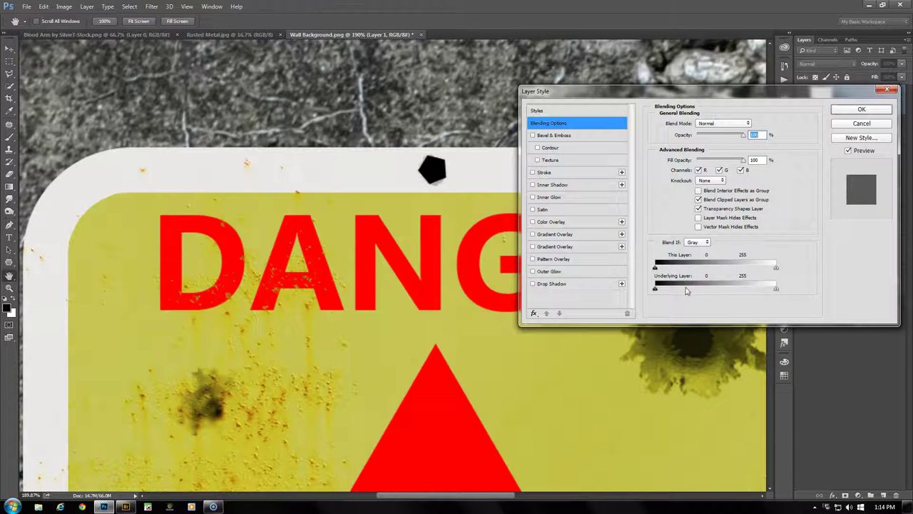
{"action": "left_click_drag", "start_coordinate": [742, 161], "coordinate": [694, 166]}
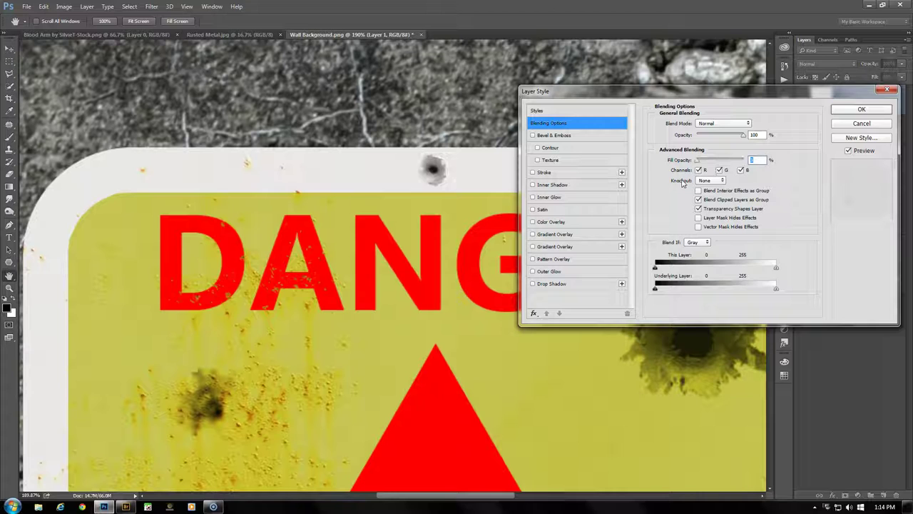
{"action": "left_click", "coordinate": [553, 222]}
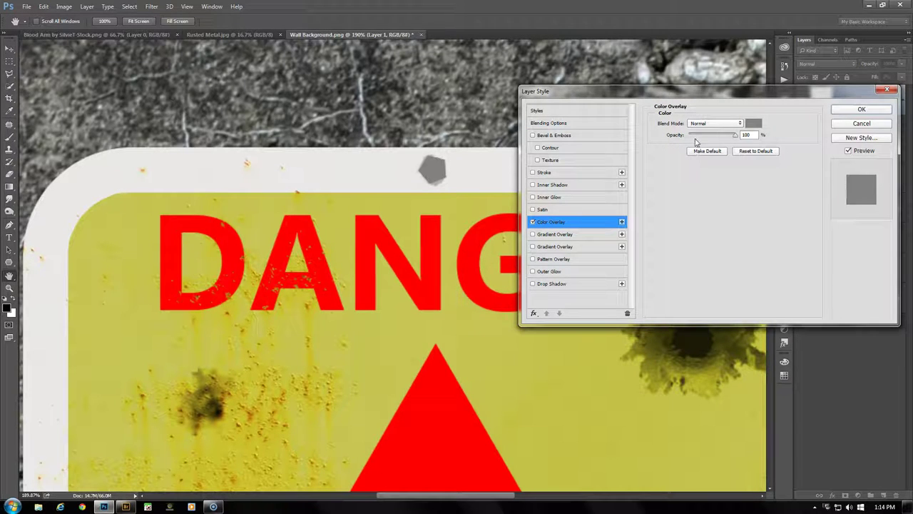
{"action": "left_click", "coordinate": [755, 124]}
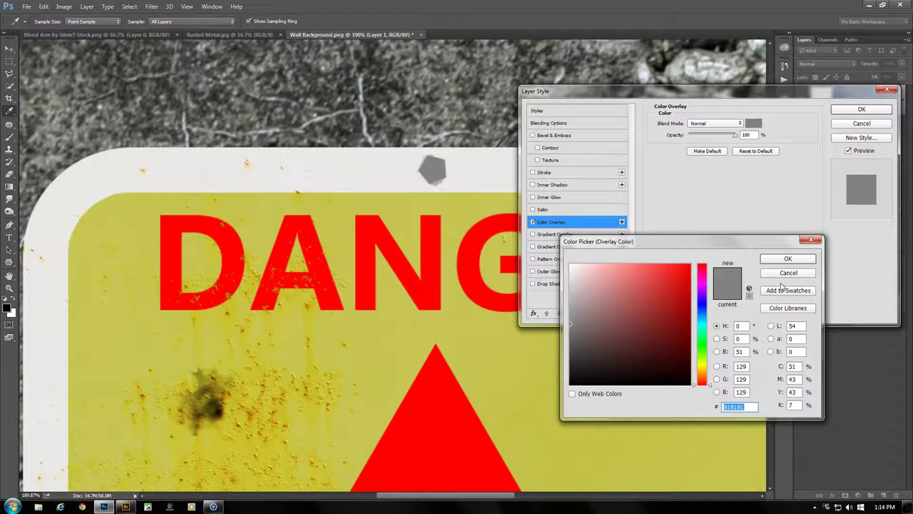
{"action": "left_click", "coordinate": [786, 260]}
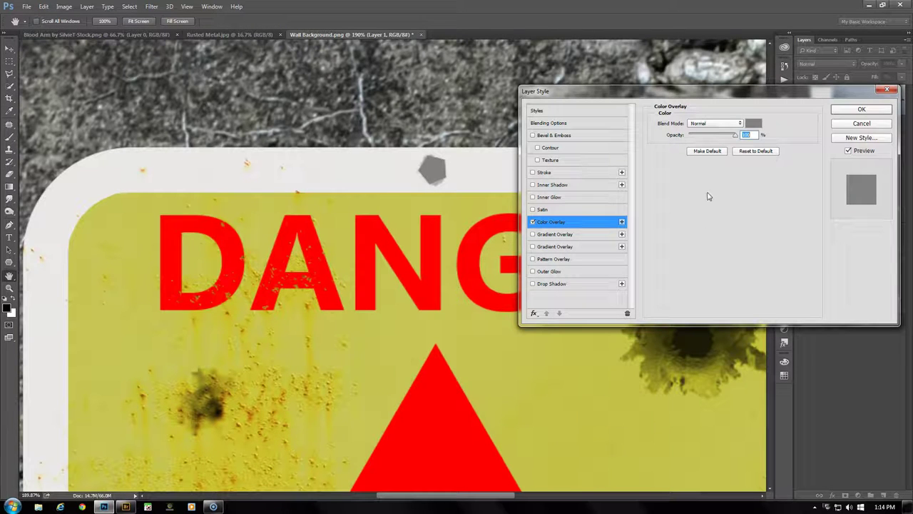
Step: Add a Smooth Inner Bevel at 100% depth with its size set to 3 px to the bolts
{"action": "left_click", "coordinate": [564, 136]}
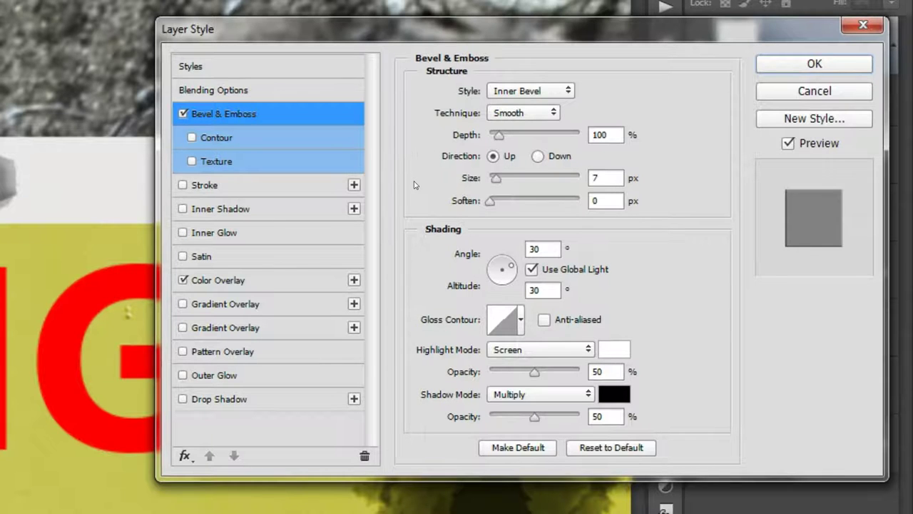
{"action": "left_click_drag", "start_coordinate": [611, 180], "coordinate": [584, 178]}
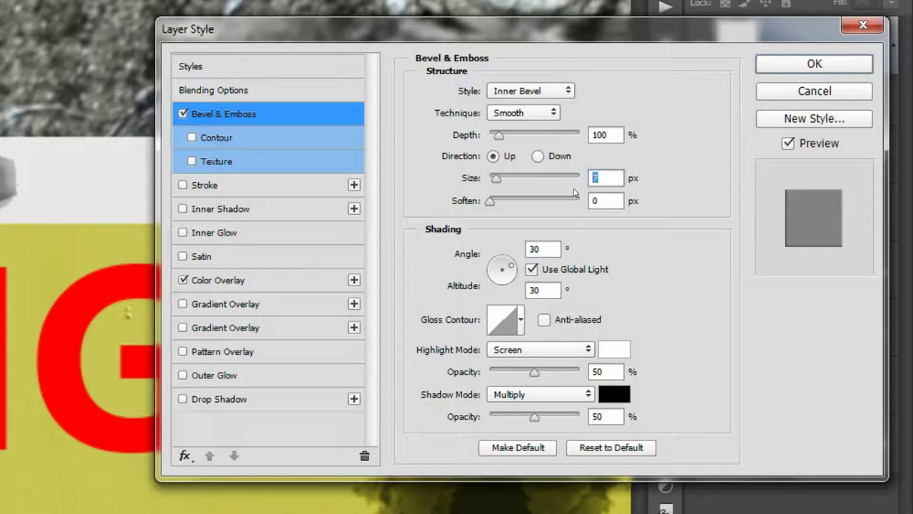
{"action": "type", "text": "3"}
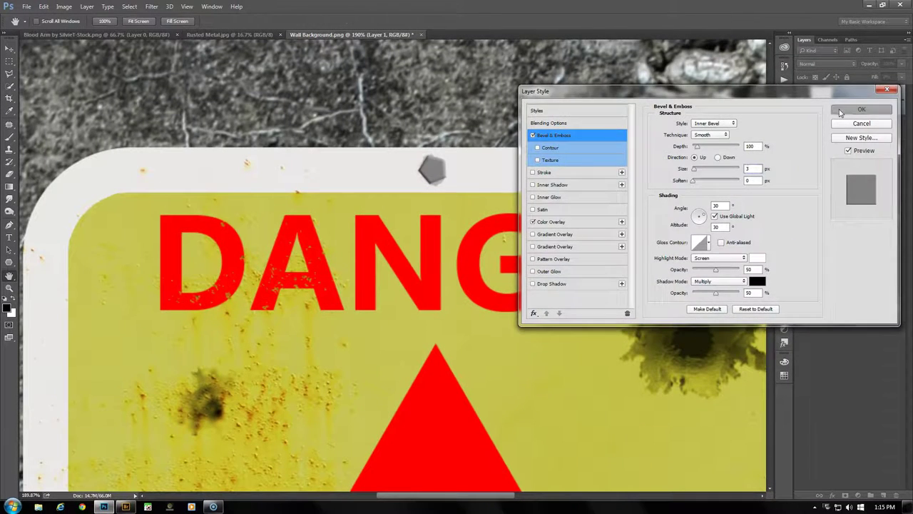
{"action": "left_click", "coordinate": [841, 112]}
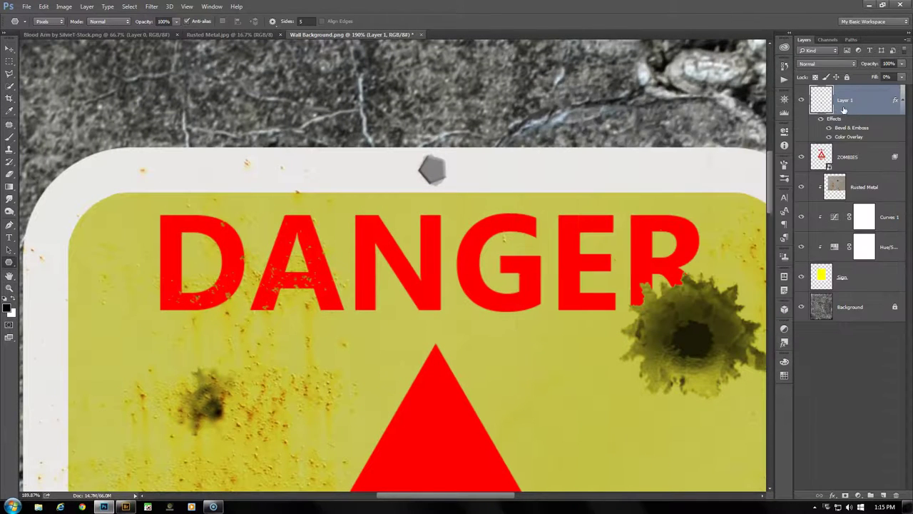
Step: Rasterize the layer style of the bolts' layer, Layer 1
{"action": "right_click", "coordinate": [857, 103]}
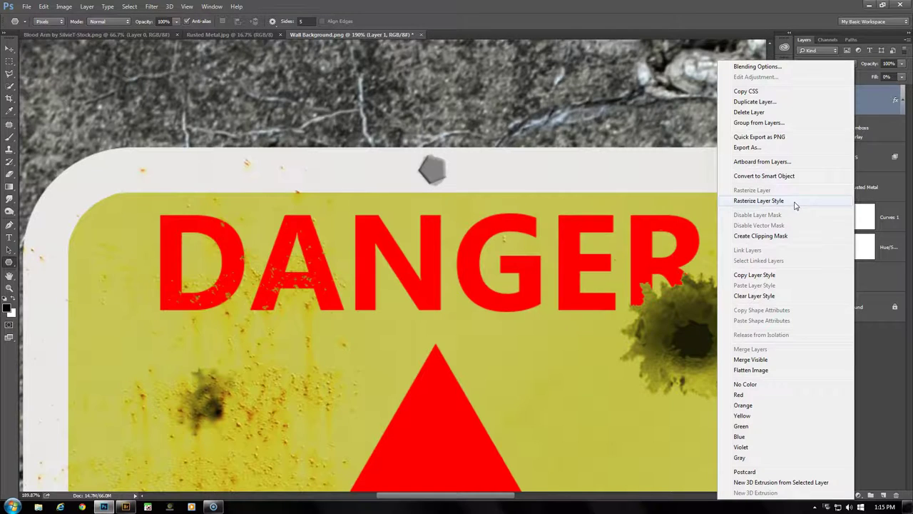
{"action": "left_click", "coordinate": [759, 200]}
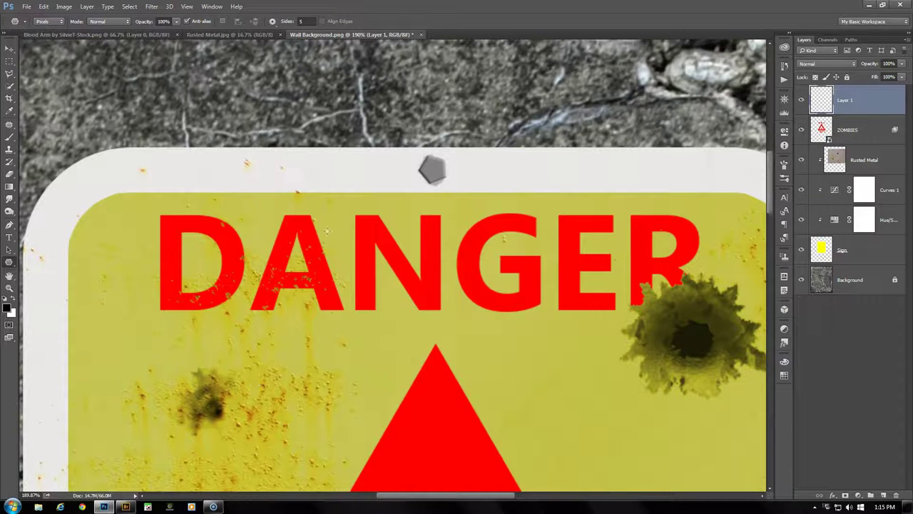
{"action": "left_click_drag", "start_coordinate": [430, 176], "coordinate": [437, 169]}
Step: Duplicate the Rusted Metal layer and place the copy above Layer 1 at the top of the layer stack
{"action": "left_click", "coordinate": [874, 161]}
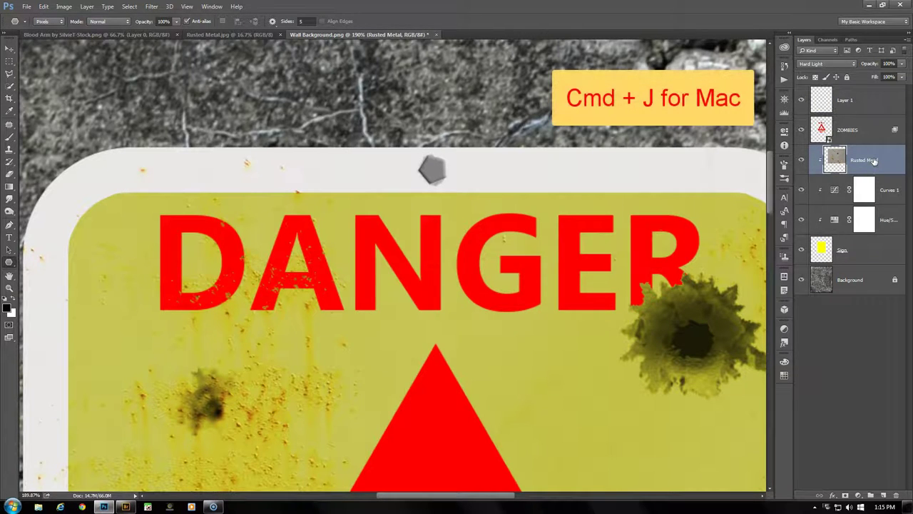
{"action": "key", "text": "ctrl+j"}
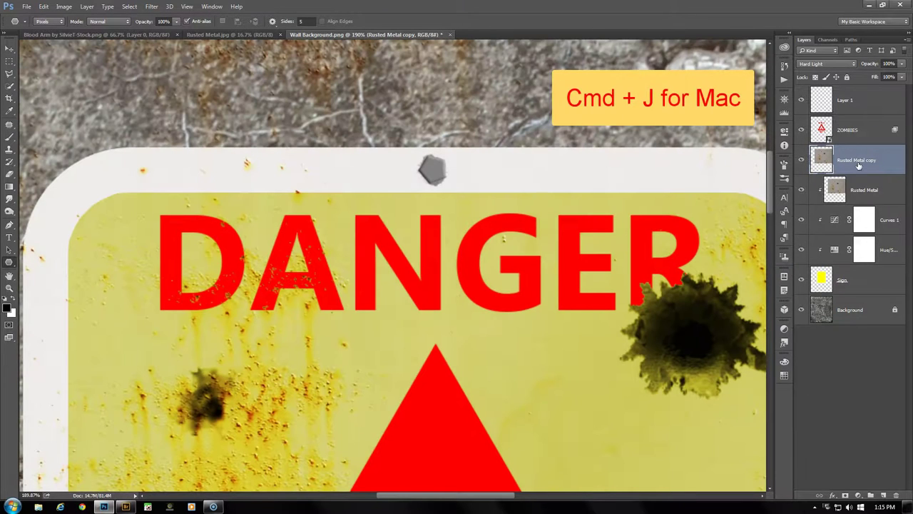
{"action": "left_click_drag", "start_coordinate": [859, 165], "coordinate": [865, 92]}
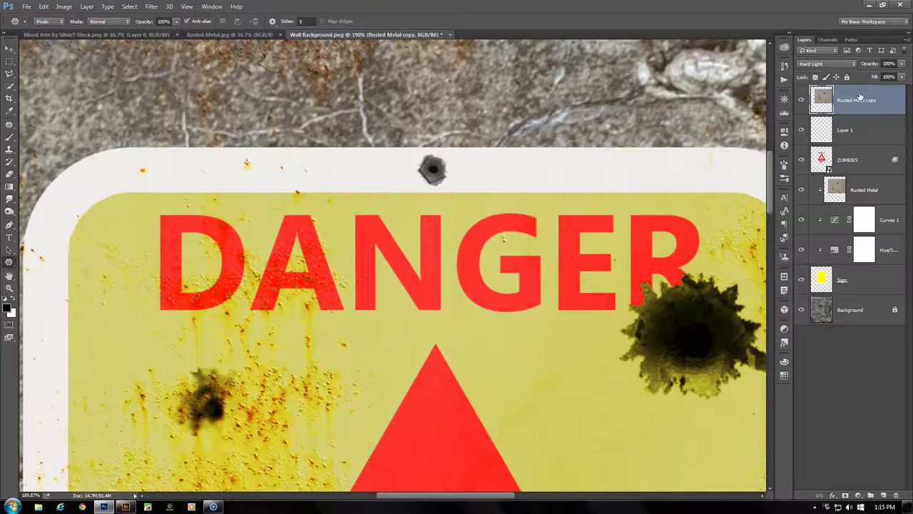
Step: Try the Normal and Dissolve blend modes on the Rusted Metal copy
{"action": "left_click", "coordinate": [848, 66]}
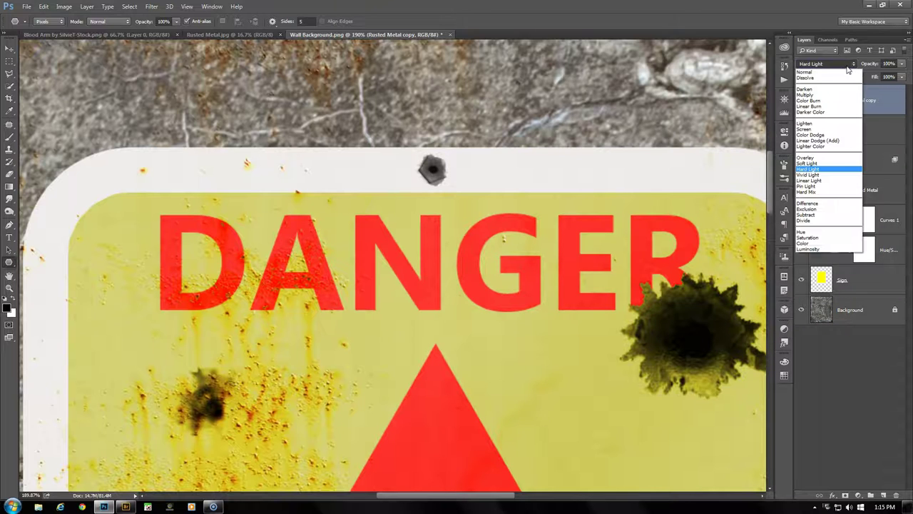
{"action": "left_click", "coordinate": [841, 75]}
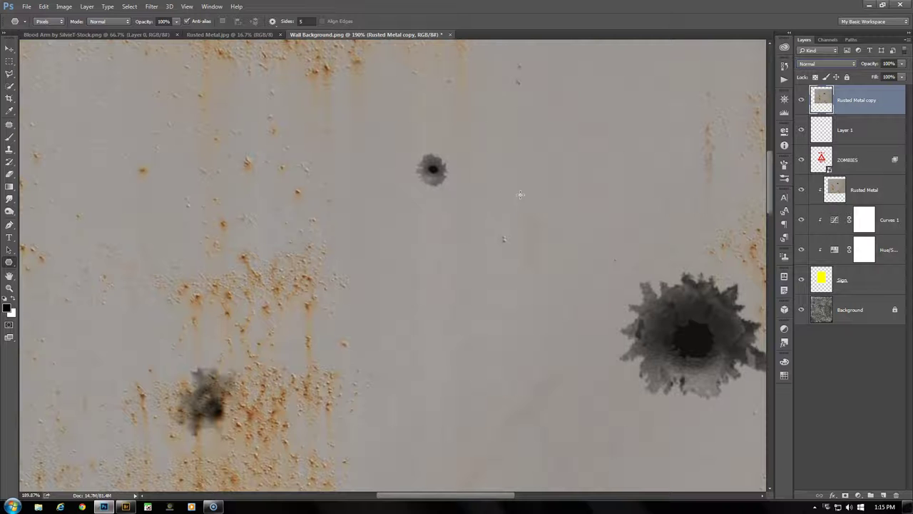
{"action": "key", "text": "shift+plus"}
{"action": "key", "text": "shift+plus"}
{"action": "key", "text": "shift+minus"}
Step: Set the Rusted Metal copy's blend mode to Darken
{"action": "left_click", "coordinate": [10, 49]}
{"action": "scroll", "coordinate": [491, 206], "scroll_direction": "down", "scroll_amount": 5}
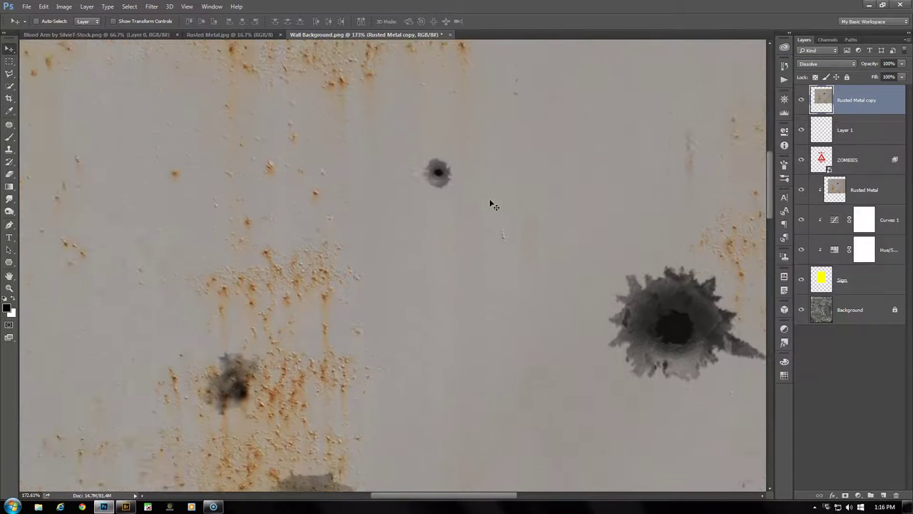
{"action": "scroll", "coordinate": [493, 211], "scroll_direction": "down", "scroll_amount": 1}
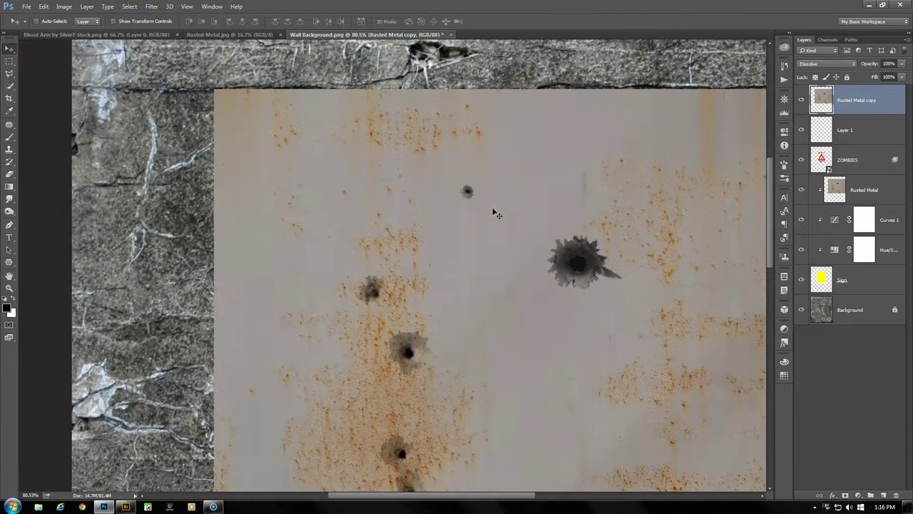
{"action": "left_click_drag", "start_coordinate": [516, 306], "coordinate": [483, 187]}
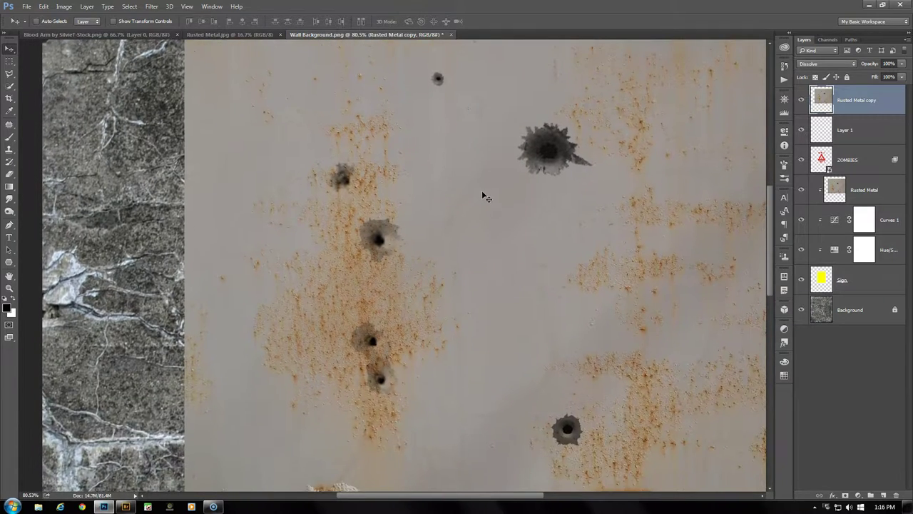
{"action": "scroll", "coordinate": [483, 192], "scroll_direction": "down", "scroll_amount": 1}
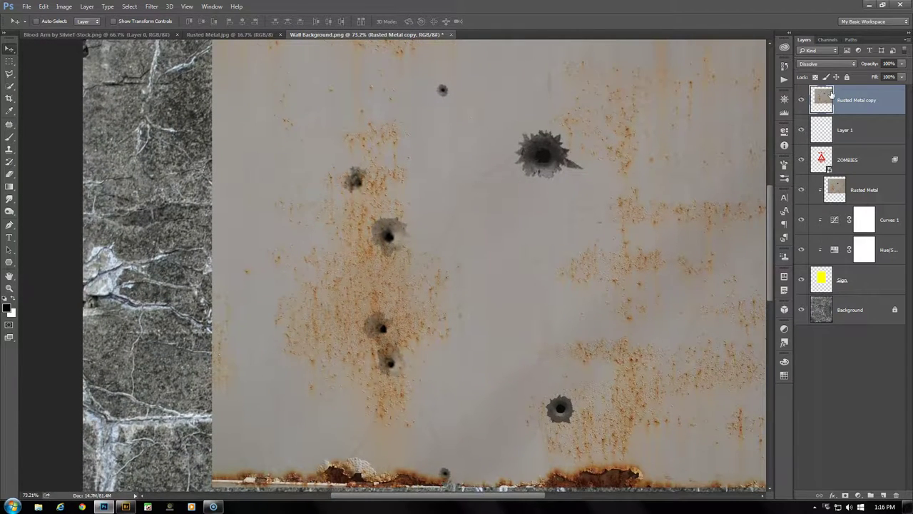
{"action": "left_click", "coordinate": [834, 65]}
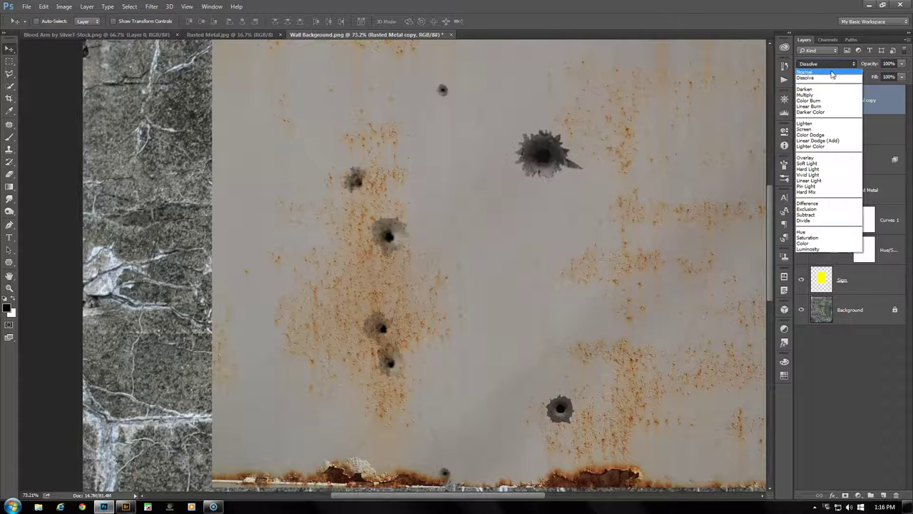
{"action": "left_click", "coordinate": [806, 90]}
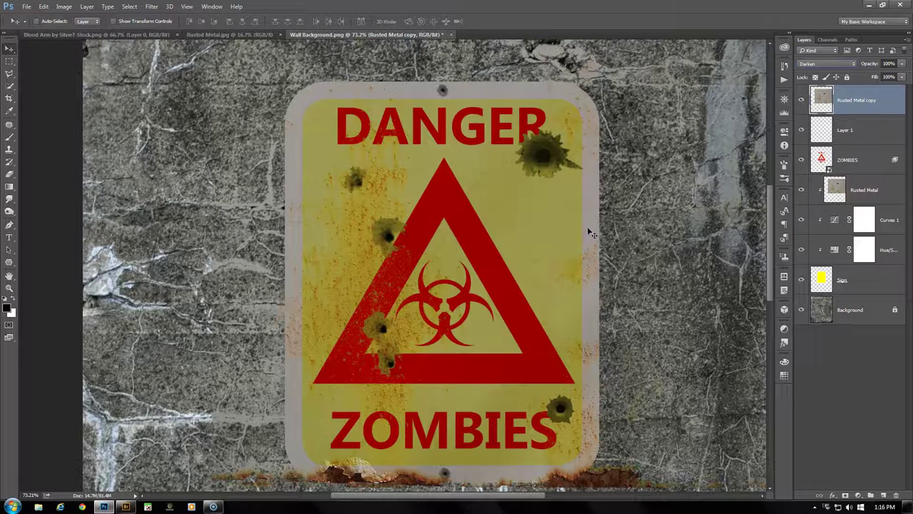
Step: Shift the Rusted Metal copy about 400 px left and slightly down so rust overlaps the bolts, and clip it to Layer 1
{"action": "left_click_drag", "start_coordinate": [579, 223], "coordinate": [445, 242]}
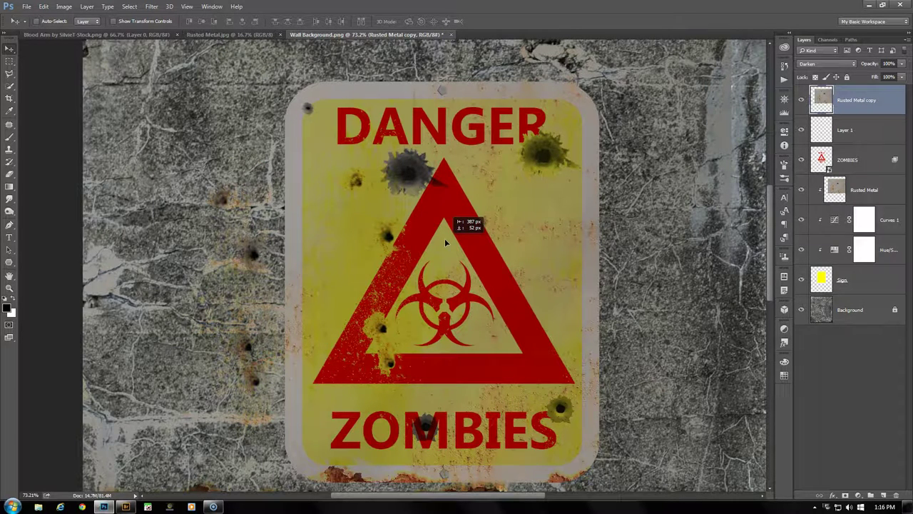
{"action": "mouse_move", "coordinate": [445, 242]}
{"action": "left_mouse_down"}
{"action": "mouse_move", "coordinate": [431, 240]}
{"action": "mouse_move", "coordinate": [438, 248]}
{"action": "left_mouse_up"}
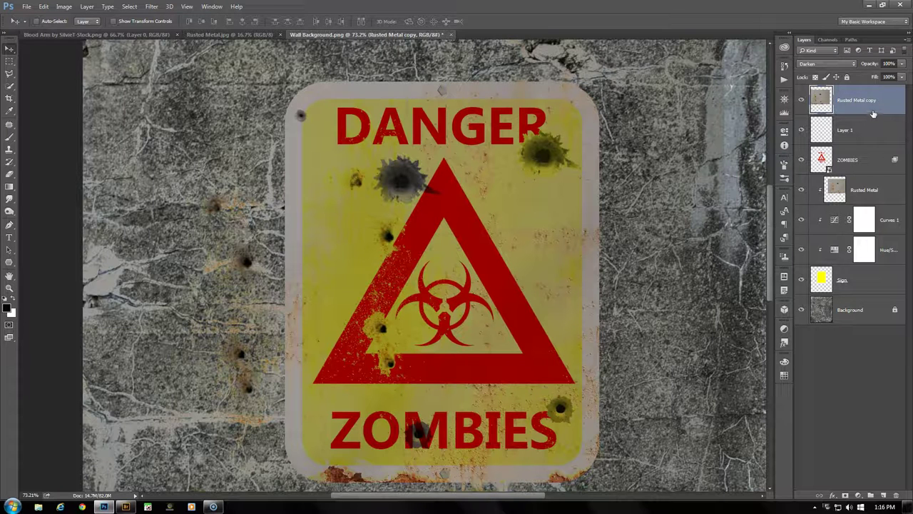
{"action": "left_click_drag", "start_coordinate": [877, 117], "coordinate": [878, 113]}
{"action": "left_click", "coordinate": [879, 113], "text": "alt"}
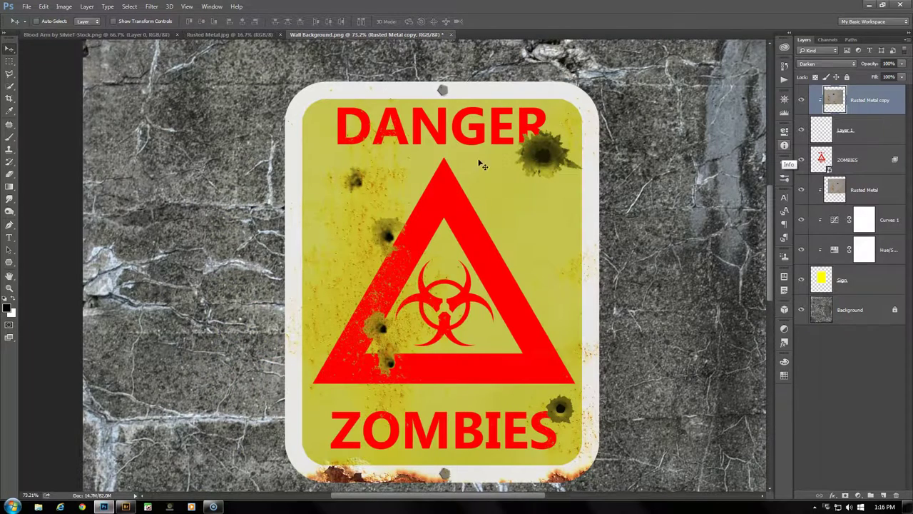
Step: Examine the rust texture on the upper bolt up close and its look within the whole sign
{"action": "double_click", "coordinate": [10, 288]}
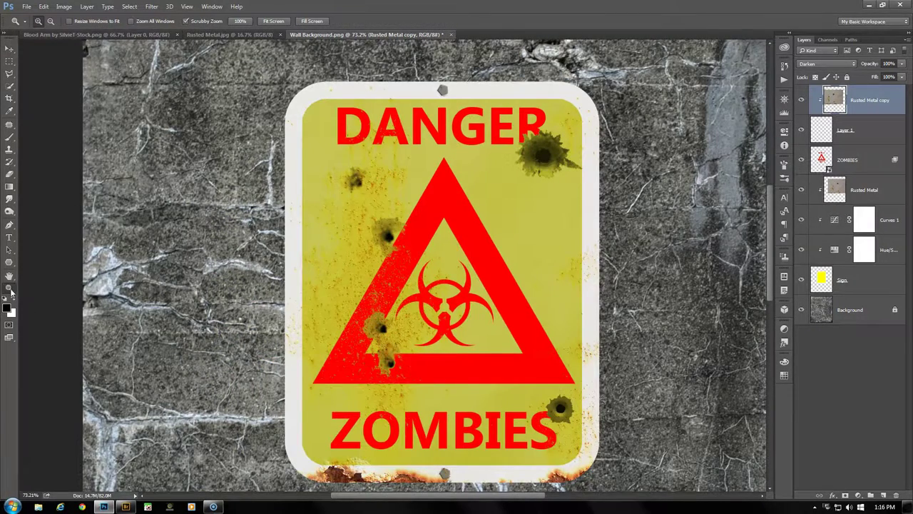
{"action": "scroll", "coordinate": [473, 159], "scroll_direction": "up", "scroll_amount": 3}
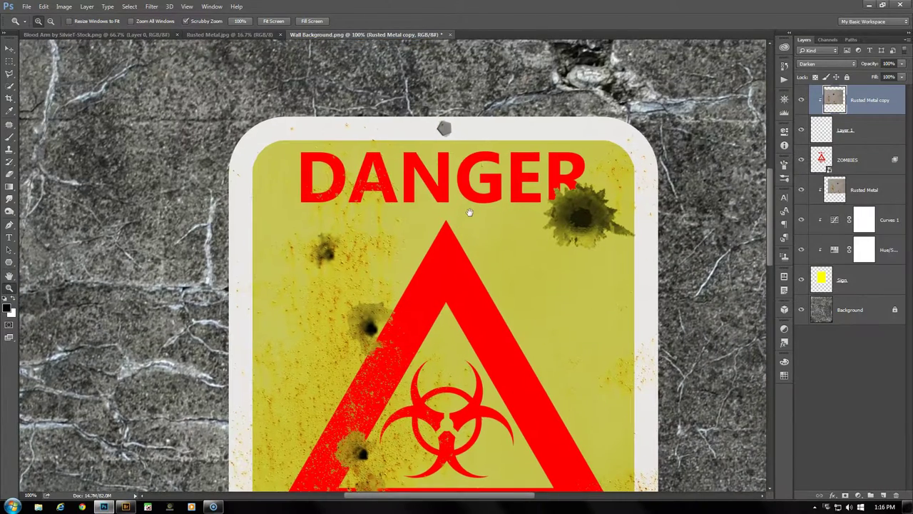
{"action": "scroll", "coordinate": [464, 178], "scroll_direction": "up", "scroll_amount": 1}
{"action": "scroll", "coordinate": [457, 138], "scroll_direction": "up", "scroll_amount": 5}
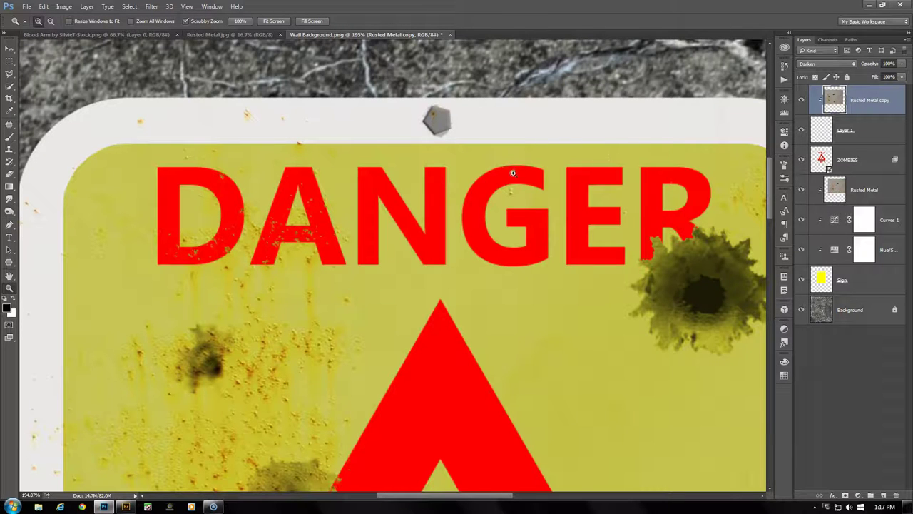
{"action": "scroll", "coordinate": [553, 207], "scroll_direction": "down", "scroll_amount": 5}
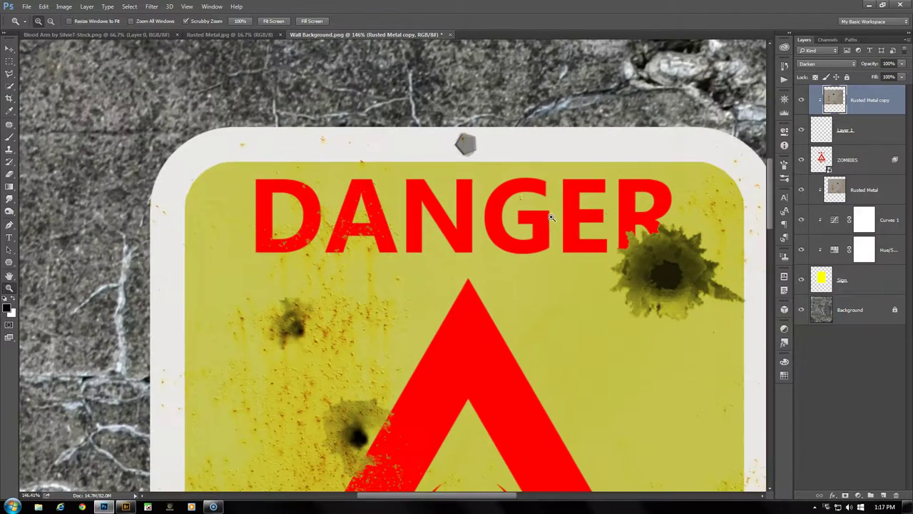
{"action": "left_click_drag", "start_coordinate": [547, 367], "coordinate": [518, 245]}
{"action": "scroll", "coordinate": [528, 299], "scroll_direction": "down", "scroll_amount": 4}
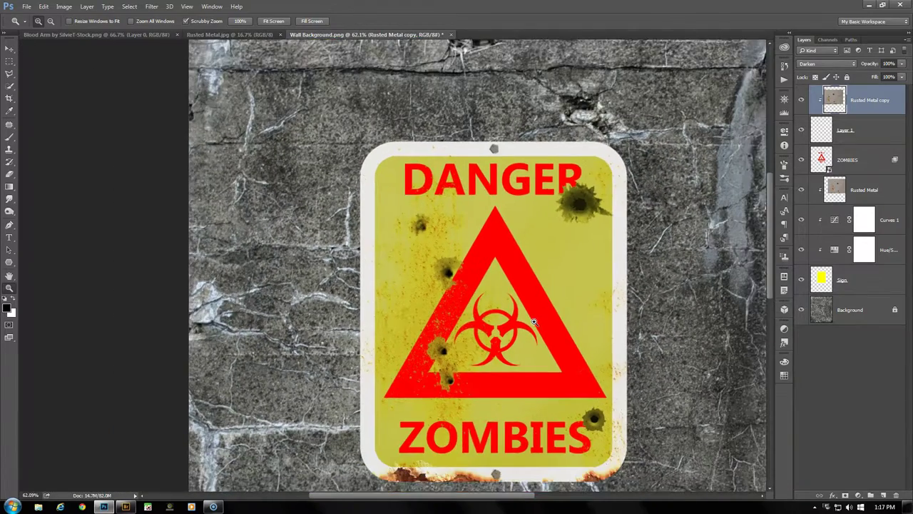
{"action": "scroll", "coordinate": [534, 322], "scroll_direction": "down", "scroll_amount": 1}
{"action": "left_click_drag", "start_coordinate": [555, 346], "coordinate": [503, 254]}
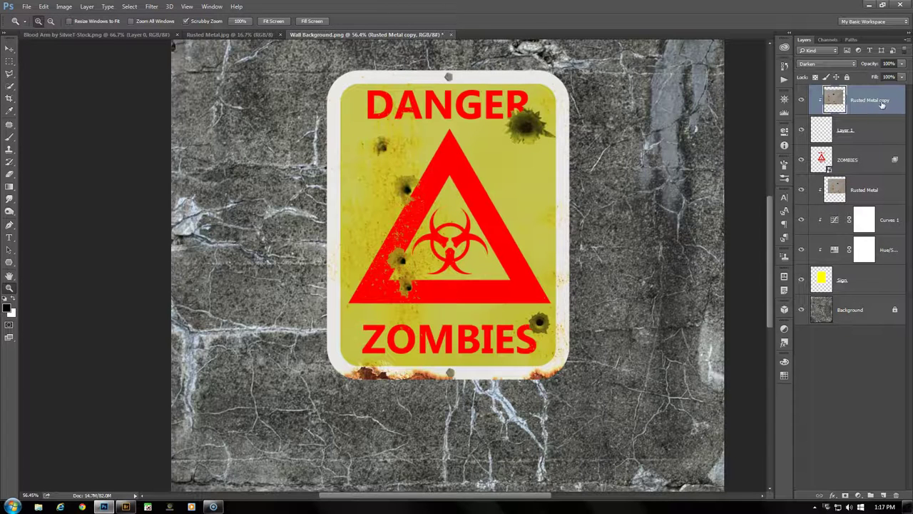
Step: Group all the sign's layers, from the Rusted Metal copy down to Sign, leaving the Background outside
{"action": "left_click", "coordinate": [867, 286], "text": "shift"}
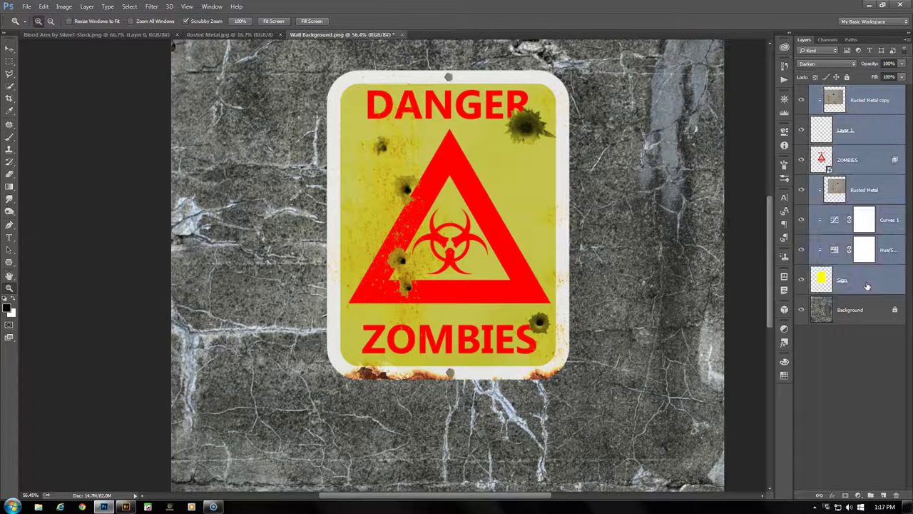
{"action": "key", "text": "ctrl+g"}
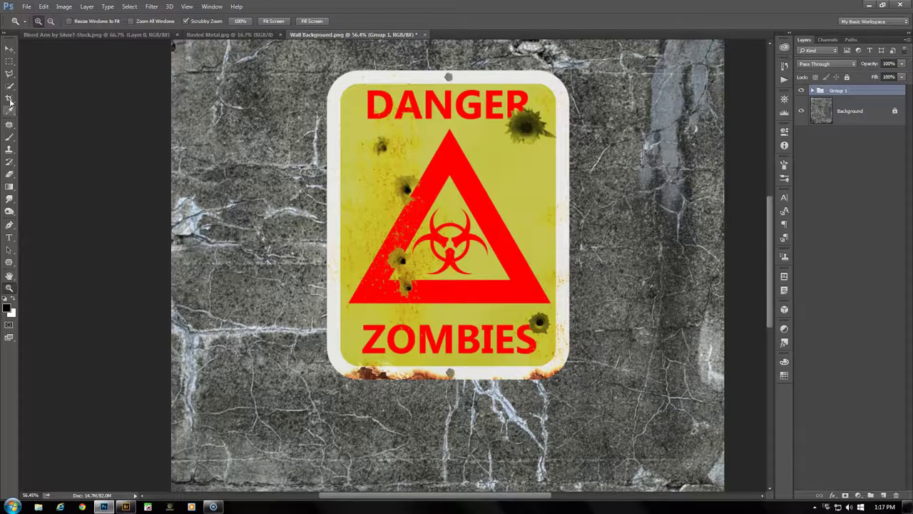
{"action": "left_click", "coordinate": [10, 50]}
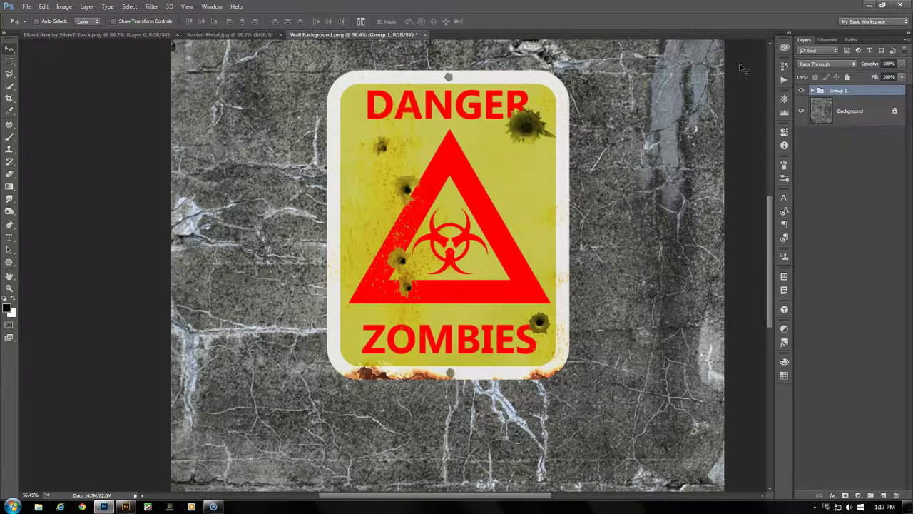
Step: Add a black Multiply drop shadow to Group 1 with 70% opacity, 120° angle, 10 px distance, 10% spread and 38 px size
{"action": "scroll", "coordinate": [601, 291], "scroll_direction": "down", "scroll_amount": 2}
{"action": "scroll", "coordinate": [601, 293], "scroll_direction": "down", "scroll_amount": 2}
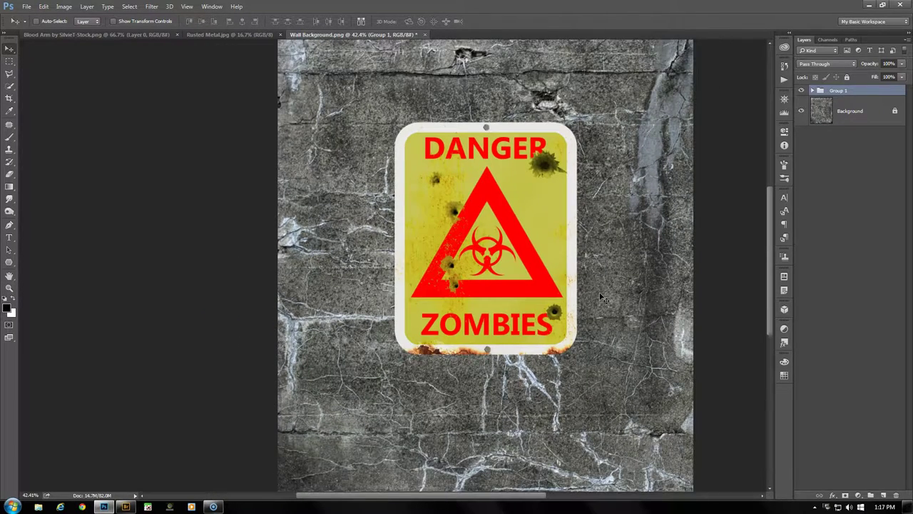
{"action": "left_click_drag", "start_coordinate": [524, 223], "coordinate": [523, 140]}
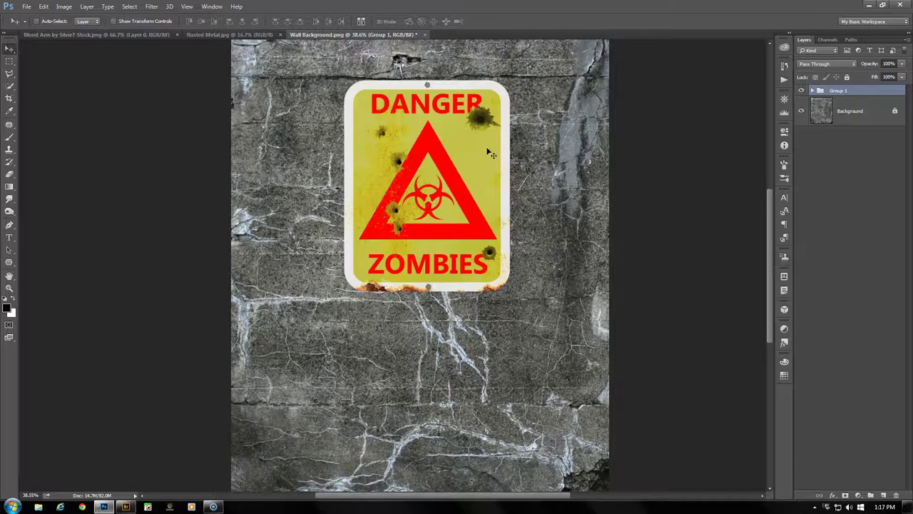
{"action": "left_click", "coordinate": [832, 495]}
{"action": "left_click", "coordinate": [849, 488]}
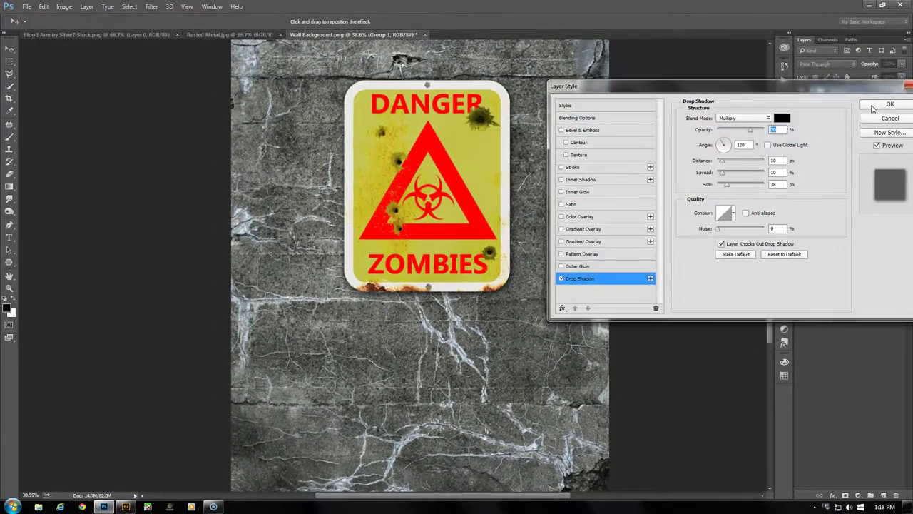
{"action": "left_click", "coordinate": [872, 108]}
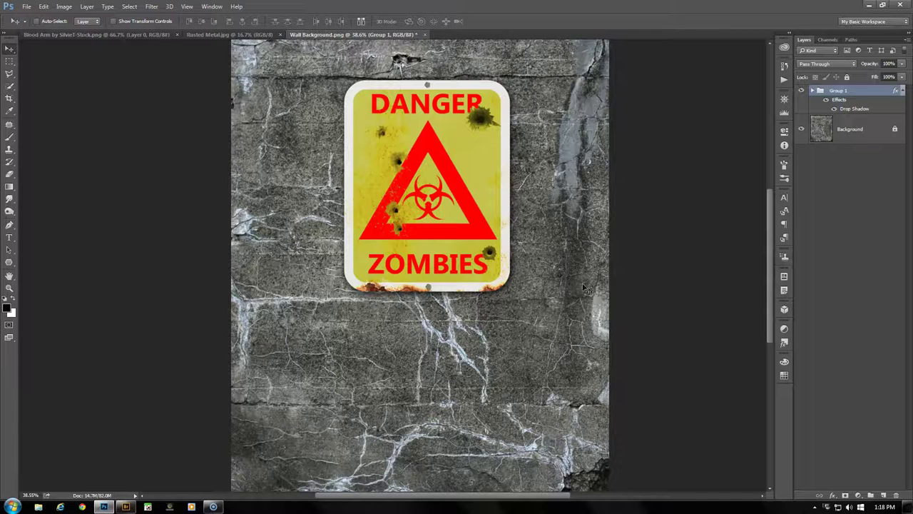
Step: Bring the bloody arm from the Blood Arm document into the wall image, reaching up from the wall's lower-left corner beneath the sign
{"action": "scroll", "coordinate": [582, 281], "scroll_direction": "down", "scroll_amount": 1}
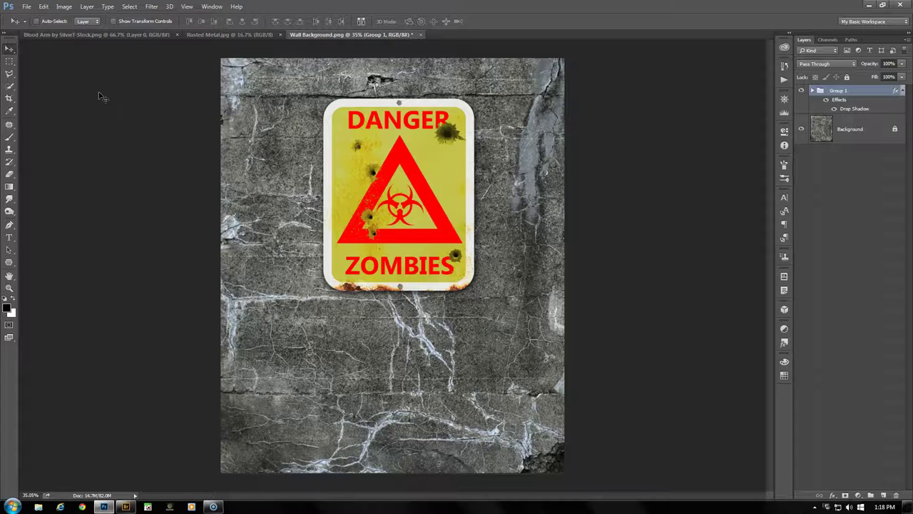
{"action": "left_click", "coordinate": [99, 34]}
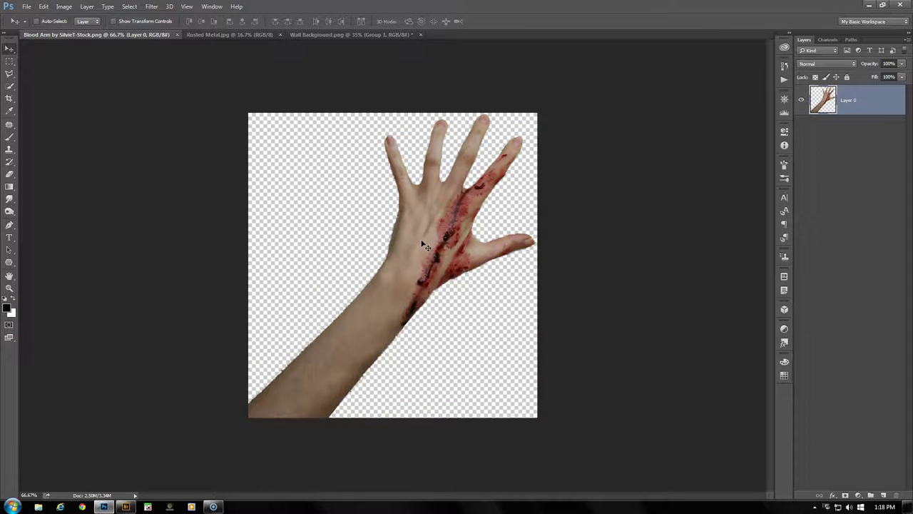
{"action": "left_click_drag", "start_coordinate": [421, 244], "coordinate": [306, 384]}
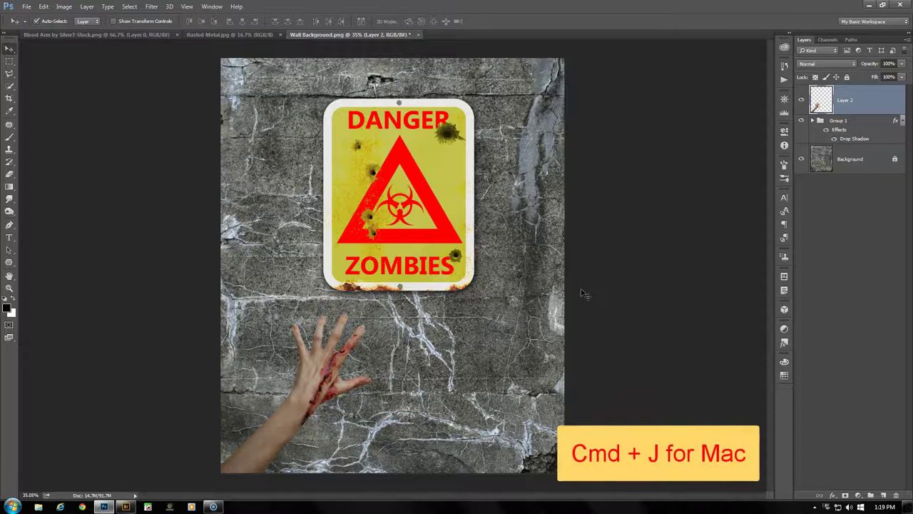
Step: Duplicate the arm layer and apply a High Pass filter with a 5.0 pixel radius to the copy
{"action": "key", "text": "ctrl+j"}
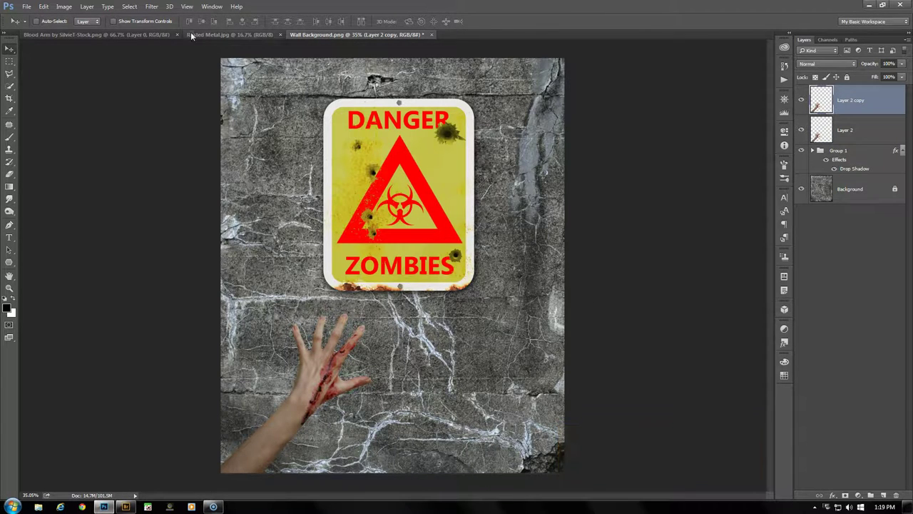
{"action": "left_click", "coordinate": [152, 7]}
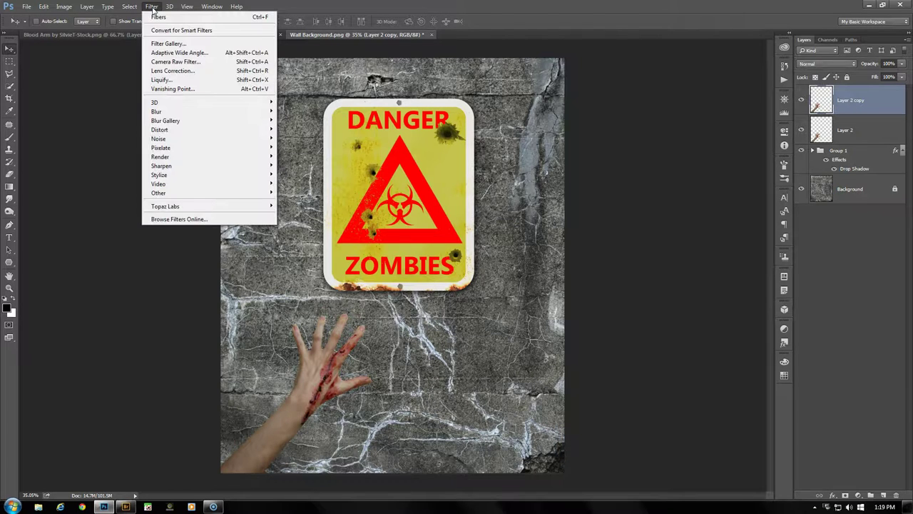
{"action": "mouse_move", "coordinate": [164, 193]}
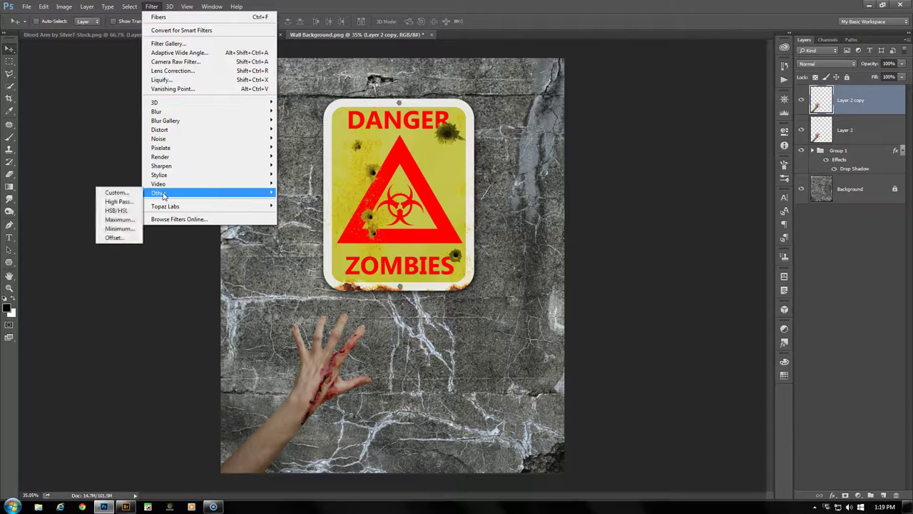
{"action": "left_click", "coordinate": [132, 204]}
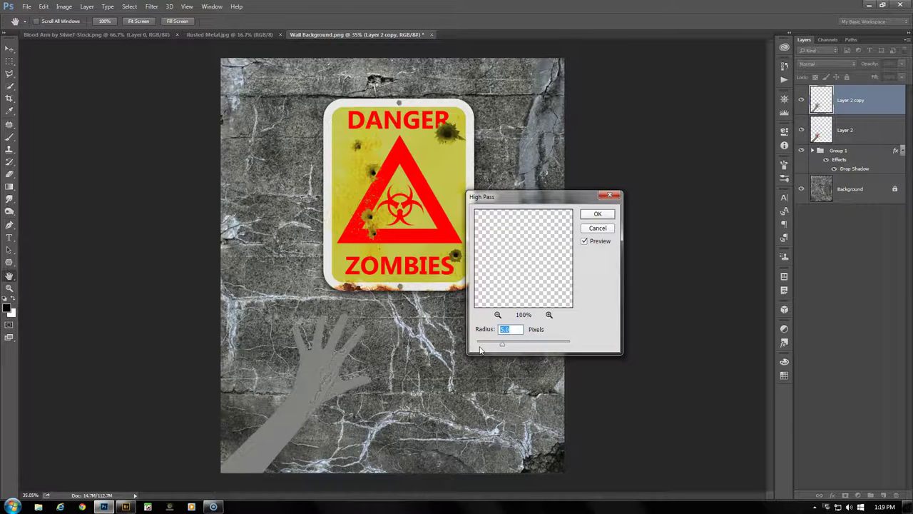
{"action": "left_click", "coordinate": [596, 217]}
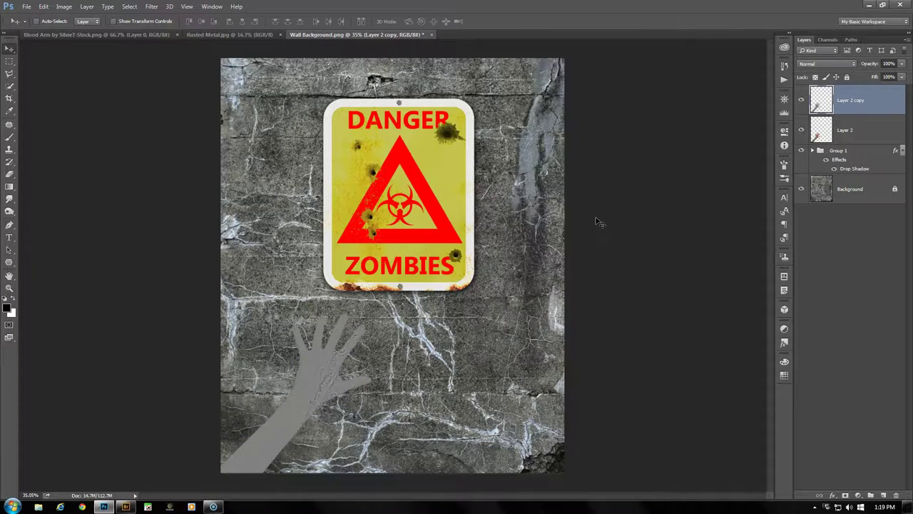
Step: Desaturate the High Pass copy of the arm
{"action": "left_click", "coordinate": [65, 8]}
{"action": "mouse_move", "coordinate": [75, 30]}
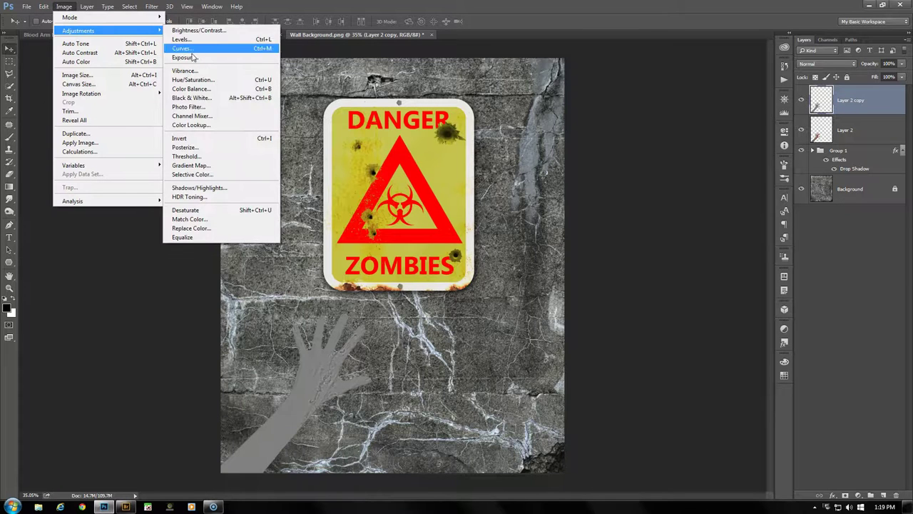
{"action": "left_click", "coordinate": [198, 211]}
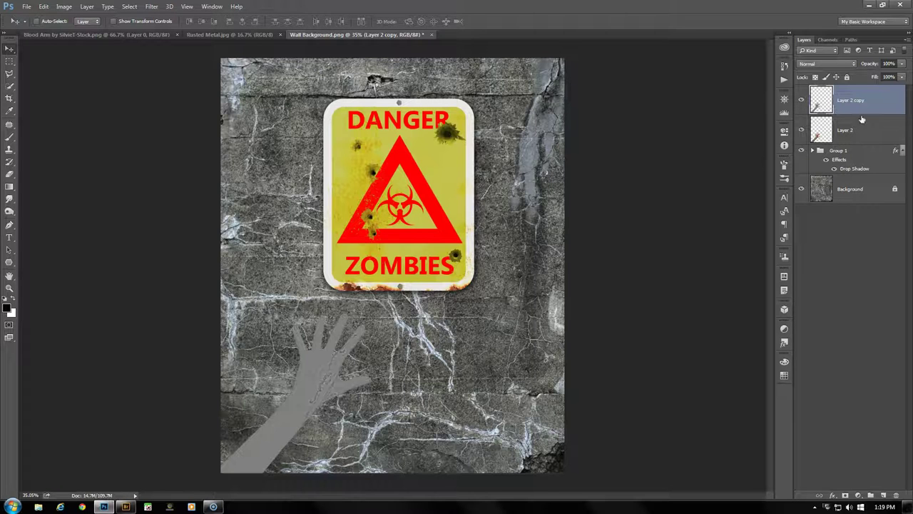
Step: Set the Layer 2 copy's blend mode to Hard Light and merge it down into Layer 2
{"action": "left_click", "coordinate": [846, 66]}
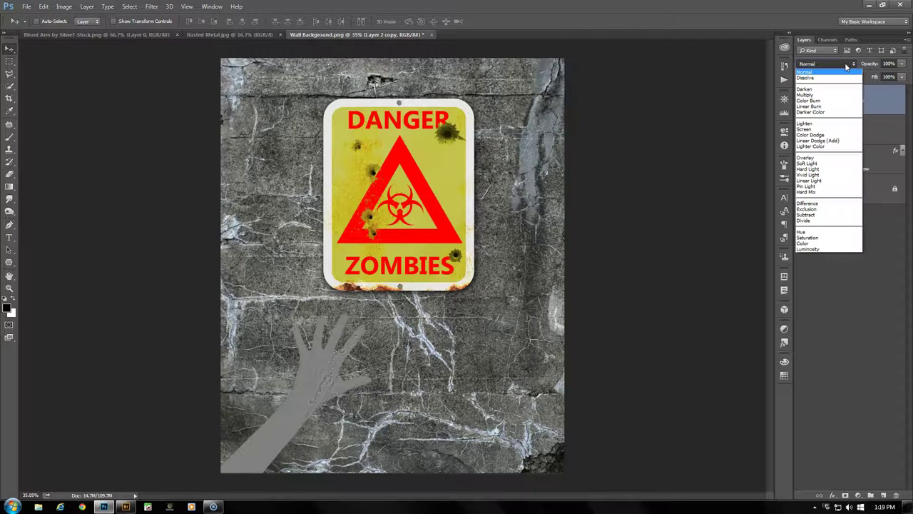
{"action": "left_click", "coordinate": [838, 172]}
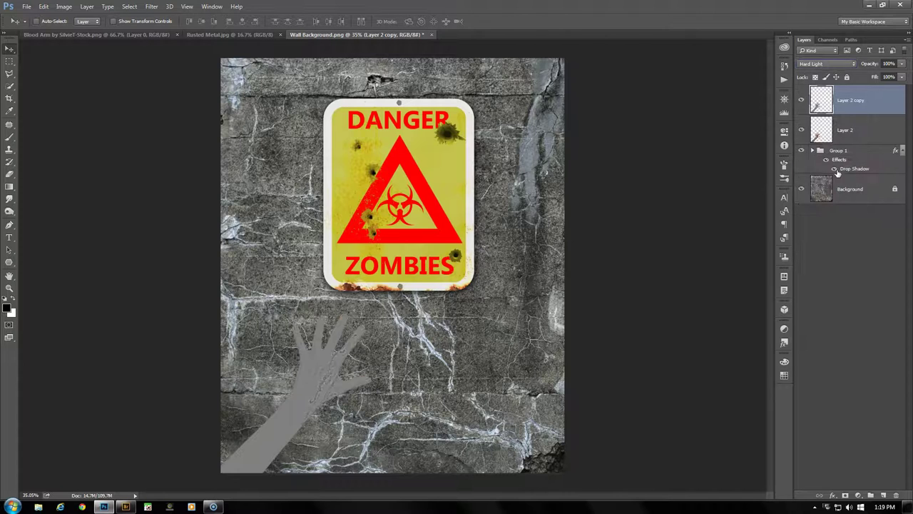
{"action": "right_click", "coordinate": [866, 100]}
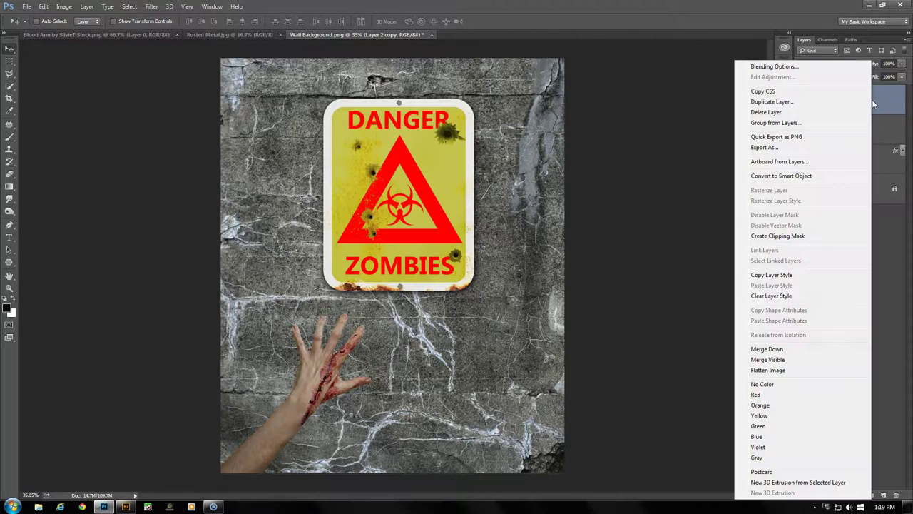
{"action": "left_click", "coordinate": [783, 349]}
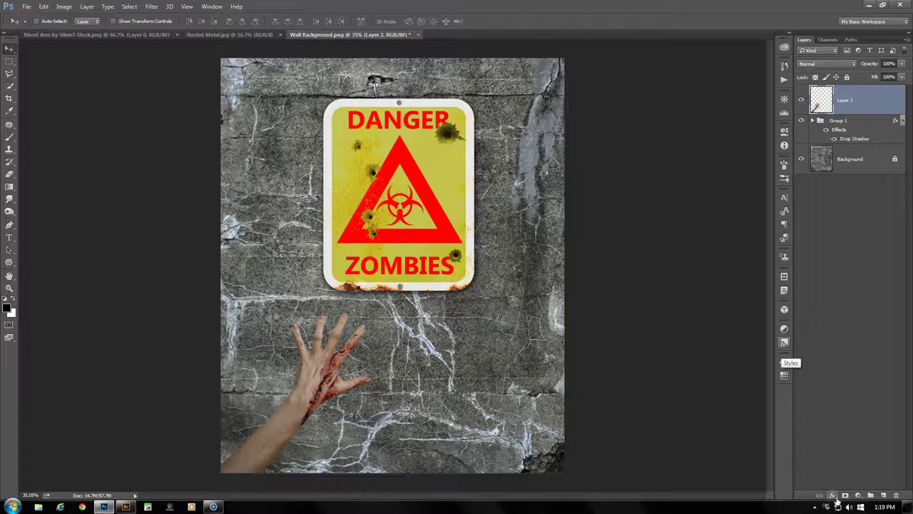
Step: Give the arm layer a black Multiply drop shadow with 70% opacity, 120° angle, 10 px distance, 10% spread and 38 px size
{"action": "left_click", "coordinate": [832, 495]}
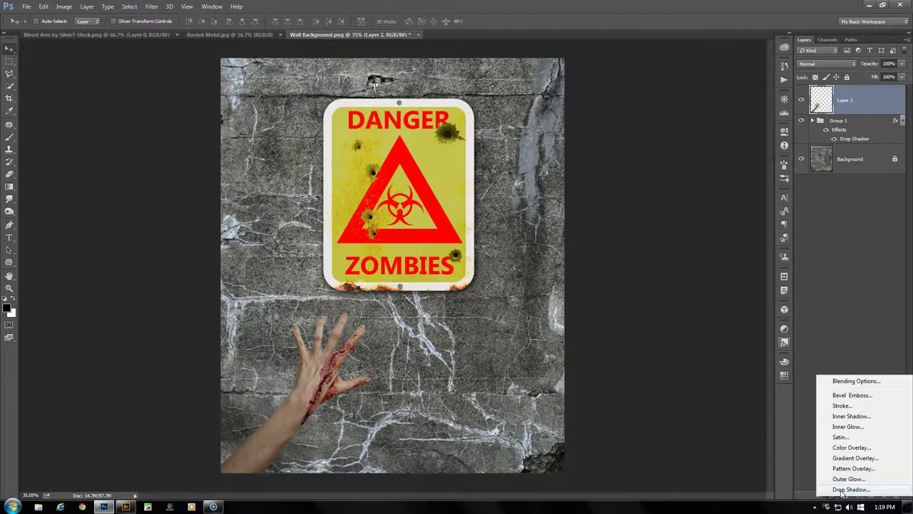
{"action": "left_click", "coordinate": [849, 489]}
{"action": "left_click_drag", "start_coordinate": [385, 87], "coordinate": [597, 98]}
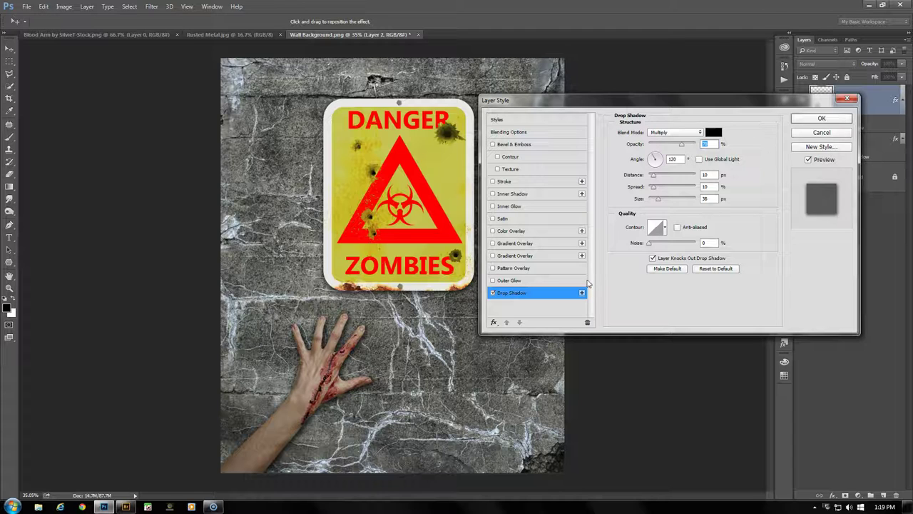
{"action": "left_click", "coordinate": [819, 121]}
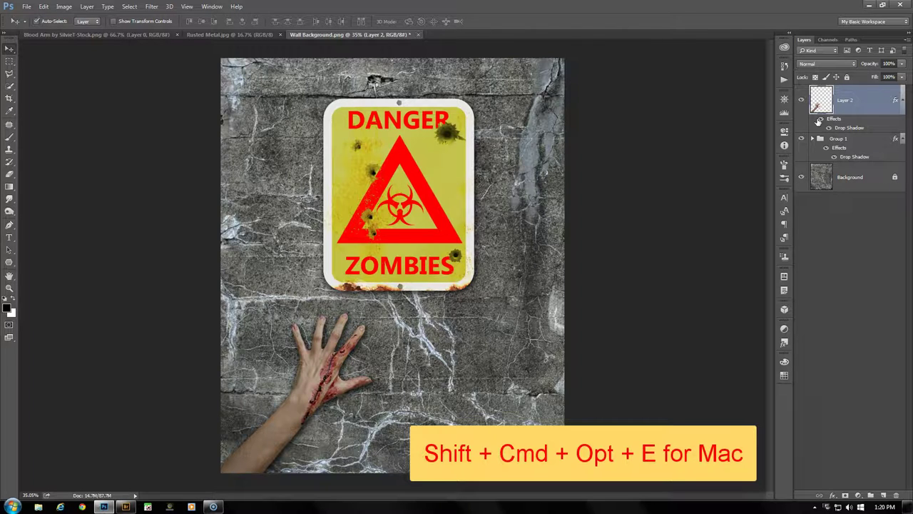
Step: Stamp all visible layers into a new layer and add a Curves adjustment above it using the Strong Contrast (RGB) preset
{"action": "key", "text": "shift+ctrl+alt+e"}
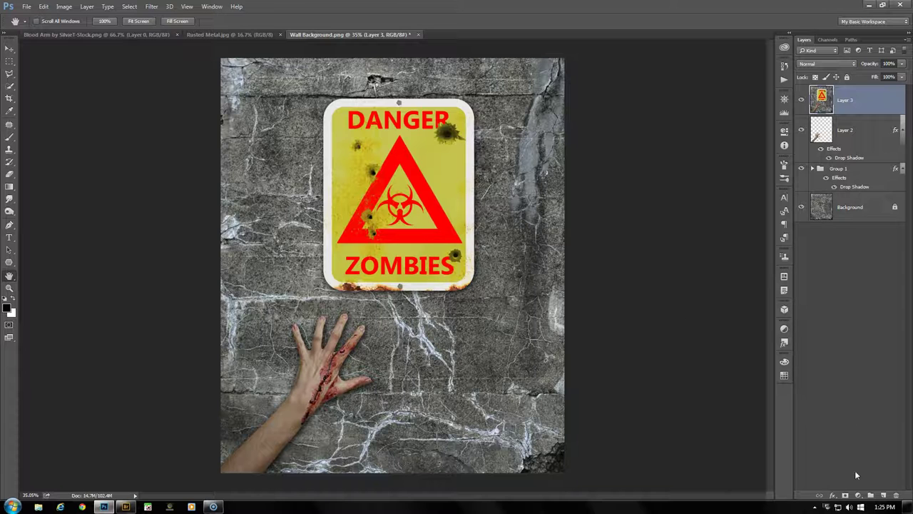
{"action": "left_click", "coordinate": [858, 495]}
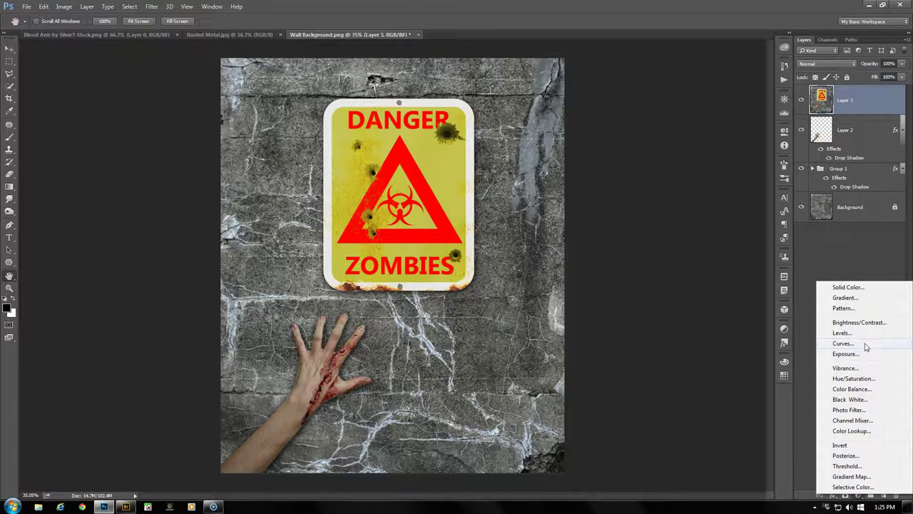
{"action": "left_click", "coordinate": [843, 343]}
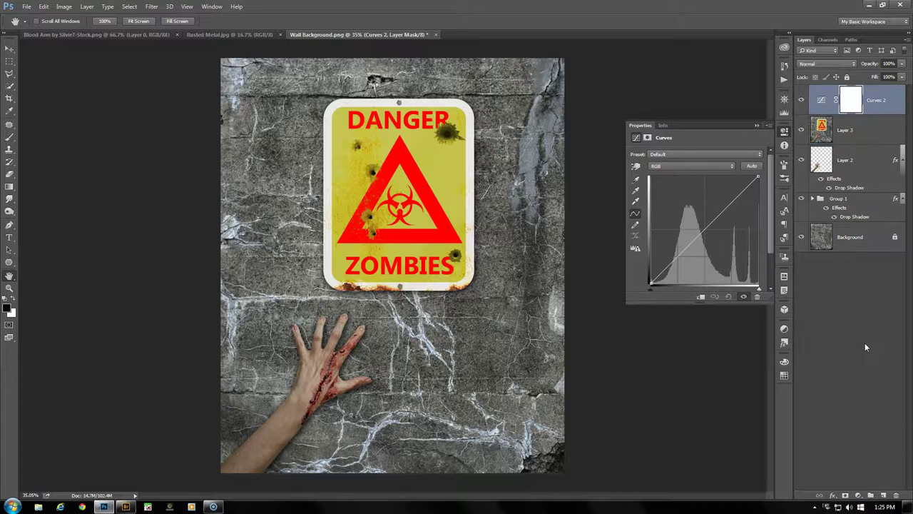
{"action": "left_click", "coordinate": [754, 155]}
{"action": "left_click", "coordinate": [721, 241]}
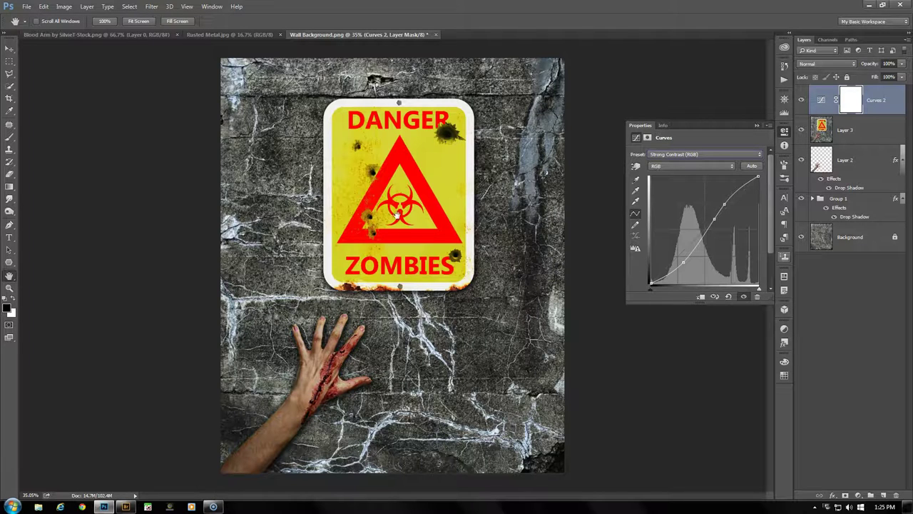
Step: Paint black over the sign on the Curves layer mask with a 500 px brush to exclude the sign from the contrast adjustment
{"action": "left_click", "coordinate": [852, 101]}
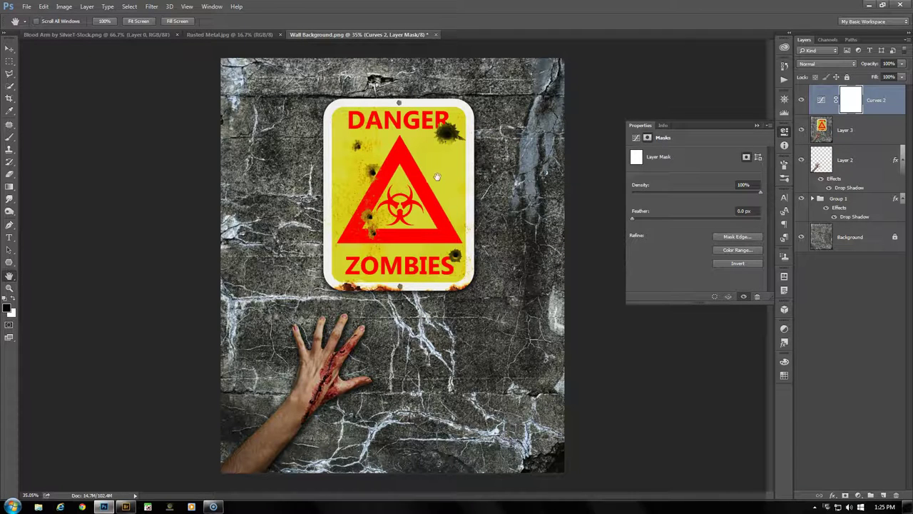
{"action": "left_click", "coordinate": [9, 138]}
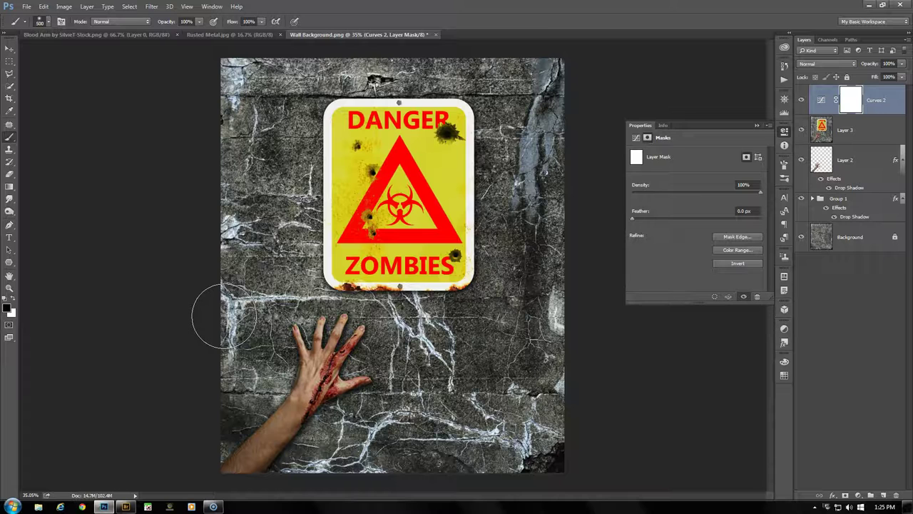
{"action": "mouse_move", "coordinate": [403, 153]}
{"action": "left_mouse_down"}
{"action": "mouse_move", "coordinate": [449, 153]}
{"action": "mouse_move", "coordinate": [443, 132]}
{"action": "mouse_move", "coordinate": [355, 131]}
{"action": "mouse_move", "coordinate": [364, 181]}
{"action": "mouse_move", "coordinate": [349, 214]}
{"action": "mouse_move", "coordinate": [351, 254]}
{"action": "mouse_move", "coordinate": [400, 278]}
{"action": "mouse_move", "coordinate": [431, 278]}
{"action": "mouse_move", "coordinate": [432, 257]}
{"action": "mouse_move", "coordinate": [387, 203]}
{"action": "mouse_move", "coordinate": [424, 156]}
{"action": "mouse_move", "coordinate": [453, 154]}
{"action": "mouse_move", "coordinate": [456, 214]}
{"action": "mouse_move", "coordinate": [432, 261]}
{"action": "mouse_move", "coordinate": [379, 220]}
{"action": "mouse_move", "coordinate": [353, 153]}
{"action": "mouse_move", "coordinate": [357, 127]}
{"action": "left_mouse_up"}
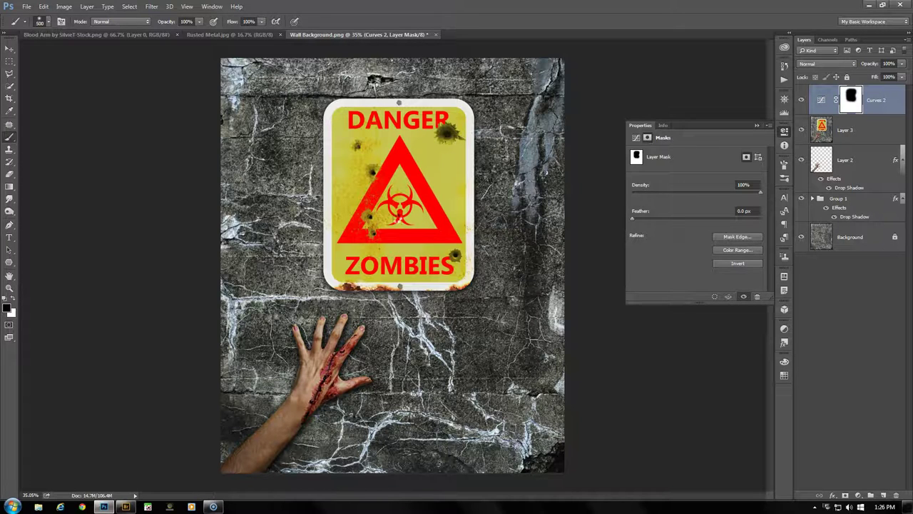
Step: Stamp all visible layers into a new top layer and desaturate it
{"action": "key", "text": "ctrl+shift+alt+e"}
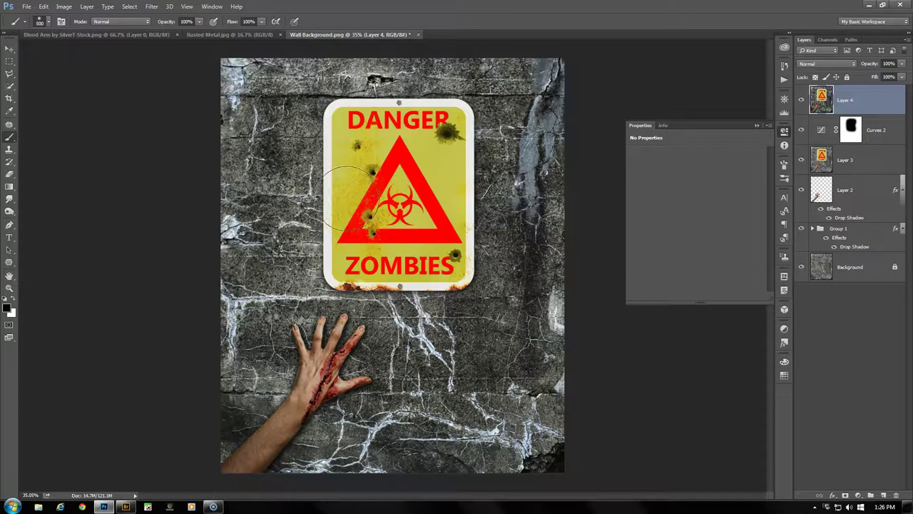
{"action": "left_click", "coordinate": [64, 7]}
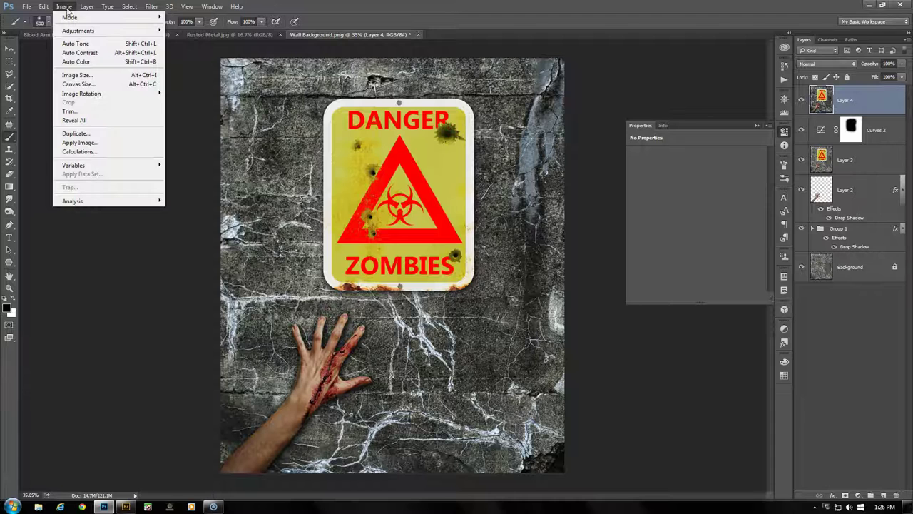
{"action": "mouse_move", "coordinate": [143, 31]}
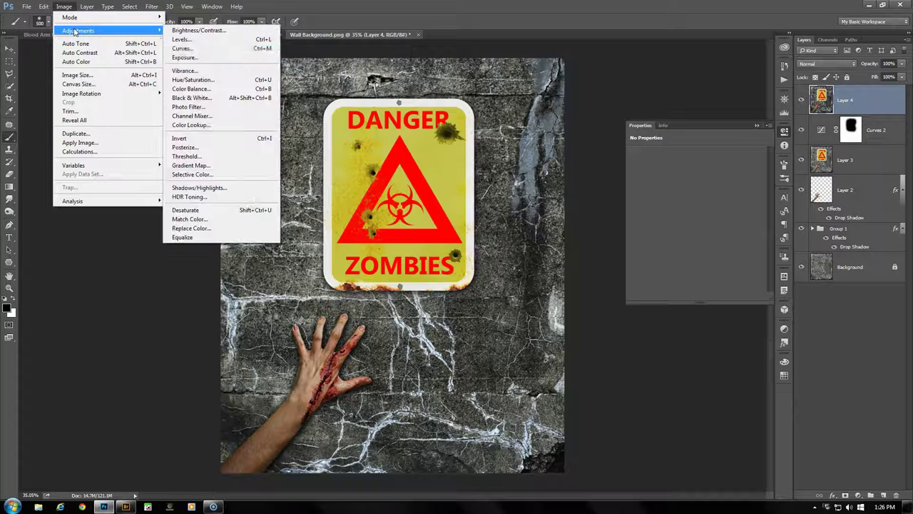
{"action": "left_click", "coordinate": [194, 209]}
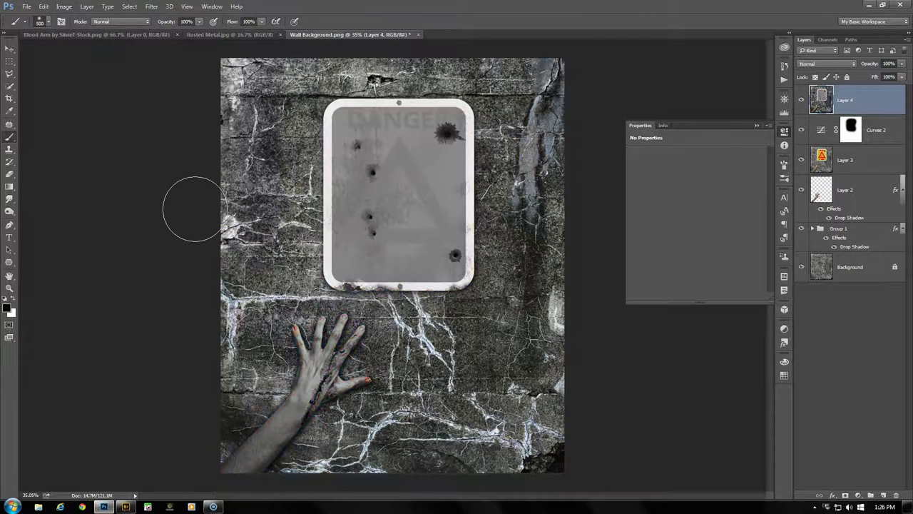
Step: Apply a High Pass filter with a 3 pixel radius to the desaturated Layer 4
{"action": "left_click", "coordinate": [152, 7]}
{"action": "mouse_move", "coordinate": [159, 198]}
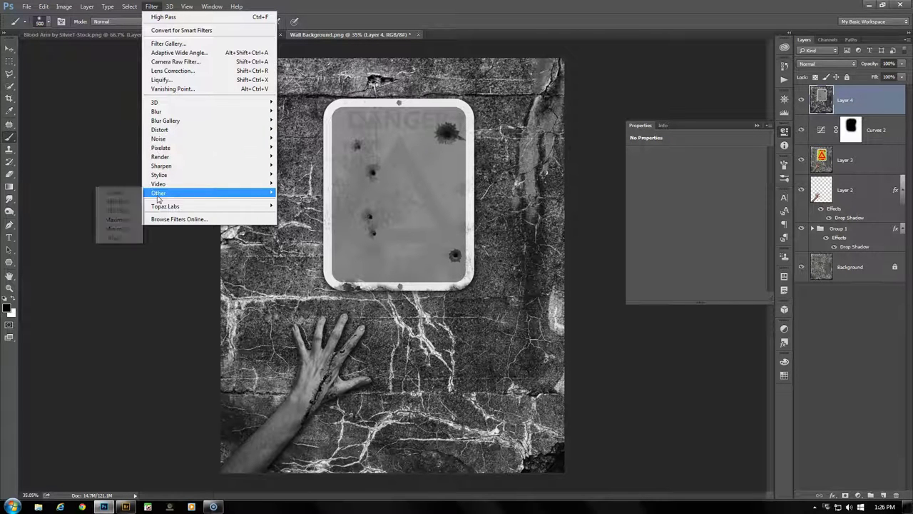
{"action": "left_click", "coordinate": [126, 201]}
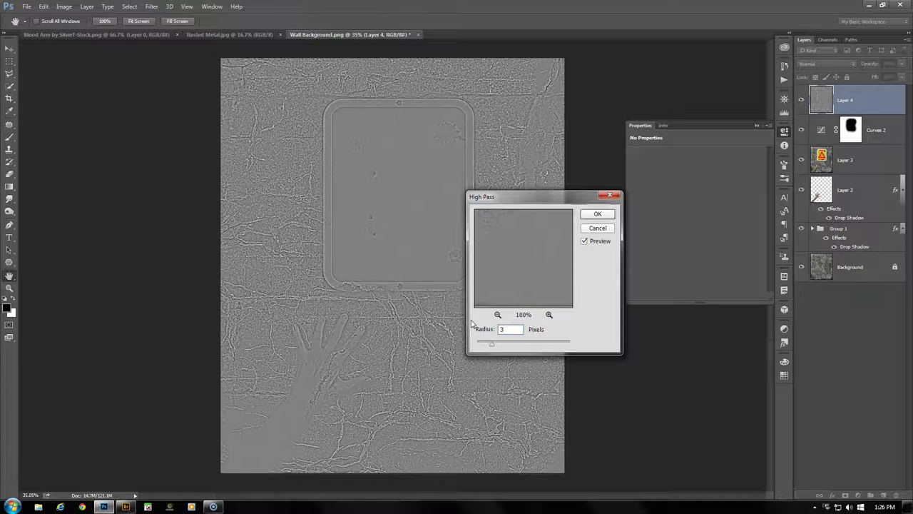
{"action": "left_click", "coordinate": [598, 214]}
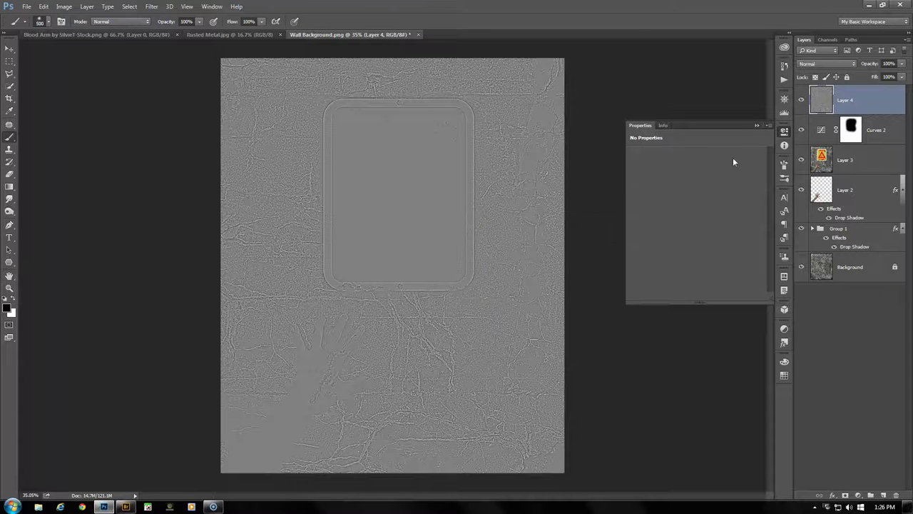
Step: Try the Soft Light and Vivid Light blending modes on the High Pass layer, settling on Hard Light
{"action": "left_click", "coordinate": [847, 63]}
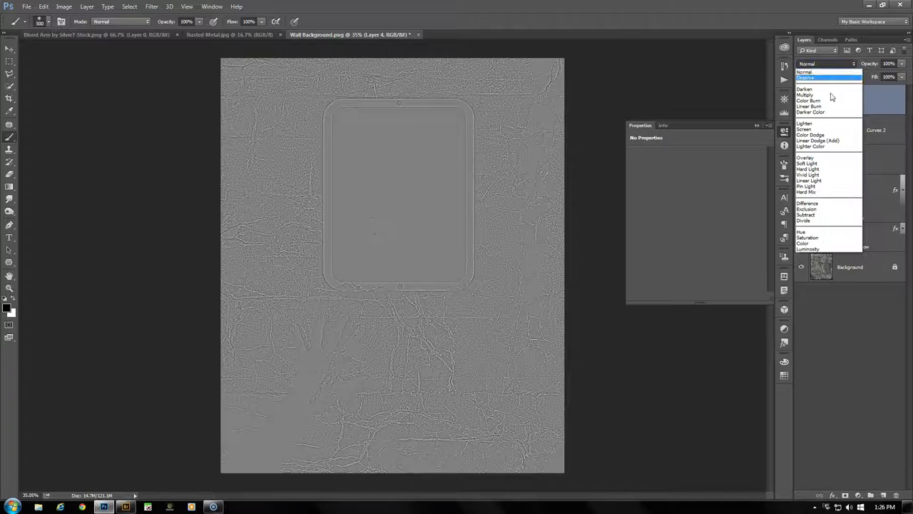
{"action": "left_click", "coordinate": [822, 165]}
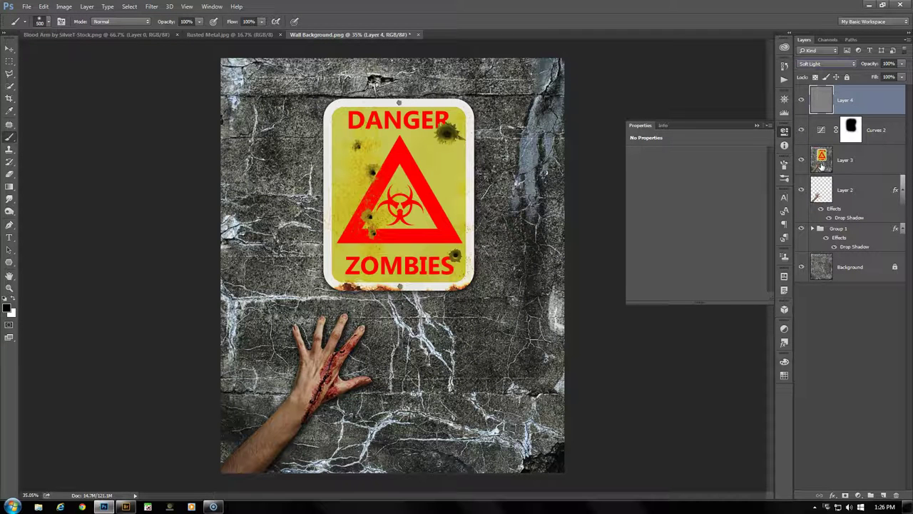
{"action": "left_click", "coordinate": [837, 63]}
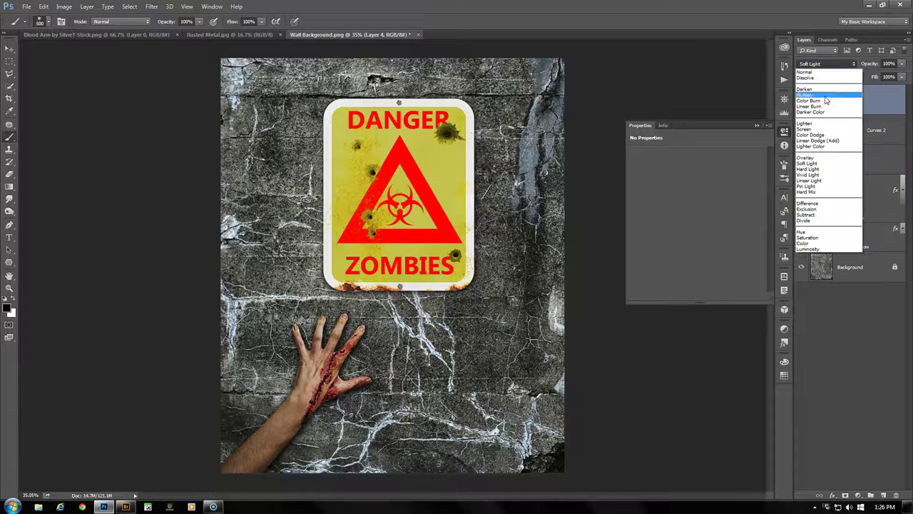
{"action": "left_click", "coordinate": [813, 174]}
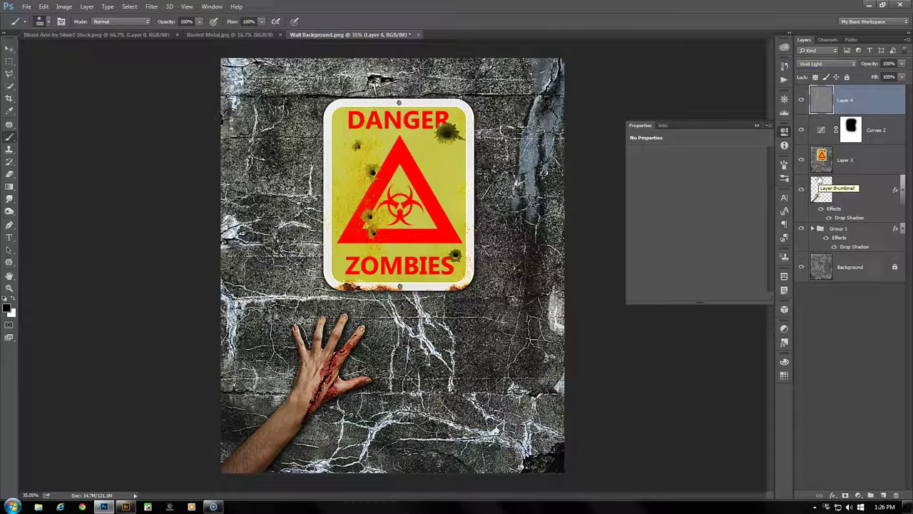
{"action": "left_click", "coordinate": [845, 65]}
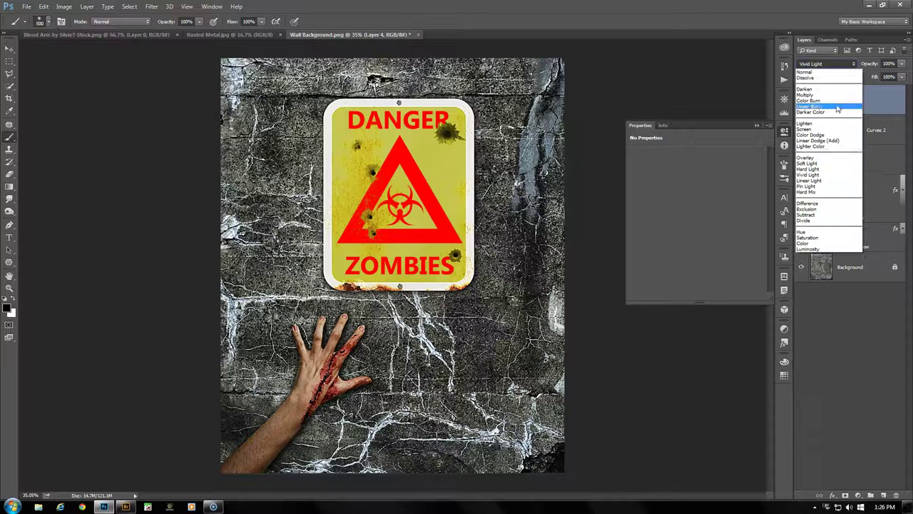
{"action": "left_click", "coordinate": [826, 170]}
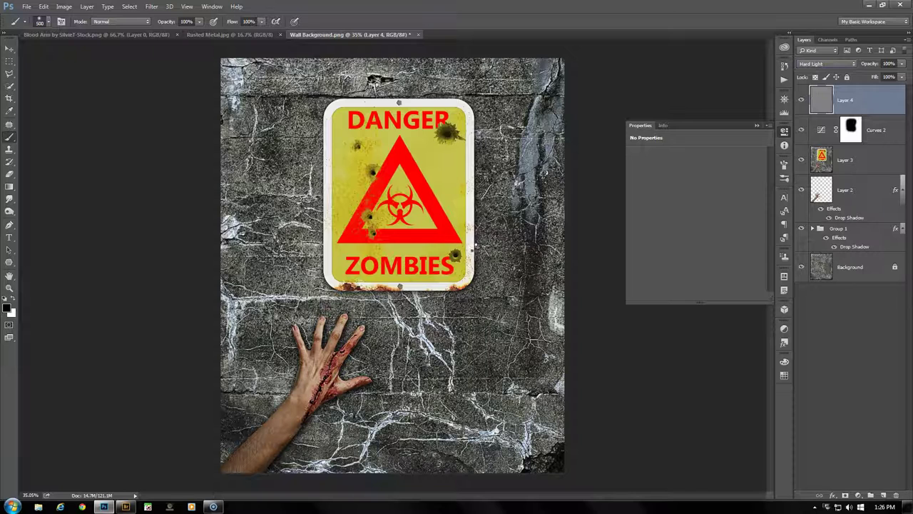
Step: Stamp all visible layers into a new Multiply layer and mask out its centre in black with a 500 px brush, leaving only the edges darkened
{"action": "key", "text": "ctrl+shift+alt+n"}
{"action": "left_click", "coordinate": [830, 64]}
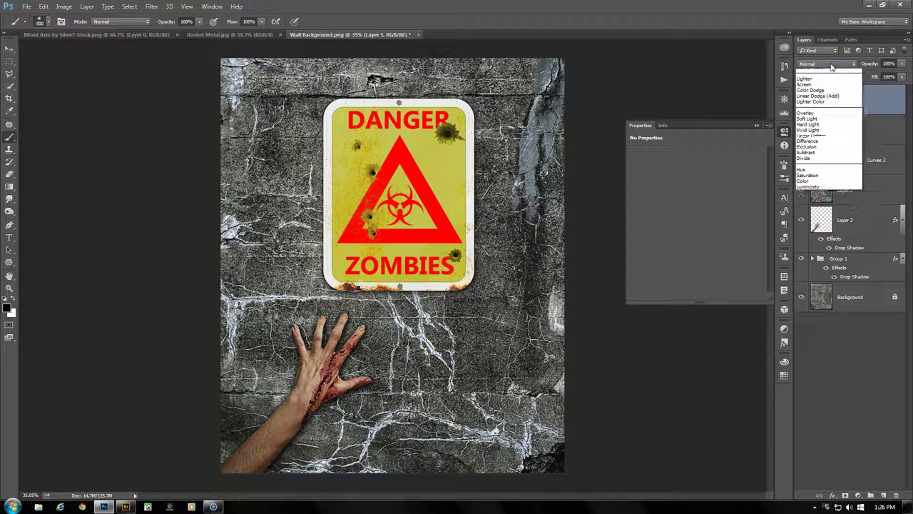
{"action": "left_click", "coordinate": [824, 96]}
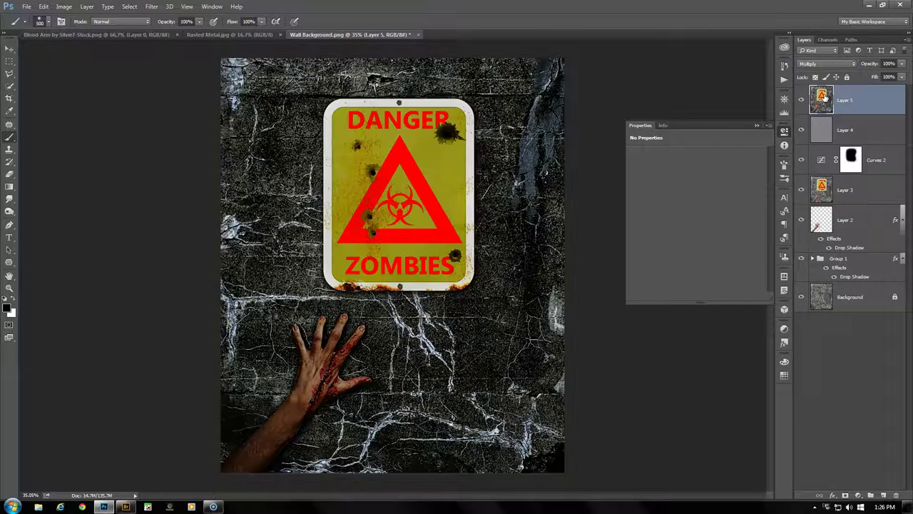
{"action": "left_click", "coordinate": [845, 496]}
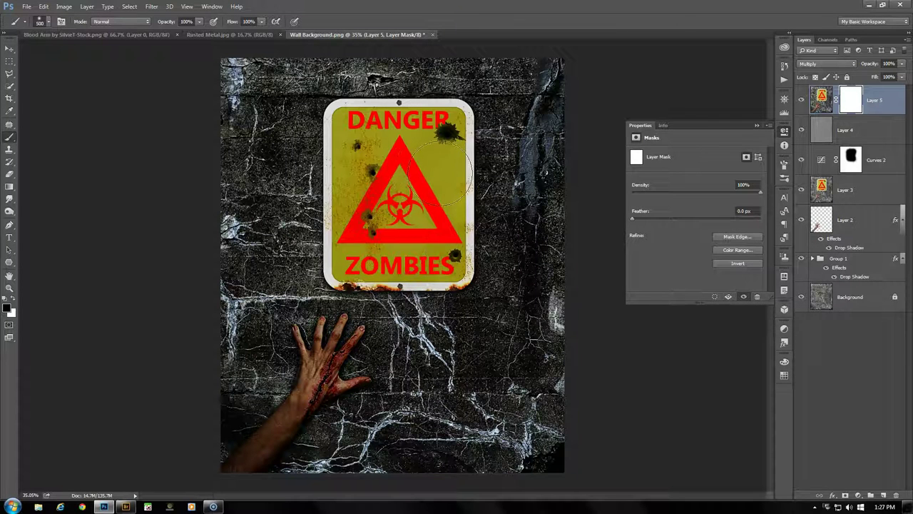
{"action": "mouse_move", "coordinate": [396, 122]}
{"action": "left_mouse_down"}
{"action": "mouse_move", "coordinate": [314, 142]}
{"action": "mouse_move", "coordinate": [300, 300]}
{"action": "mouse_move", "coordinate": [330, 372]}
{"action": "mouse_move", "coordinate": [356, 400]}
{"action": "mouse_move", "coordinate": [444, 396]}
{"action": "mouse_move", "coordinate": [514, 338]}
{"action": "mouse_move", "coordinate": [446, 275]}
{"action": "mouse_move", "coordinate": [379, 257]}
{"action": "mouse_move", "coordinate": [329, 197]}
{"action": "mouse_move", "coordinate": [300, 107]}
{"action": "mouse_move", "coordinate": [475, 122]}
{"action": "mouse_move", "coordinate": [503, 179]}
{"action": "mouse_move", "coordinate": [510, 286]}
{"action": "mouse_move", "coordinate": [457, 378]}
{"action": "mouse_move", "coordinate": [328, 400]}
{"action": "mouse_move", "coordinate": [271, 335]}
{"action": "mouse_move", "coordinate": [353, 154]}
{"action": "mouse_move", "coordinate": [428, 185]}
{"action": "left_mouse_up"}
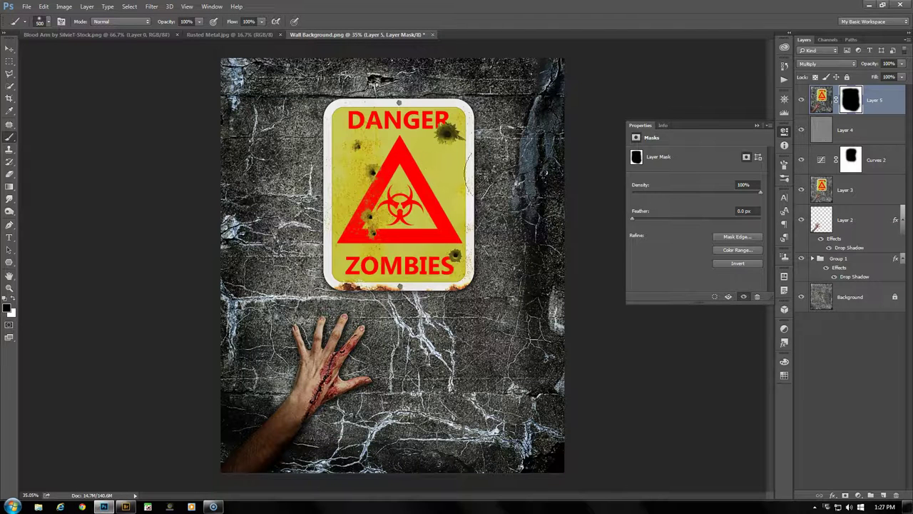
Step: Paint a black vignette around the image edges on a new top layer with the 500 px brush and lower its opacity to 70%
{"action": "left_click", "coordinate": [884, 495]}
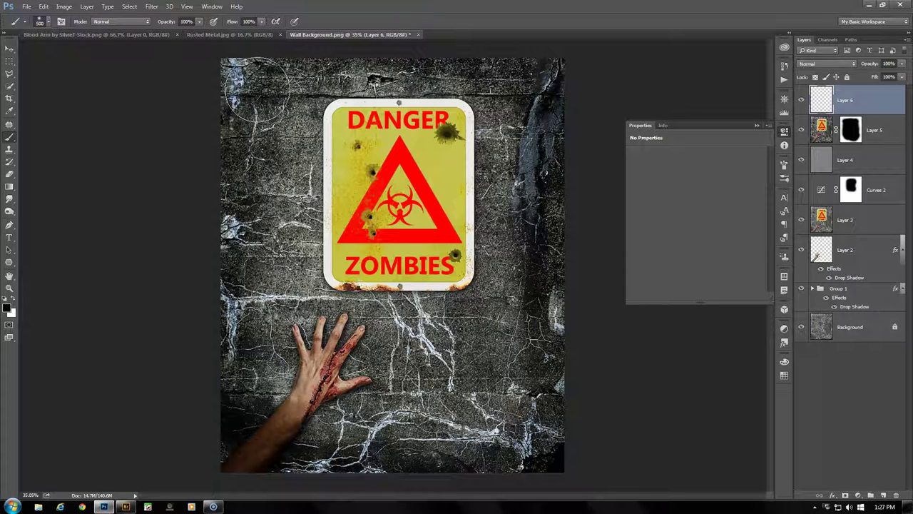
{"action": "mouse_move", "coordinate": [228, 67]}
{"action": "left_mouse_down"}
{"action": "mouse_move", "coordinate": [199, 116]}
{"action": "mouse_move", "coordinate": [200, 330]}
{"action": "mouse_move", "coordinate": [221, 335]}
{"action": "mouse_move", "coordinate": [215, 320]}
{"action": "mouse_move", "coordinate": [239, 316]}
{"action": "mouse_move", "coordinate": [216, 369]}
{"action": "mouse_move", "coordinate": [202, 450]}
{"action": "mouse_move", "coordinate": [263, 488]}
{"action": "mouse_move", "coordinate": [302, 468]}
{"action": "mouse_move", "coordinate": [412, 480]}
{"action": "mouse_move", "coordinate": [464, 474]}
{"action": "mouse_move", "coordinate": [459, 481]}
{"action": "mouse_move", "coordinate": [514, 471]}
{"action": "mouse_move", "coordinate": [577, 396]}
{"action": "mouse_move", "coordinate": [559, 451]}
{"action": "mouse_move", "coordinate": [588, 410]}
{"action": "mouse_move", "coordinate": [595, 358]}
{"action": "mouse_move", "coordinate": [590, 373]}
{"action": "mouse_move", "coordinate": [587, 314]}
{"action": "mouse_move", "coordinate": [610, 271]}
{"action": "mouse_move", "coordinate": [591, 261]}
{"action": "mouse_move", "coordinate": [576, 270]}
{"action": "mouse_move", "coordinate": [601, 226]}
{"action": "mouse_move", "coordinate": [592, 131]}
{"action": "mouse_move", "coordinate": [600, 72]}
{"action": "mouse_move", "coordinate": [597, 86]}
{"action": "mouse_move", "coordinate": [587, 49]}
{"action": "mouse_move", "coordinate": [493, 60]}
{"action": "mouse_move", "coordinate": [483, 49]}
{"action": "mouse_move", "coordinate": [376, 60]}
{"action": "mouse_move", "coordinate": [351, 49]}
{"action": "mouse_move", "coordinate": [284, 53]}
{"action": "mouse_move", "coordinate": [347, 43]}
{"action": "mouse_move", "coordinate": [464, 40]}
{"action": "left_mouse_up"}
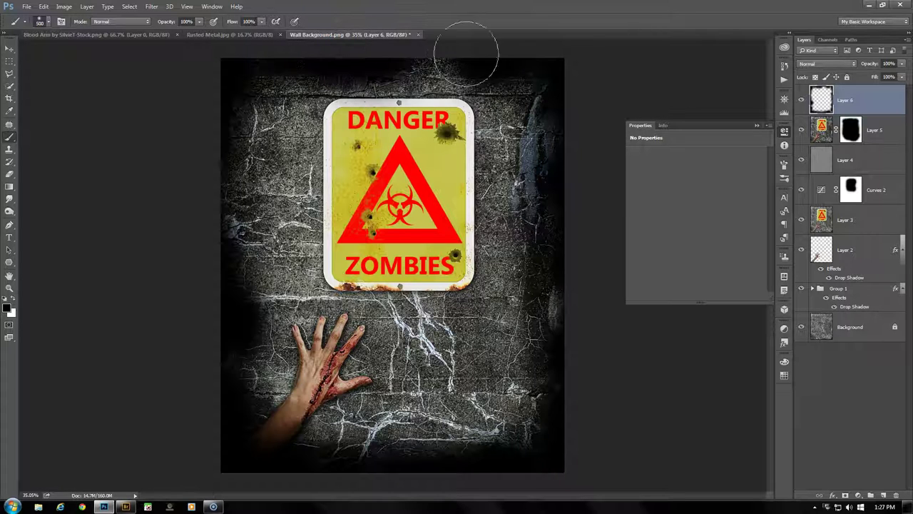
{"action": "mouse_move", "coordinate": [197, 224]}
{"action": "left_mouse_down"}
{"action": "mouse_move", "coordinate": [188, 317]}
{"action": "mouse_move", "coordinate": [206, 354]}
{"action": "mouse_move", "coordinate": [200, 391]}
{"action": "left_mouse_up"}
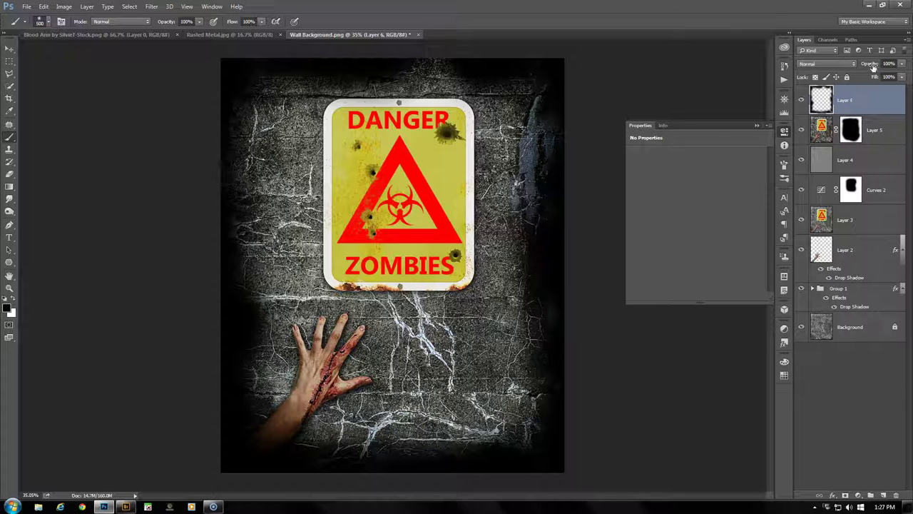
{"action": "left_click_drag", "start_coordinate": [871, 67], "coordinate": [858, 64]}
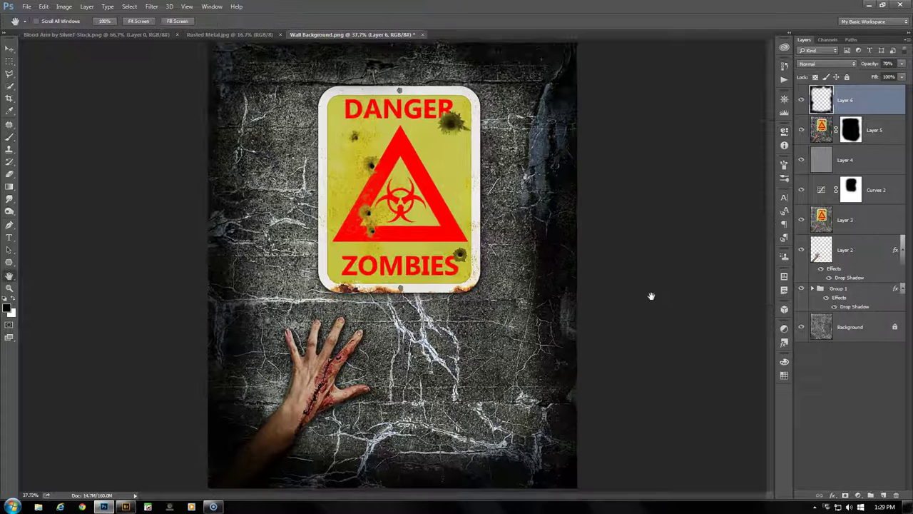